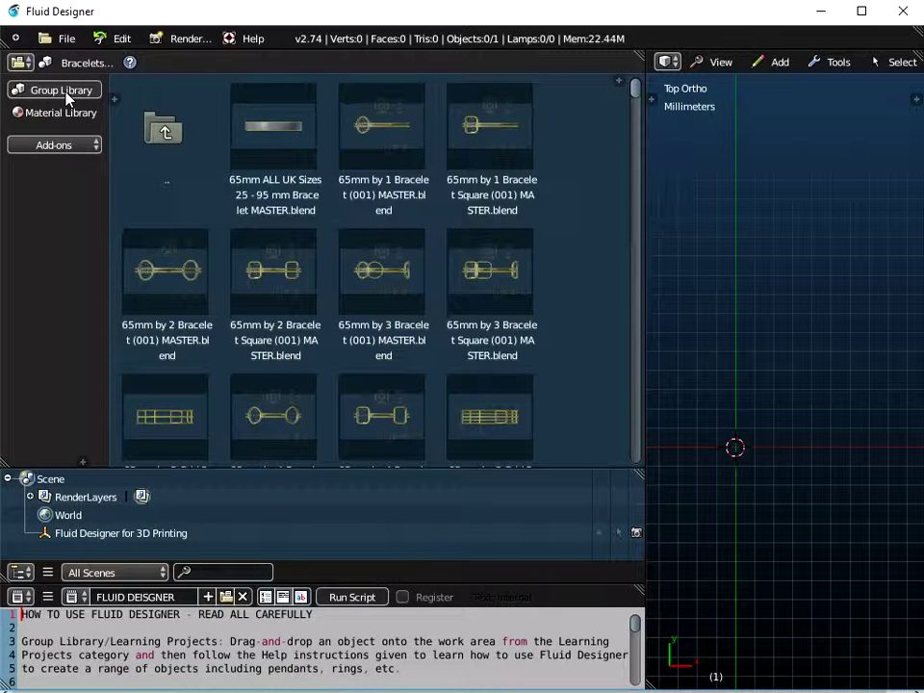
# Step: Open the Patterns - Alphabet Arabic Saudi Font category of the group library and look through its letter models
pyautogui.click(72, 68)
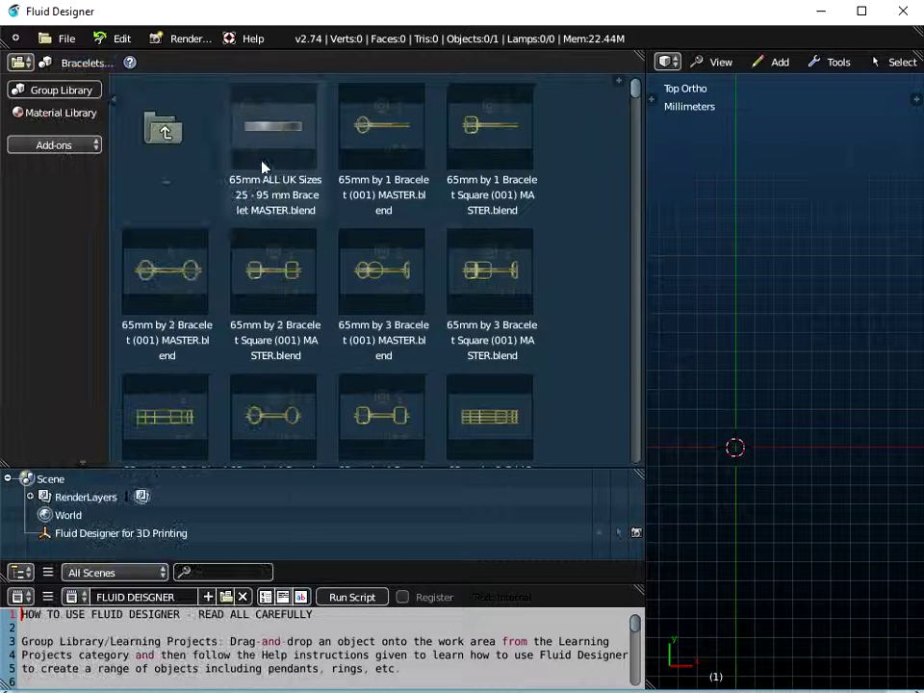
pyautogui.click(44, 92)
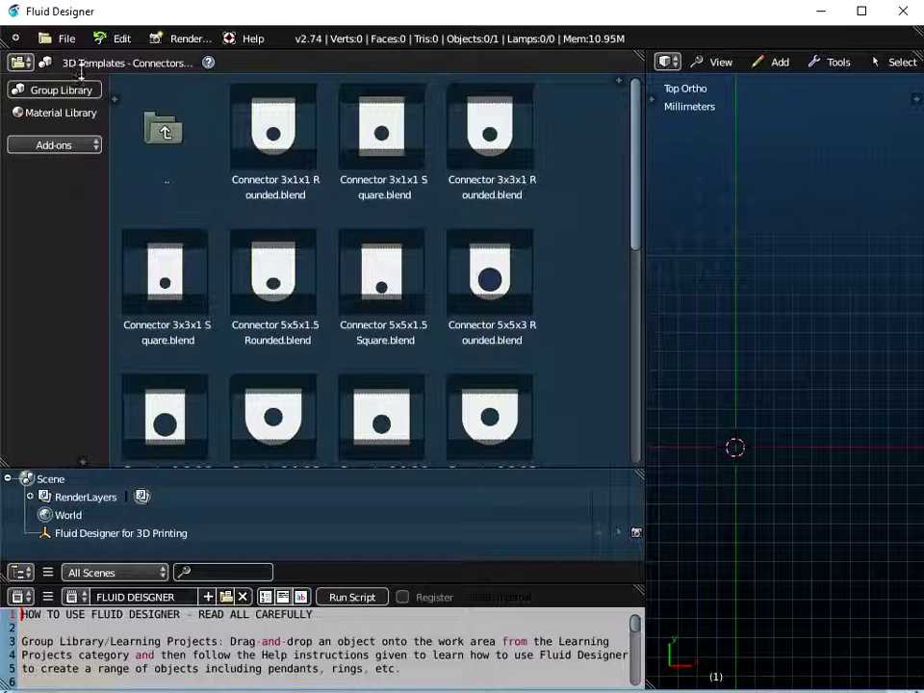
pyautogui.click(83, 64)
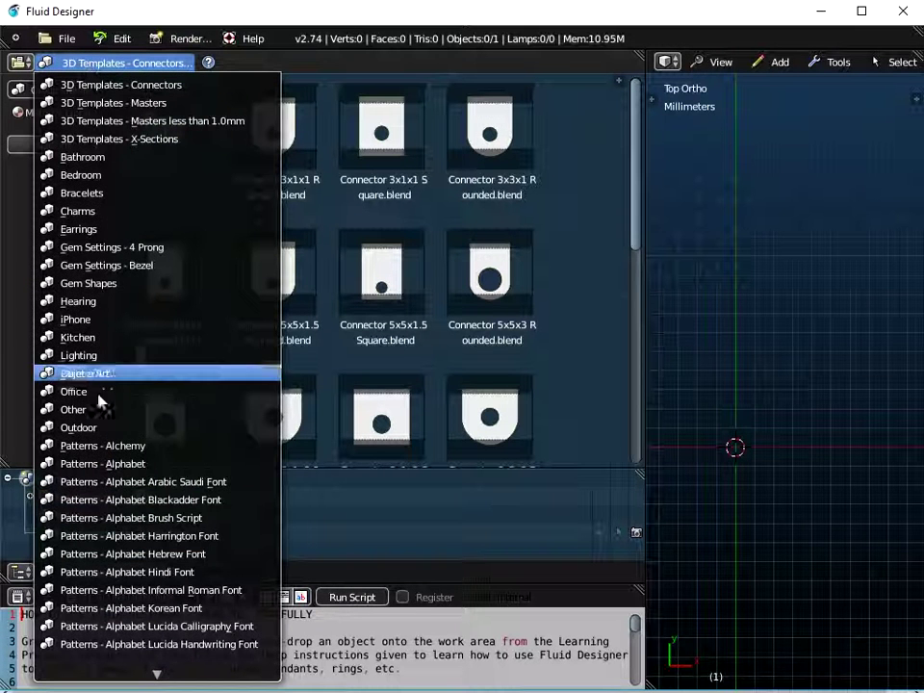
pyautogui.click(111, 486)
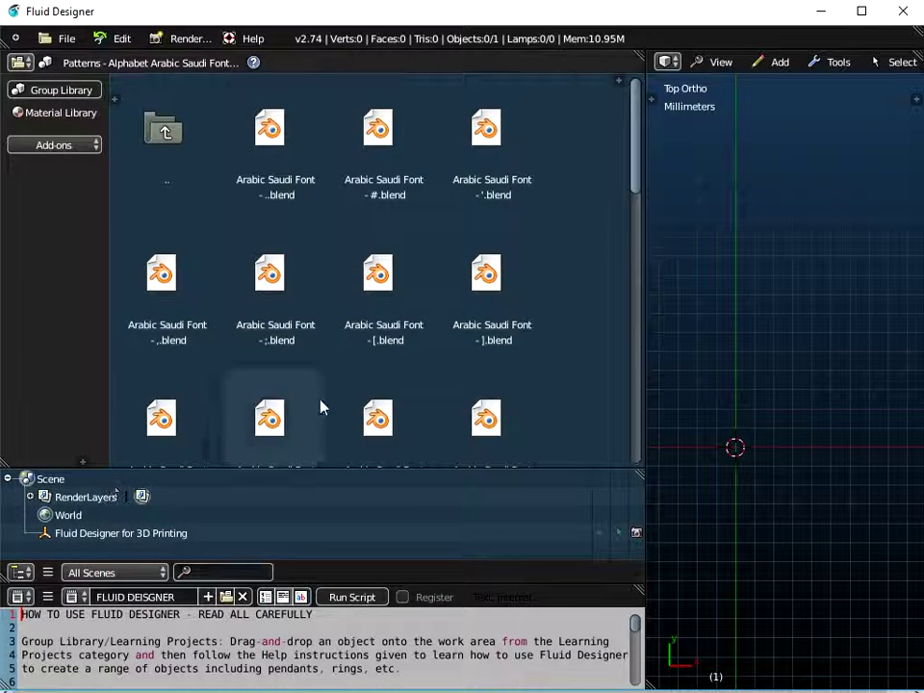
pyautogui.scroll(-1, 424, 279)
pyautogui.scroll(-3, 424, 279)
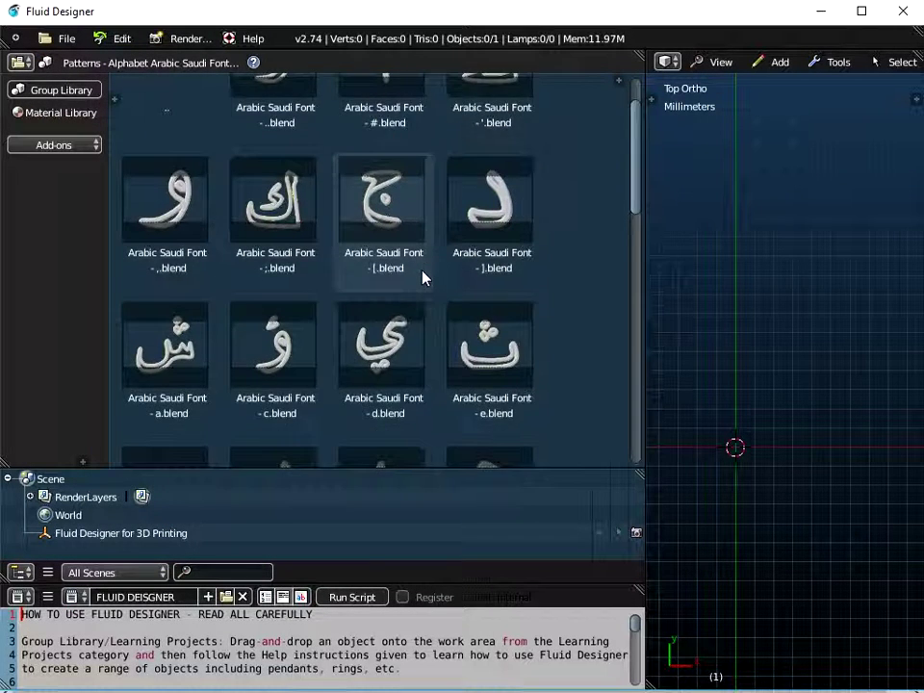
pyautogui.click(180, 248)
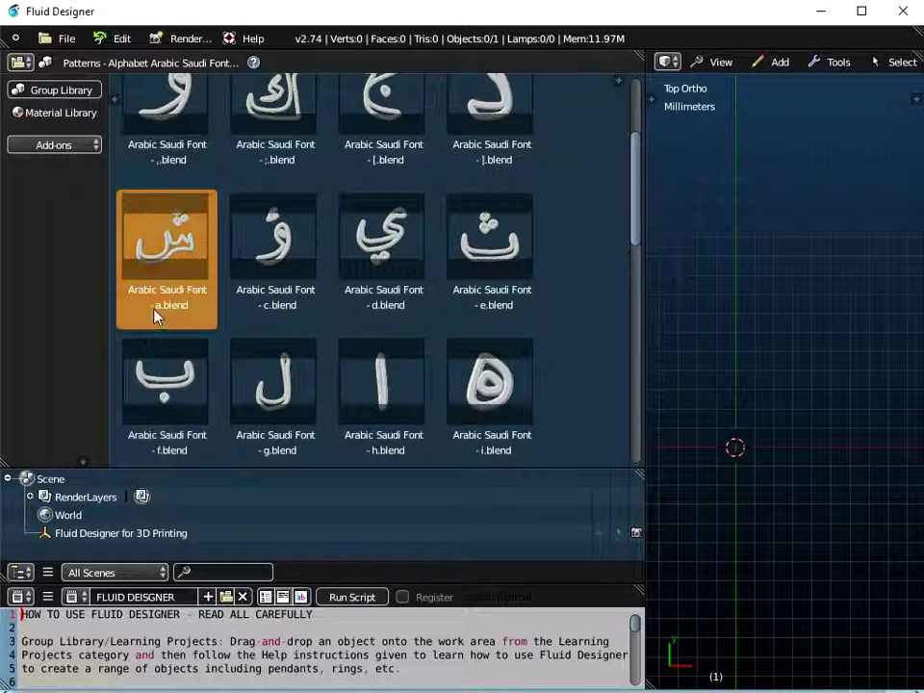
pyautogui.scroll(-5, 315, 275)
pyautogui.scroll(3, 317, 273)
pyautogui.scroll(5, 316, 276)
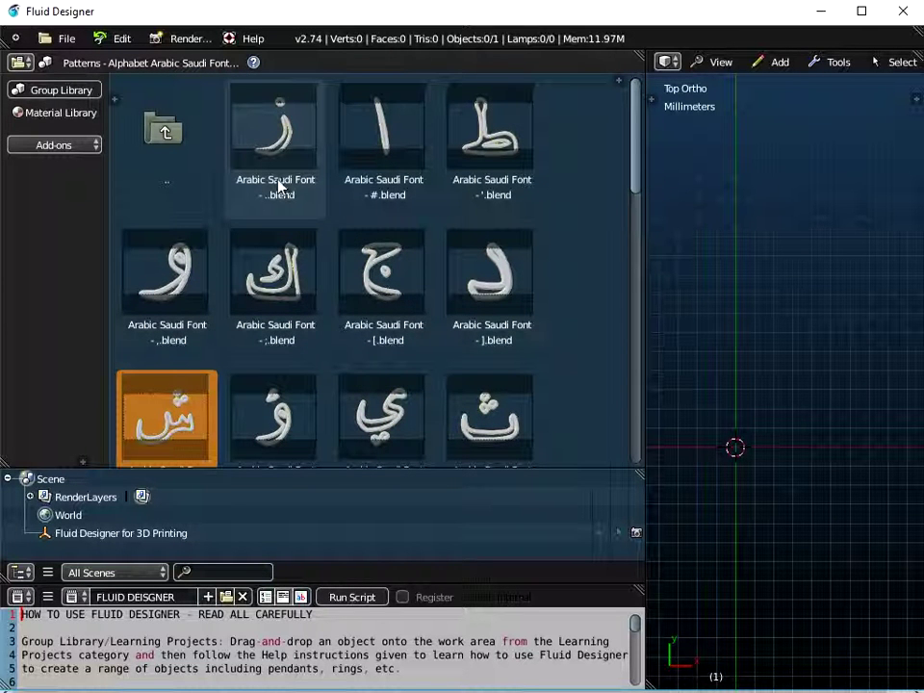
# Step: View the letter models in the Patterns - Alphabet Korean Font and Patterns - Alphabet Hebrew Font categories
pyautogui.click(92, 63)
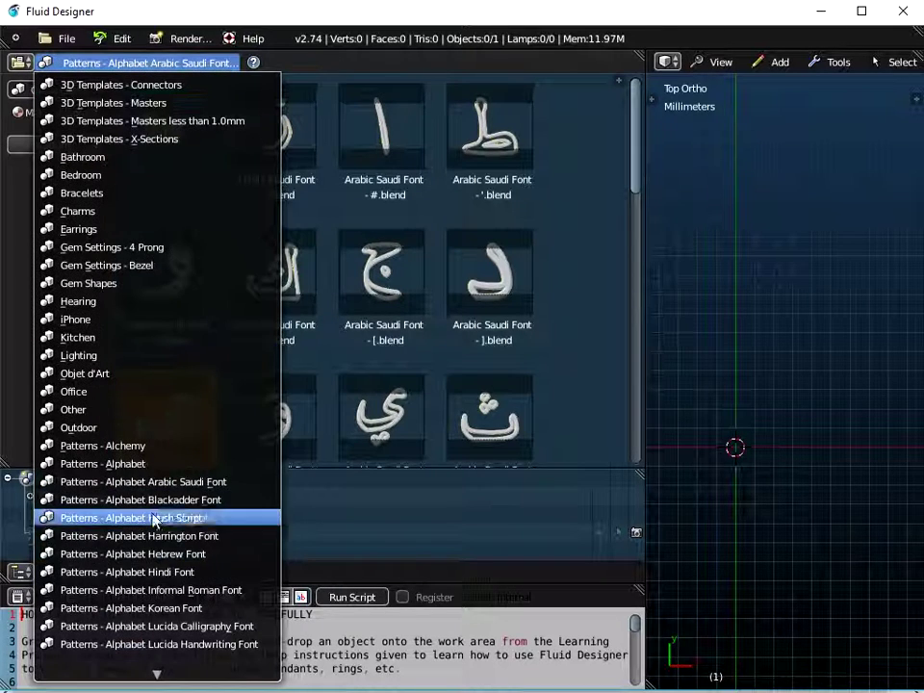
pyautogui.click(154, 608)
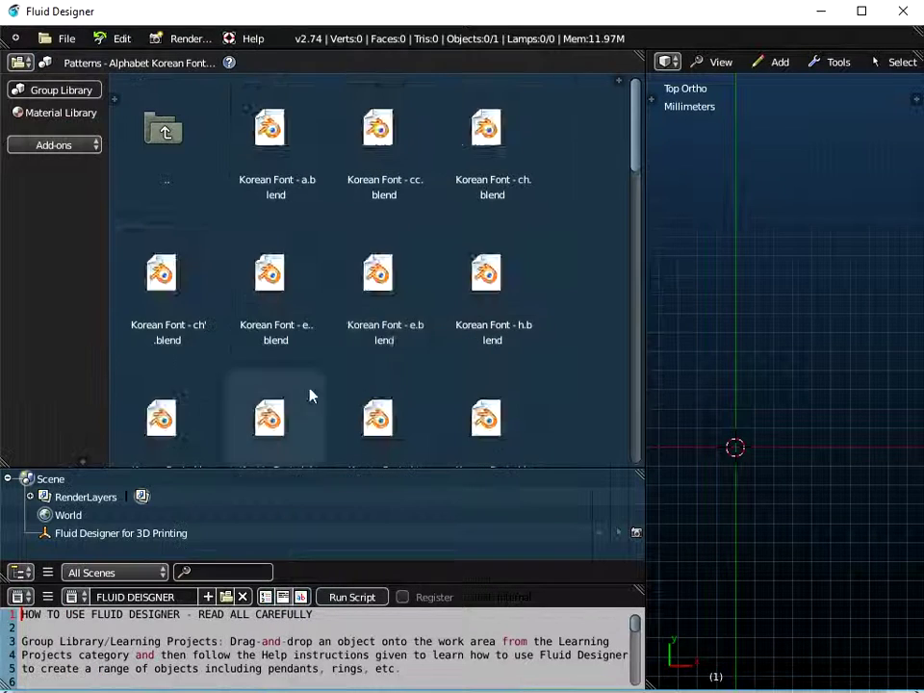
pyautogui.click(268, 135)
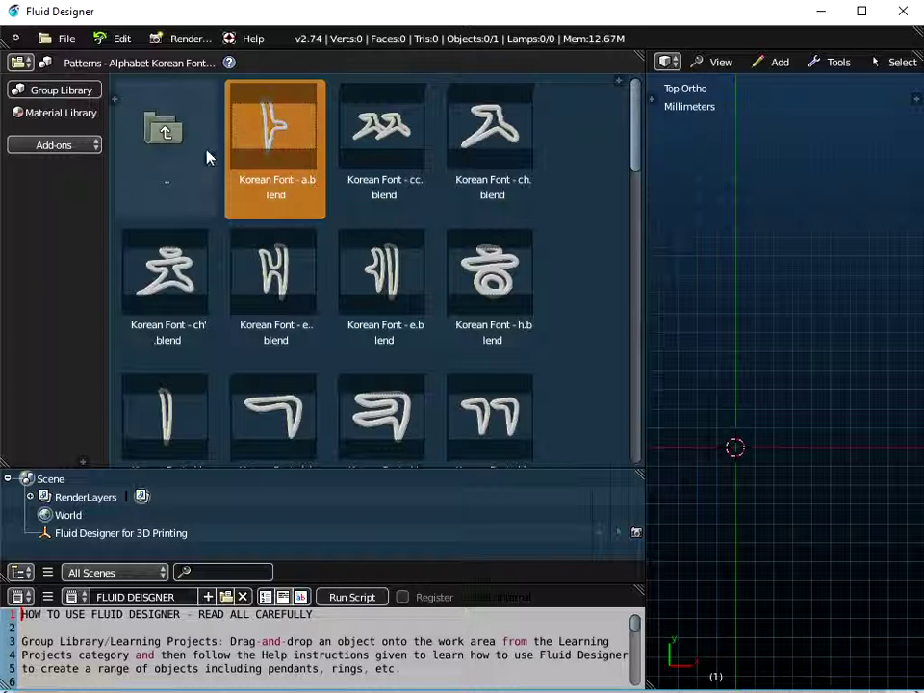
pyautogui.click(92, 62)
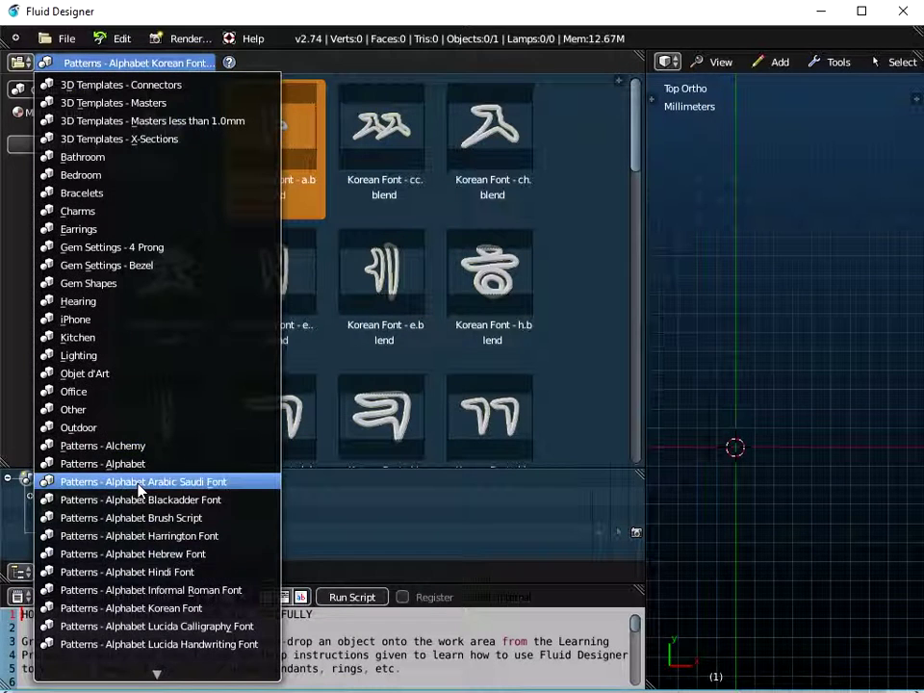
pyautogui.click(144, 553)
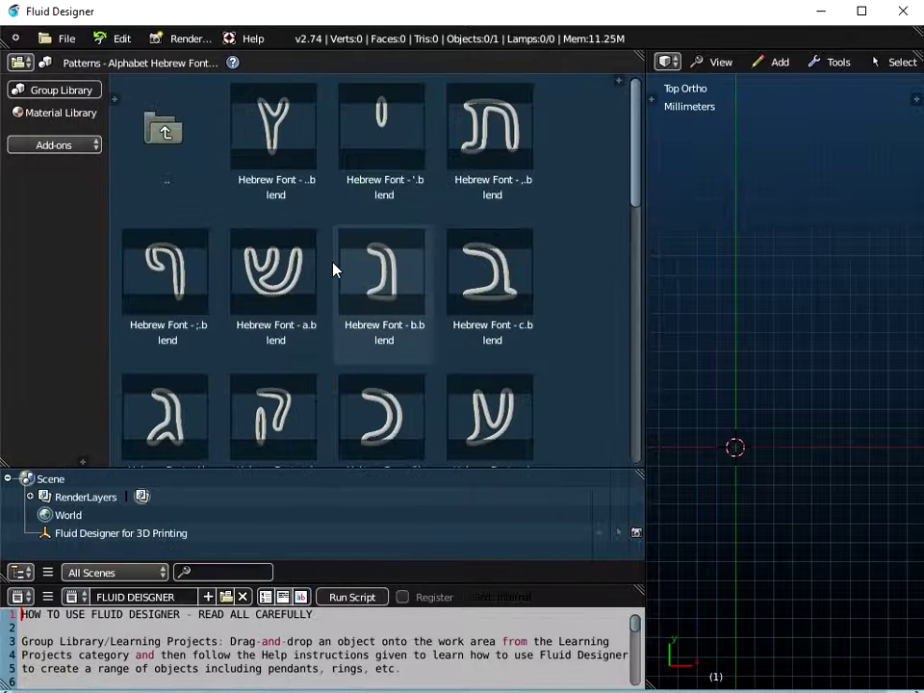
pyautogui.click(276, 277)
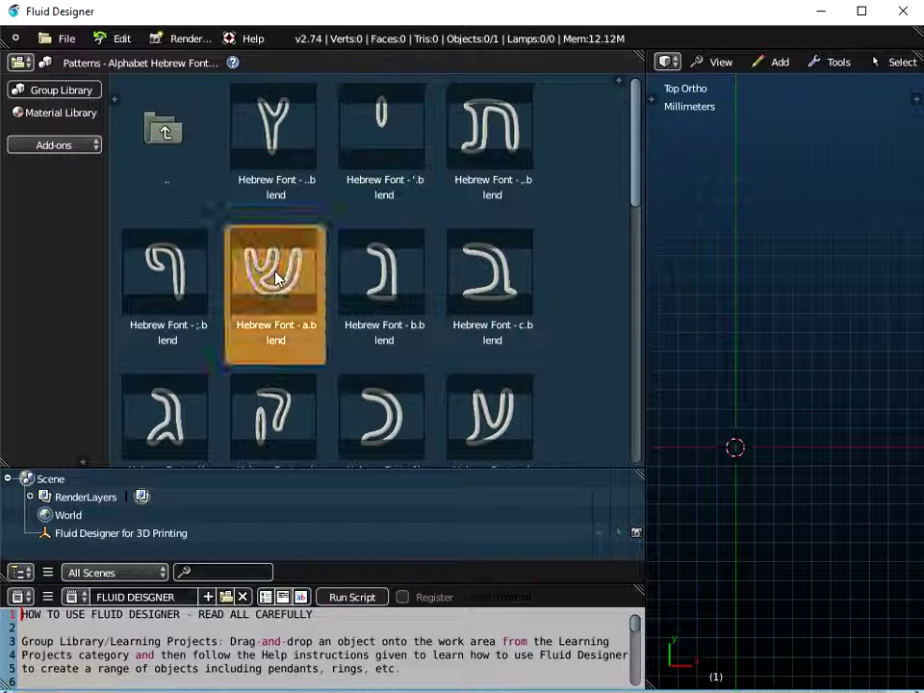
# Step: View the letter models in the Patterns - Alphabet Russian Font category
pyautogui.click(106, 61)
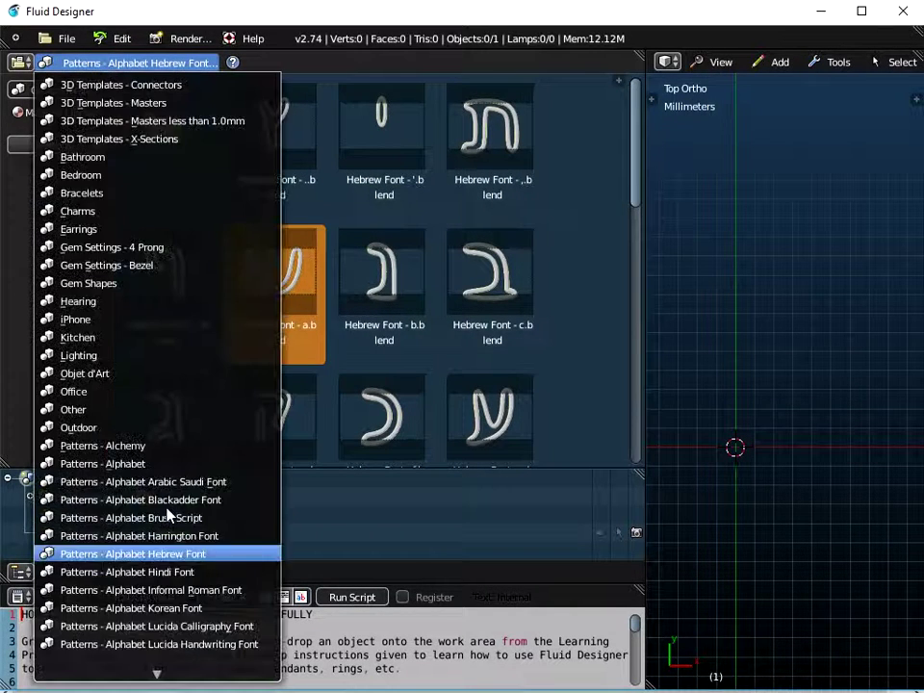
pyautogui.scroll(-14, 135, 623)
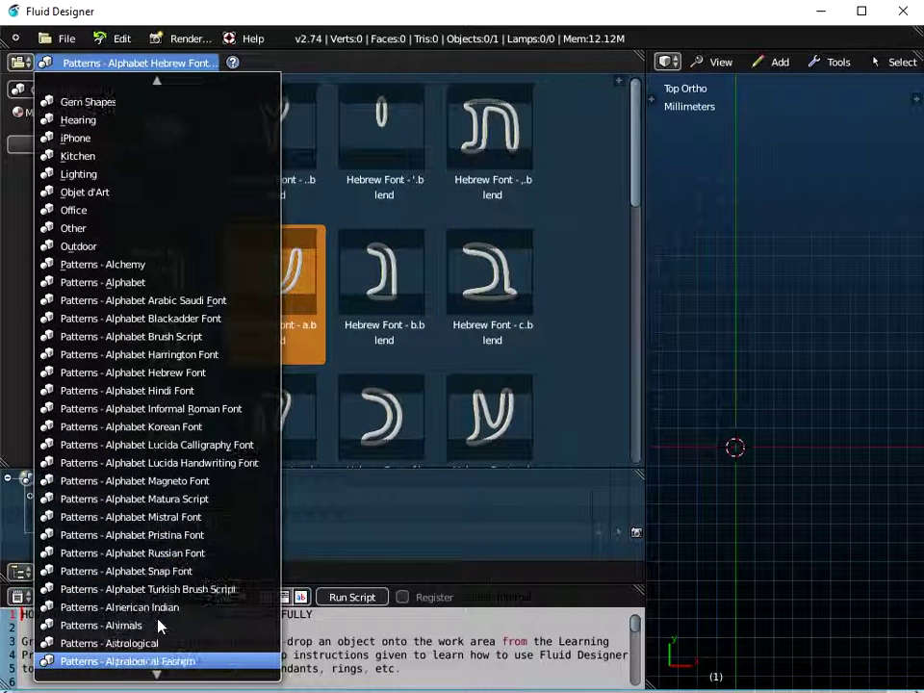
pyautogui.click(149, 553)
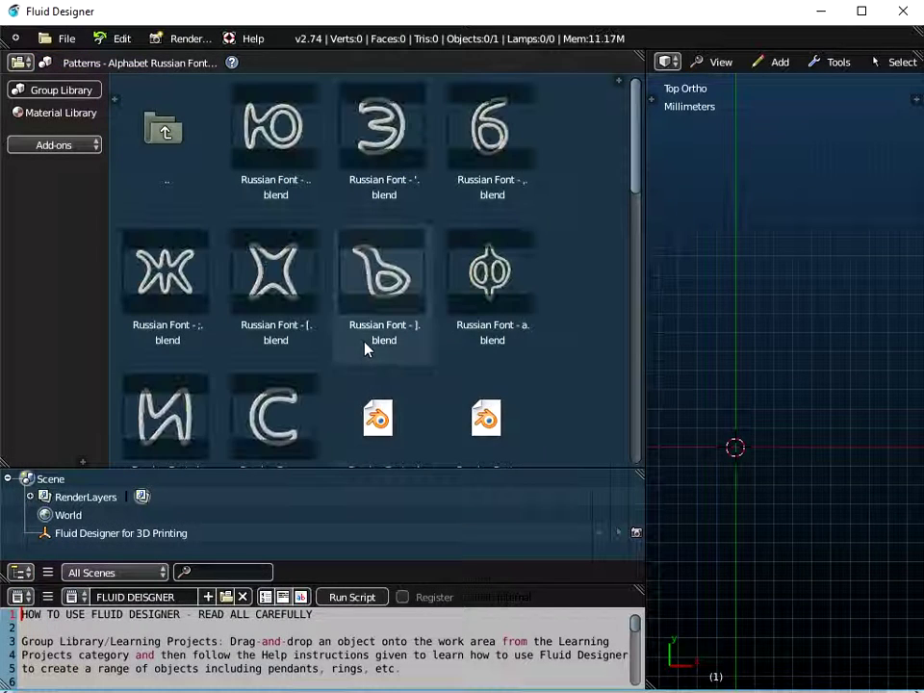
pyautogui.click(513, 277)
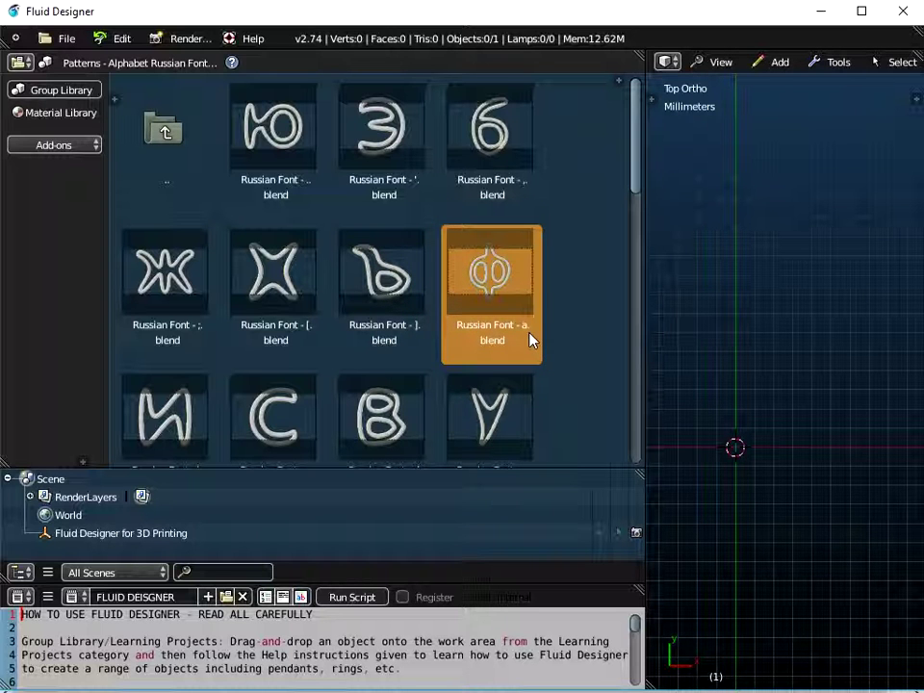
# Step: Switch the group library to the Earrings category and look through the 10 mm to 20 mm earring templates
pyautogui.click(96, 62)
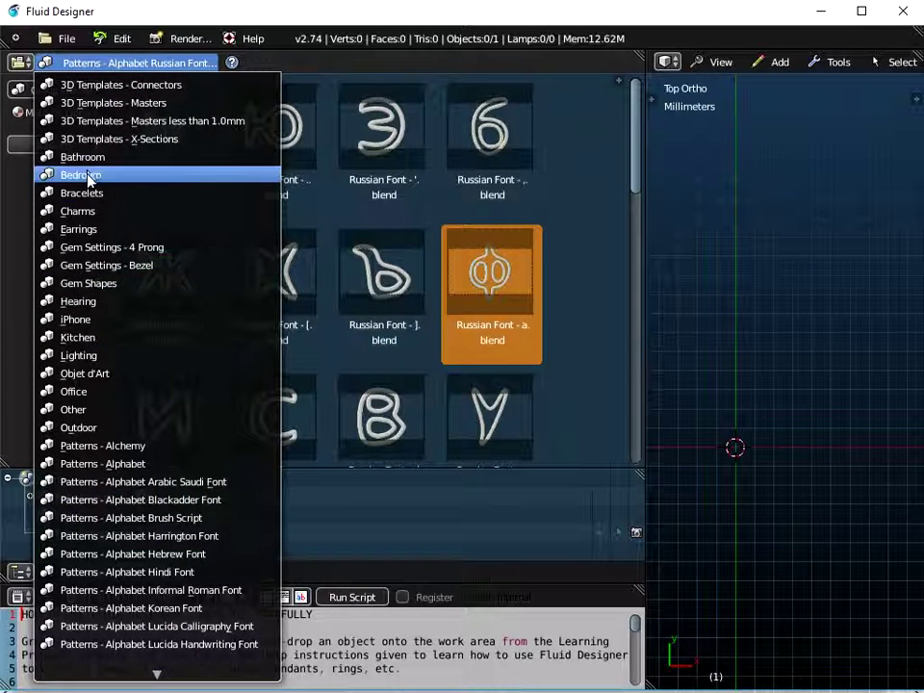
pyautogui.click(86, 232)
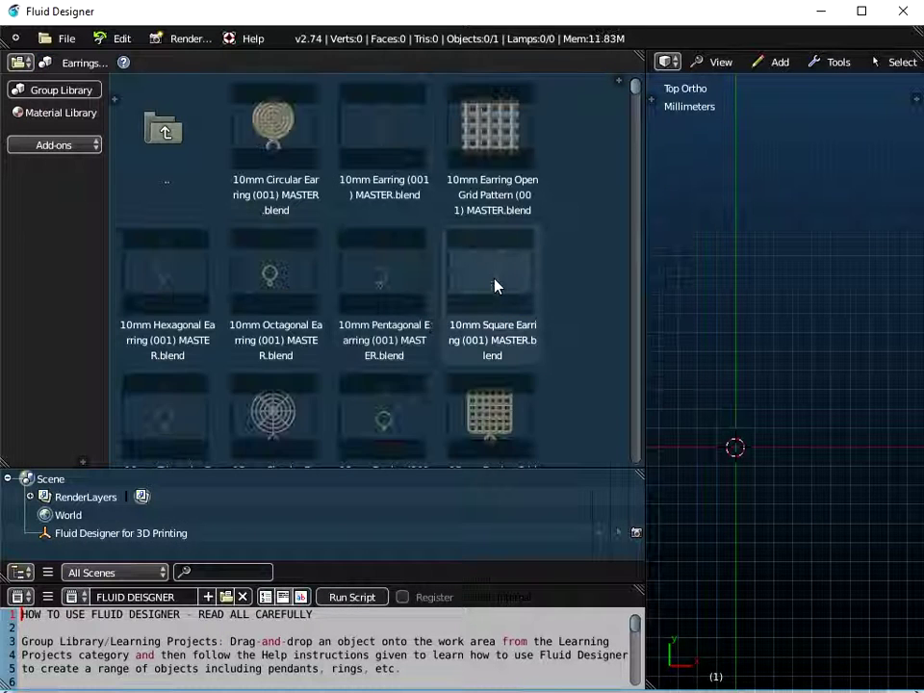
pyautogui.scroll(-3, 481, 289)
pyautogui.scroll(-2, 481, 287)
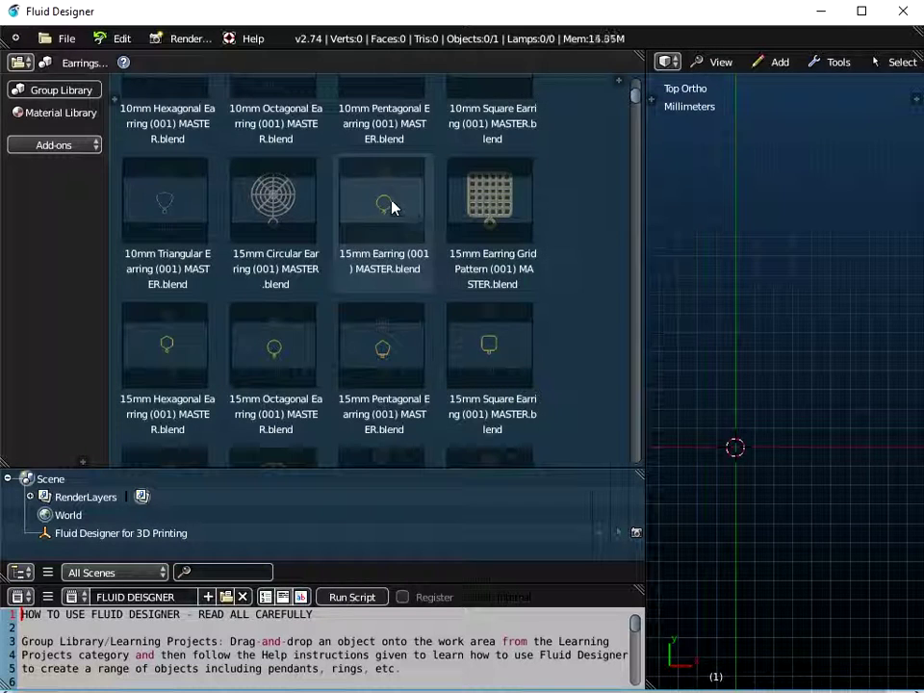
pyautogui.click(392, 206)
pyautogui.click(172, 202)
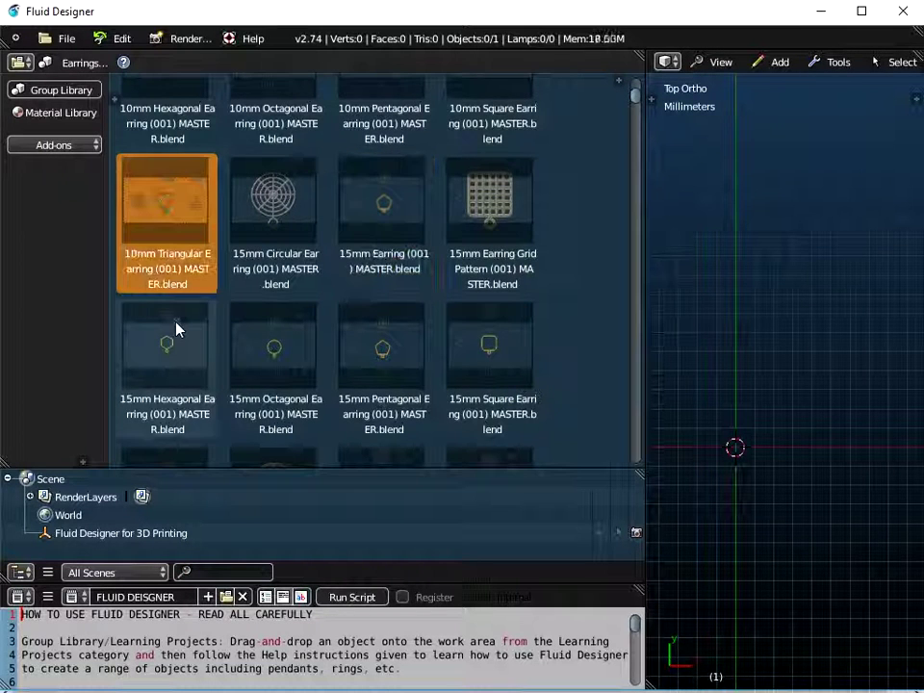
pyautogui.scroll(-4, 177, 334)
pyautogui.click(182, 283)
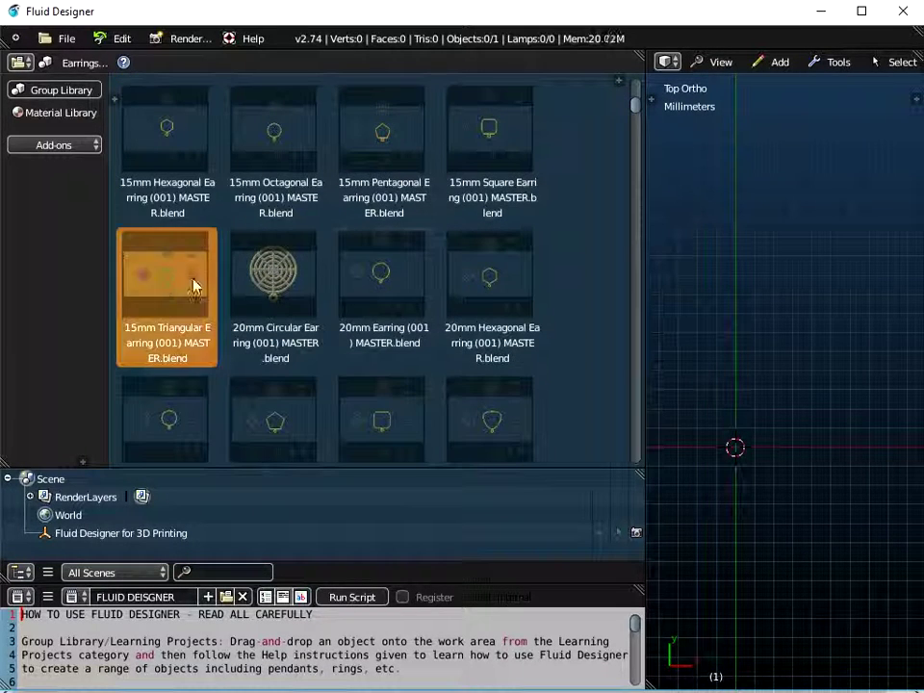
pyautogui.click(399, 278)
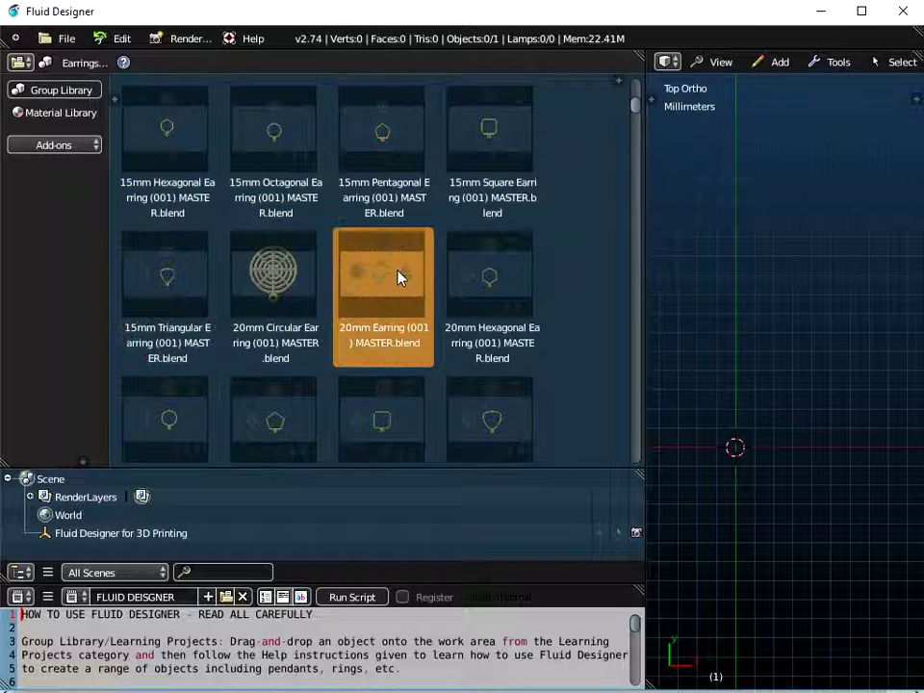
pyautogui.click(482, 279)
pyautogui.scroll(-2, 390, 352)
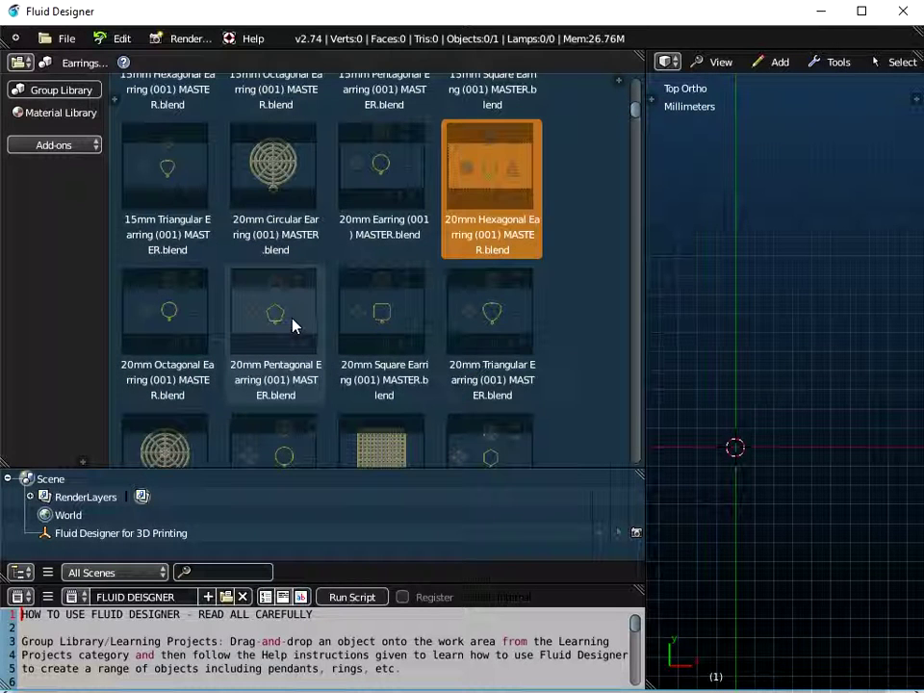
# Step: Load the 20mm Triangular Earring (001) MASTER template into the work area
pyautogui.click(495, 333)
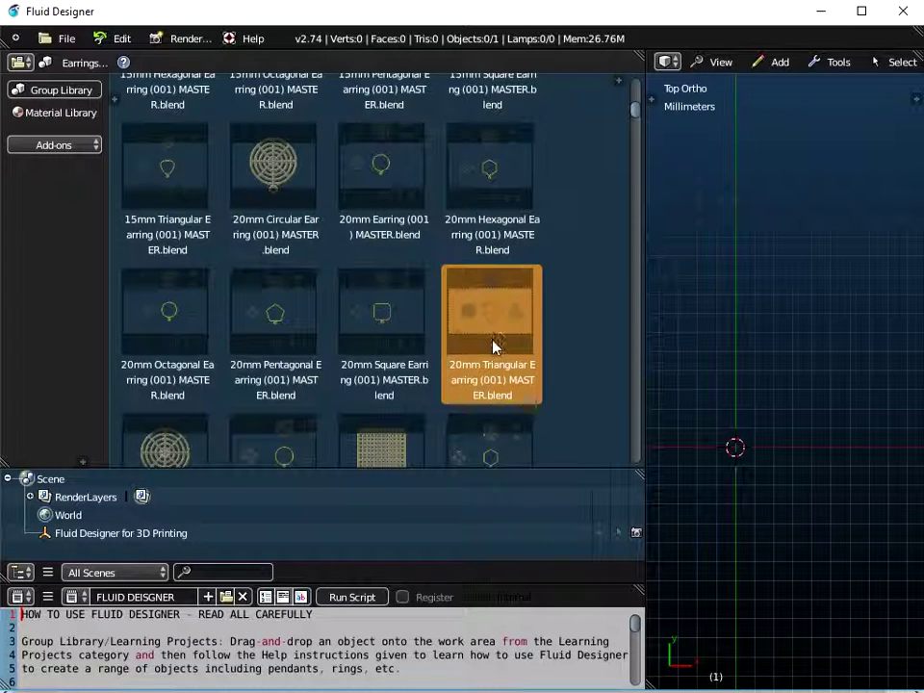
pyautogui.scroll(-1, 495, 342)
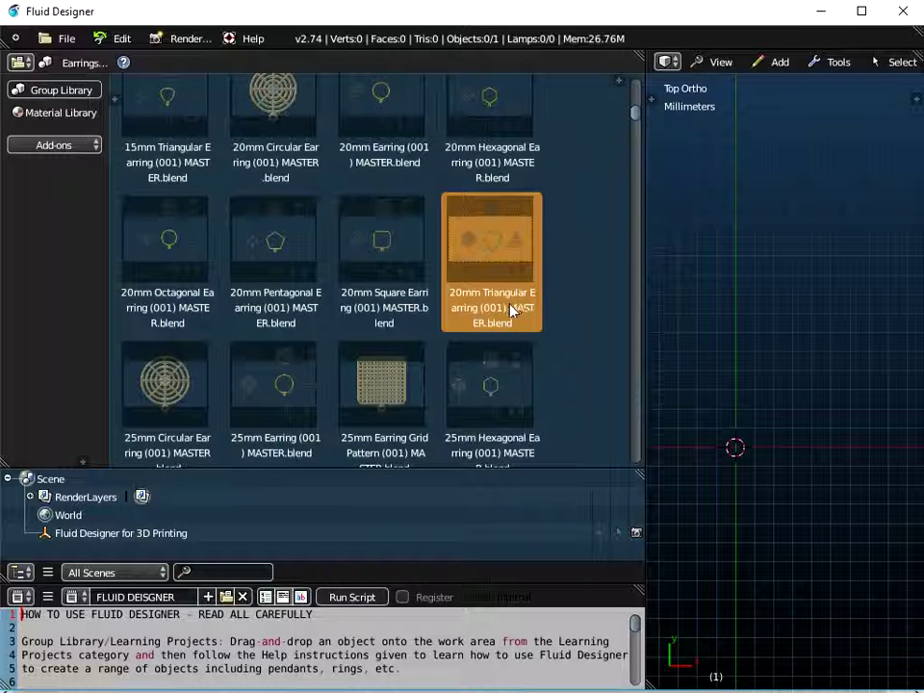
pyautogui.moveTo(491, 246); pyautogui.dragTo(740, 274)
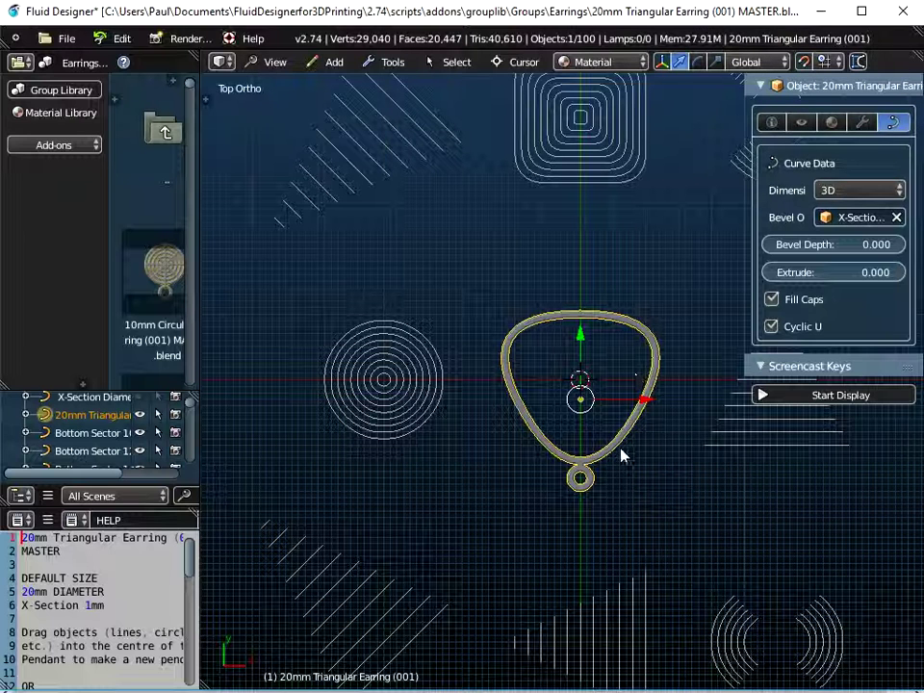
# Step: Show the triangular earring's dimensions and location properties and set its Z rotation to 180°
pyautogui.click(771, 123)
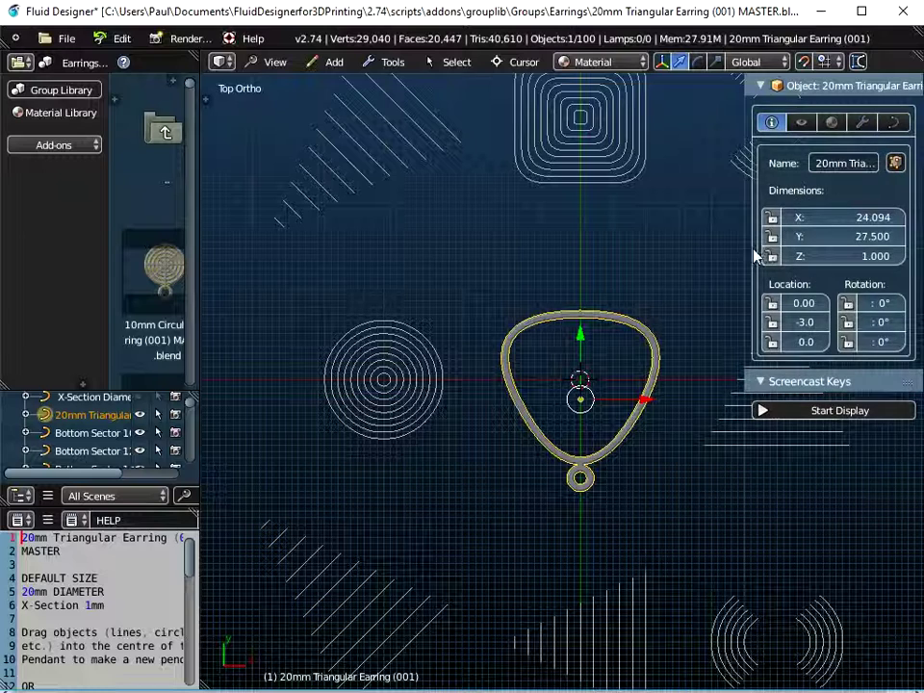
pyautogui.moveTo(742, 237); pyautogui.dragTo(706, 231)
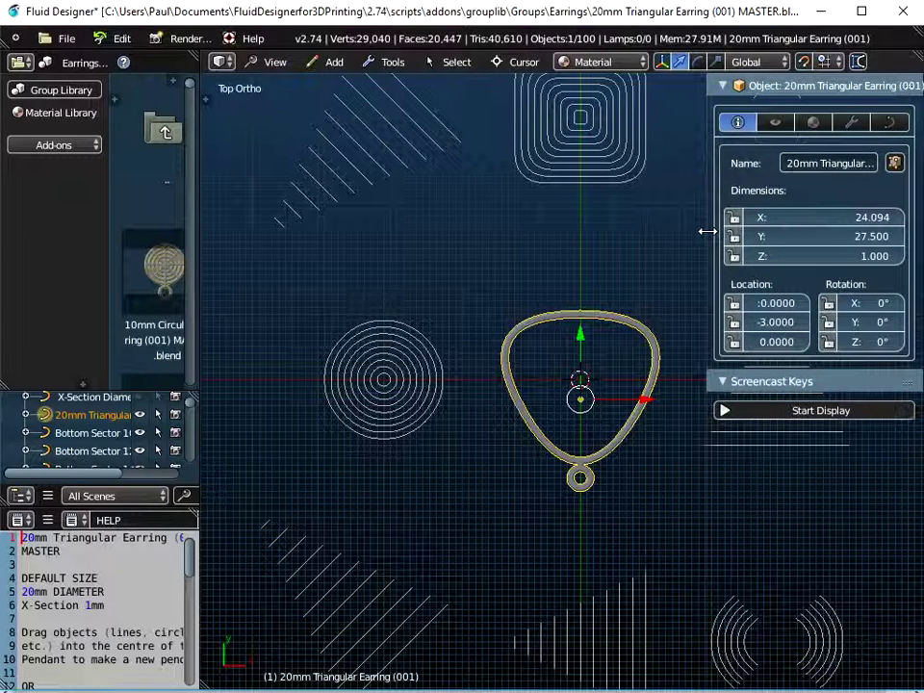
pyautogui.moveTo(867, 345)
pyautogui.mouseDown()
pyautogui.moveTo(914, 345)
pyautogui.moveTo(877, 342)
pyautogui.moveTo(898, 342)
pyautogui.moveTo(875, 352)
pyautogui.mouseUp()
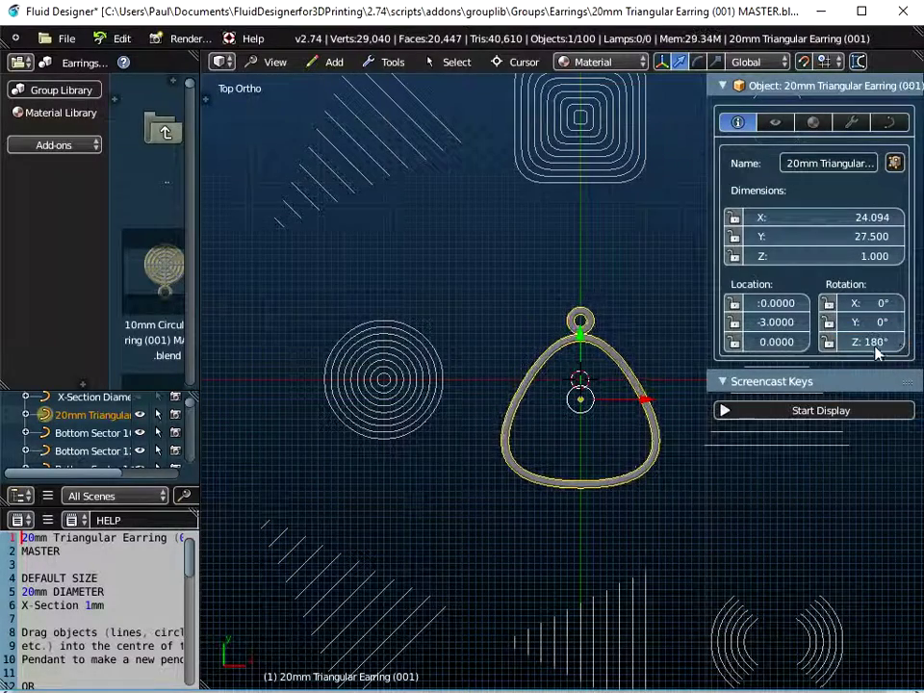
# Step: Switch the group library from Earrings to the Patterns - Alphabet Arabic Saudi Font category
pyautogui.scroll(2, 626, 443)
pyautogui.scroll(1, 626, 443)
pyautogui.scroll(3, 522, 399)
pyautogui.keyDown('shift'); pyautogui.moveTo(518, 398); pyautogui.dragTo(589, 482, button='middle'); pyautogui.keyUp('shift')
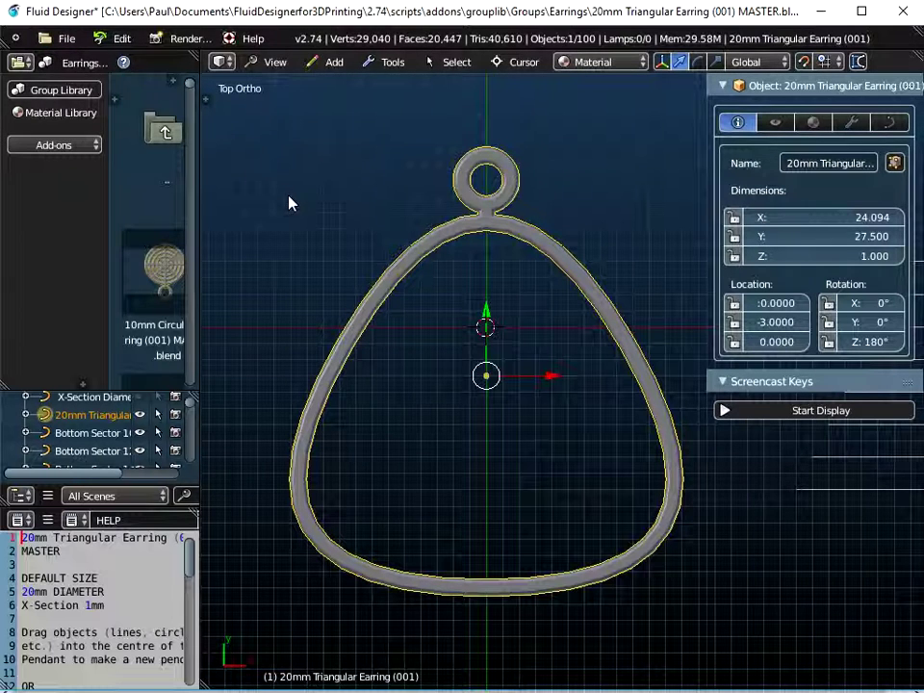
pyautogui.click(88, 66)
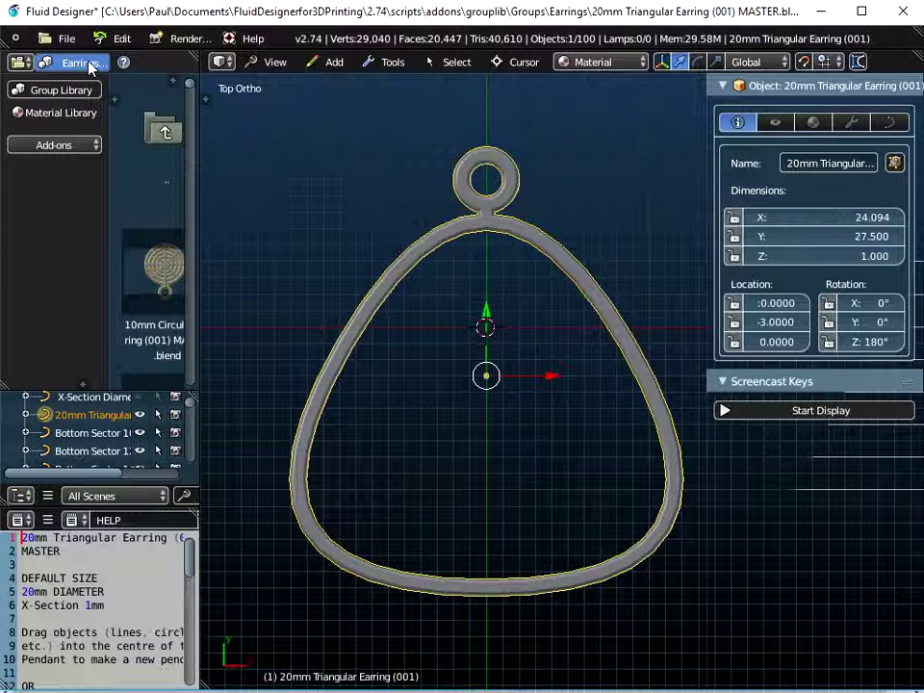
pyautogui.click(50, 93)
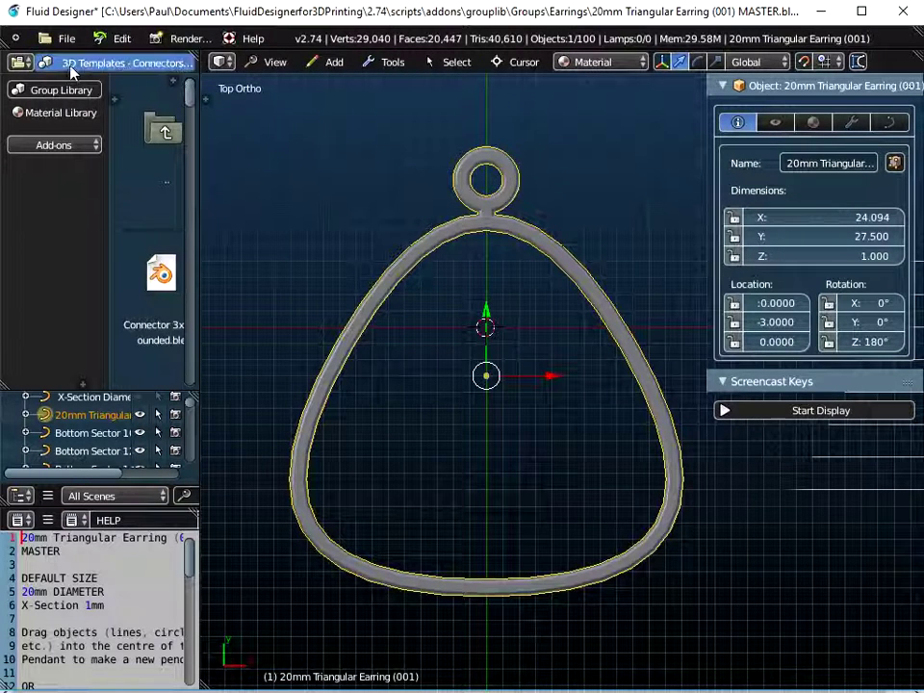
pyautogui.click(70, 67)
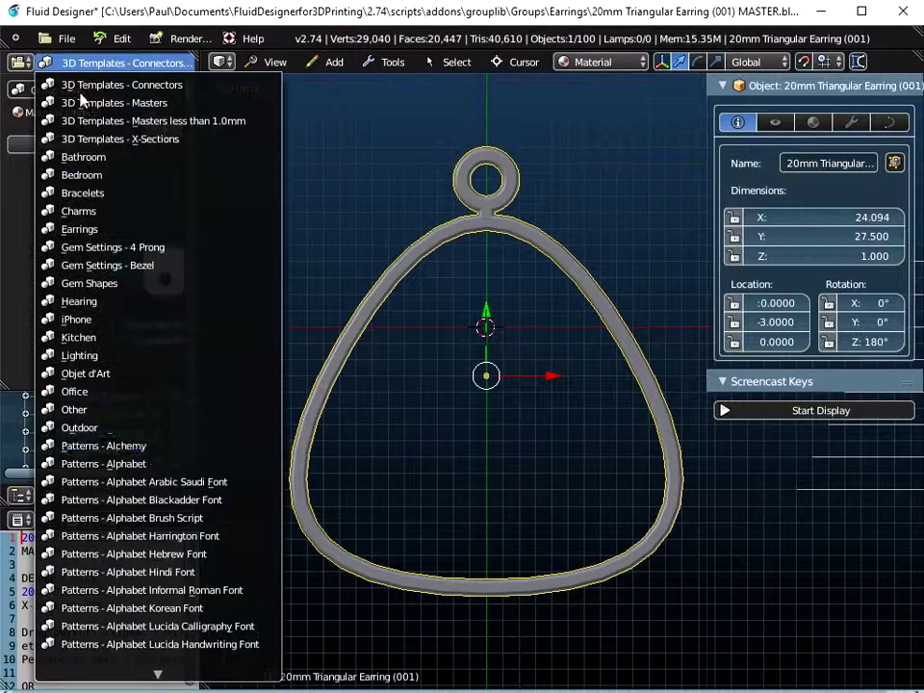
pyautogui.click(135, 481)
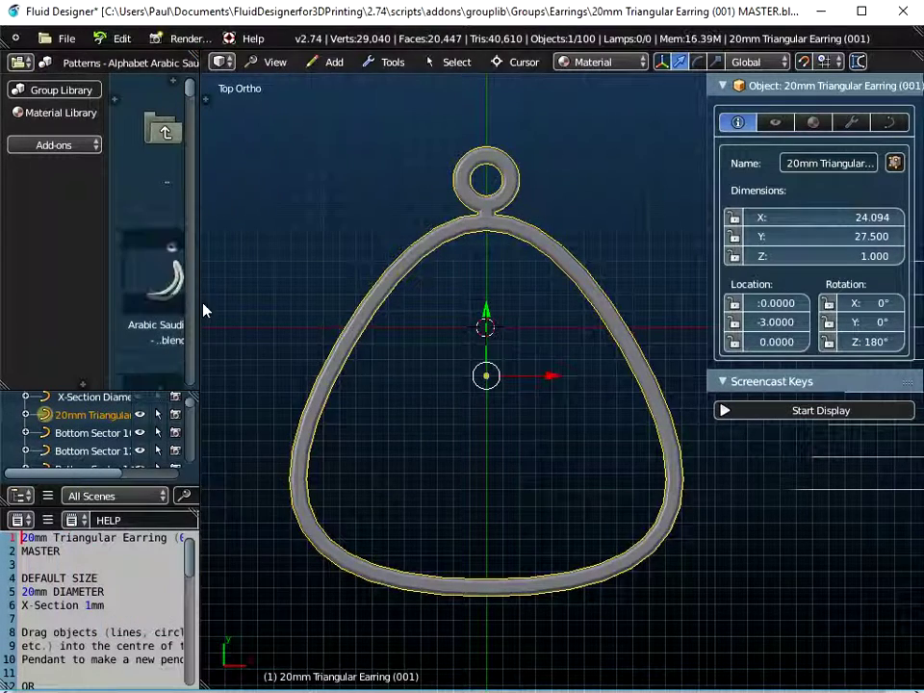
# Step: Widen the group library pane and browse the Arabic Saudi Font letter patterns as far as letter a
pyautogui.moveTo(200, 304); pyautogui.dragTo(258, 310)
pyautogui.scroll(-8, 179, 270)
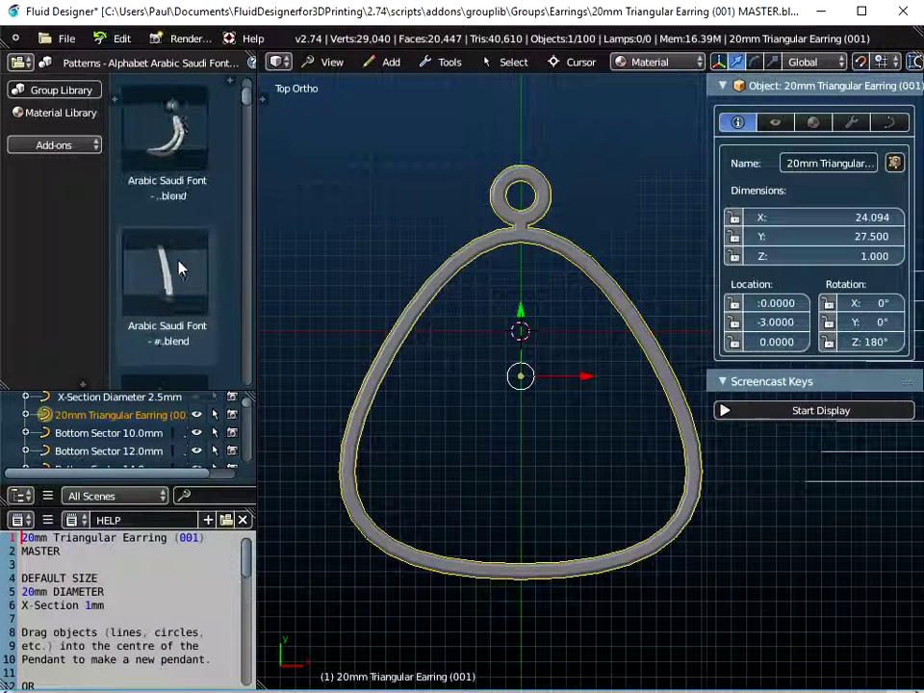
pyautogui.scroll(-8, 178, 270)
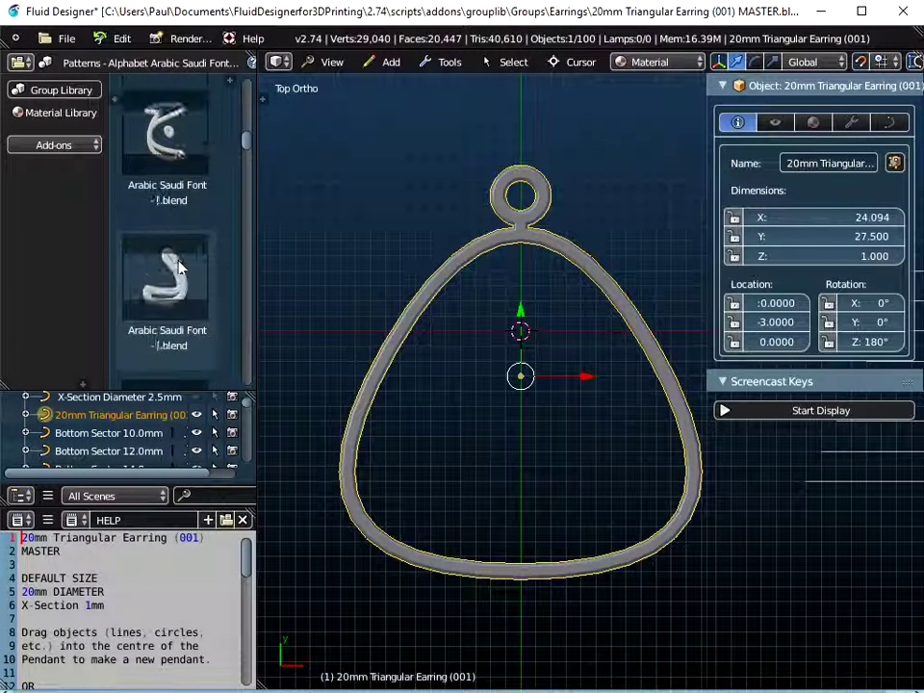
pyautogui.scroll(1, 178, 270)
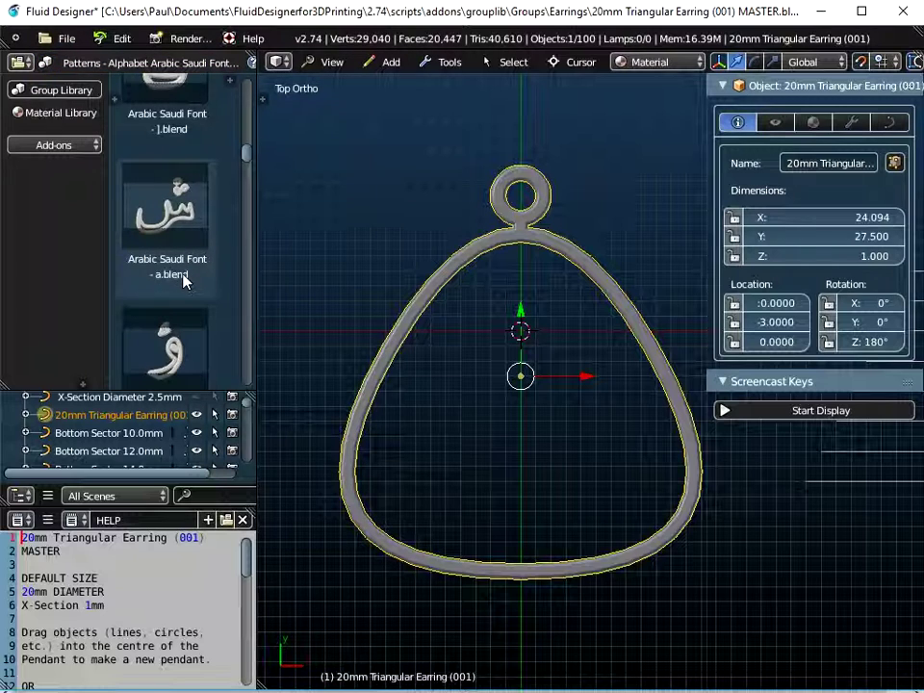
# Step: Append the object "Arabic Saudi Font - a" from Arabic Saudi Font - a.blend in the Patterns - Alphabet Arabic Saudi Font folder
pyautogui.click(65, 39)
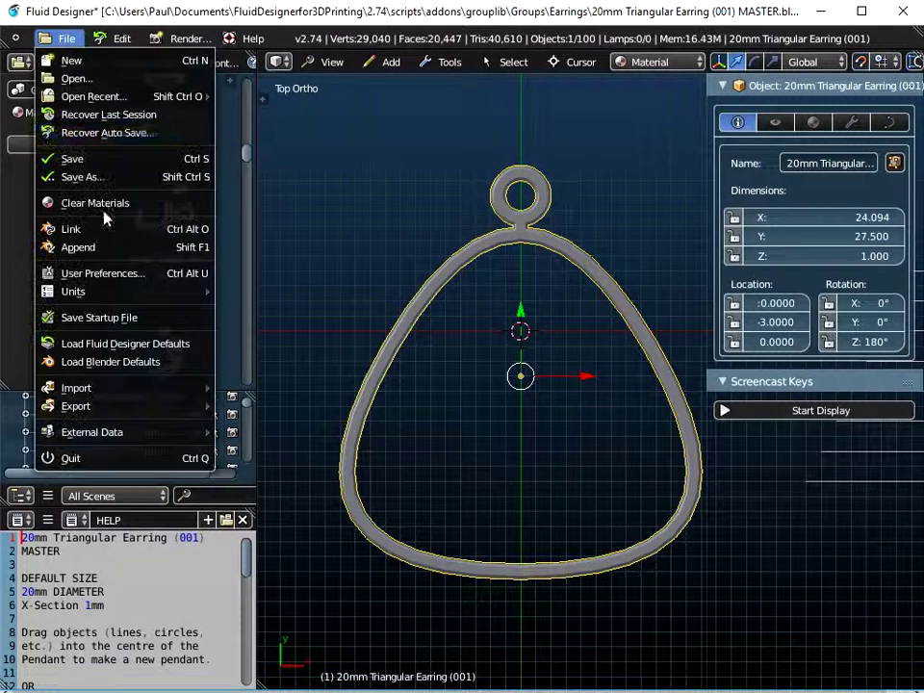
pyautogui.click(91, 247)
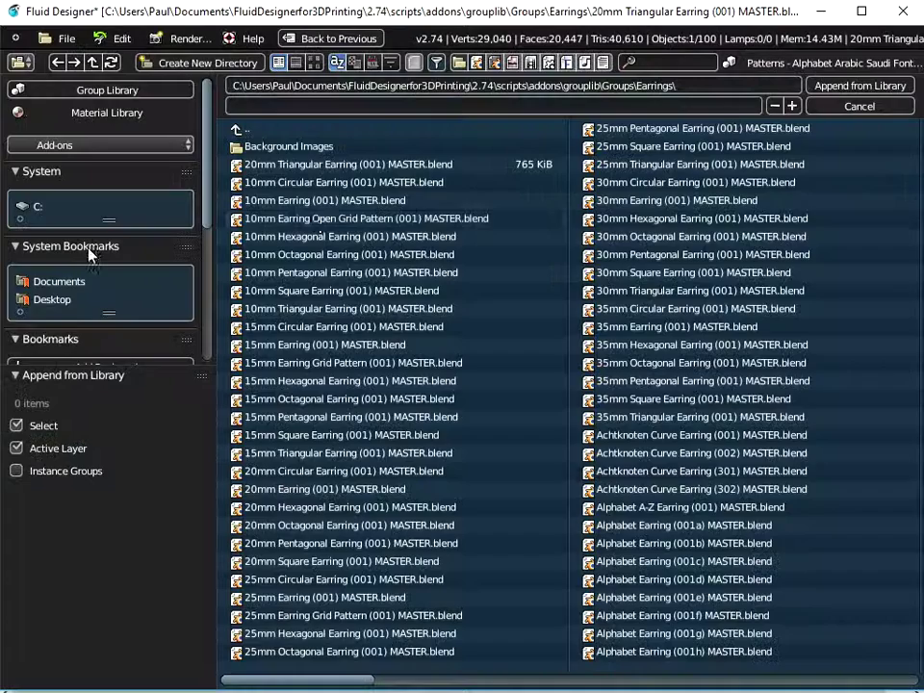
pyautogui.click(239, 132)
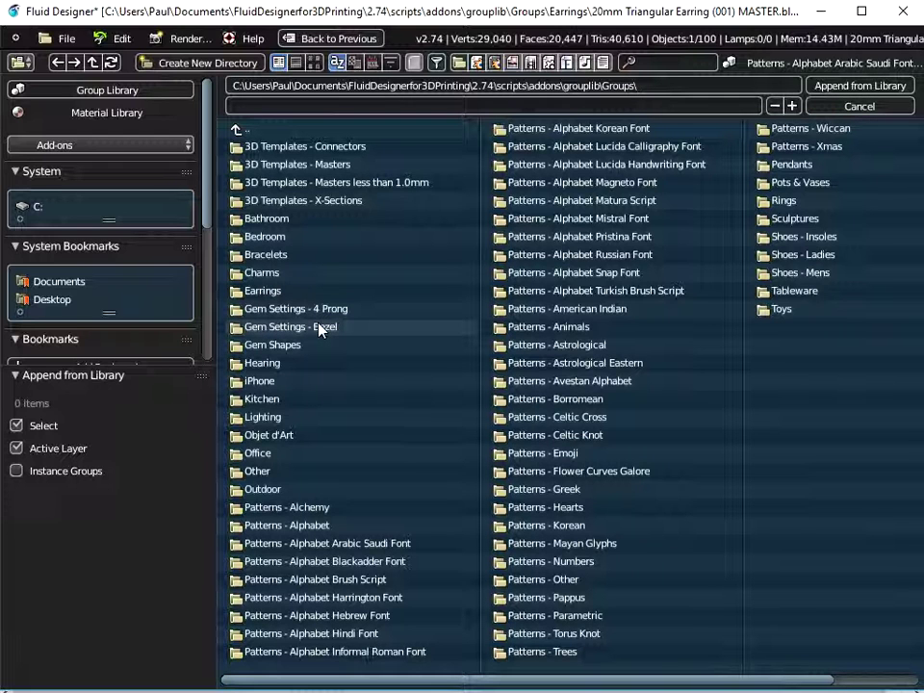
pyautogui.click(321, 545)
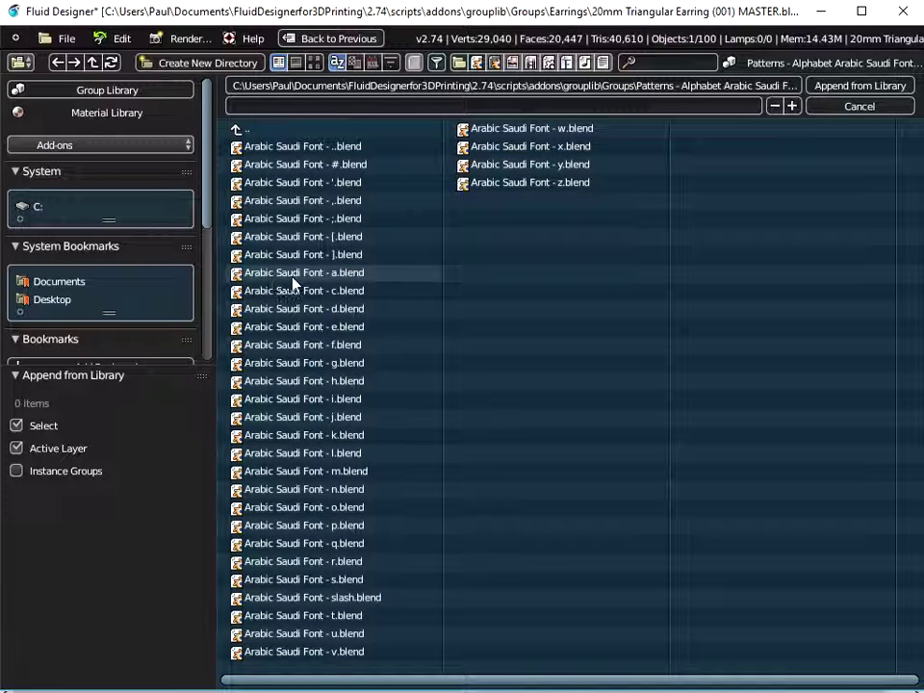
pyautogui.click(338, 275)
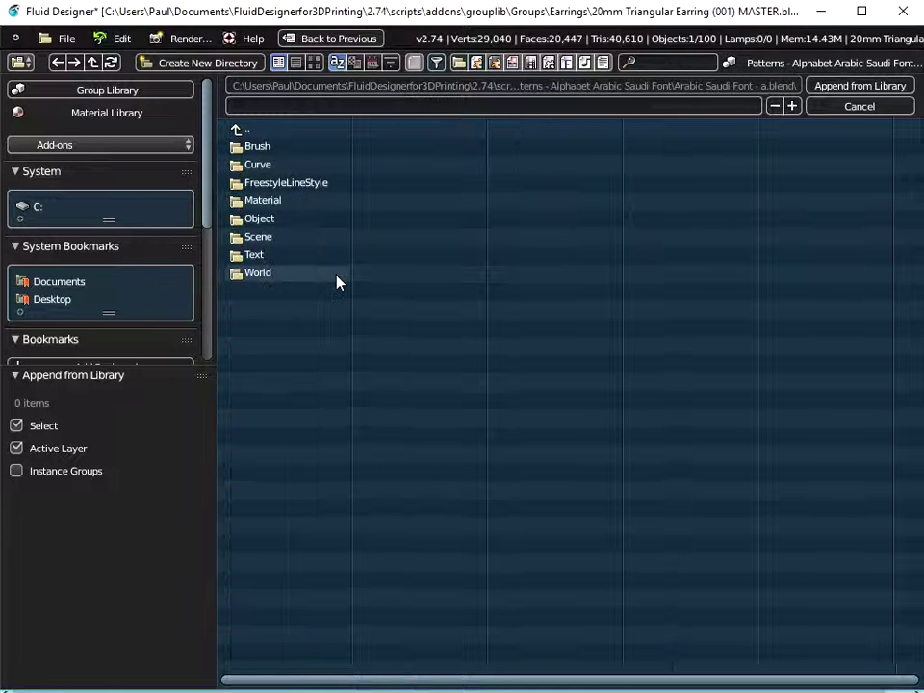
pyautogui.click(252, 220)
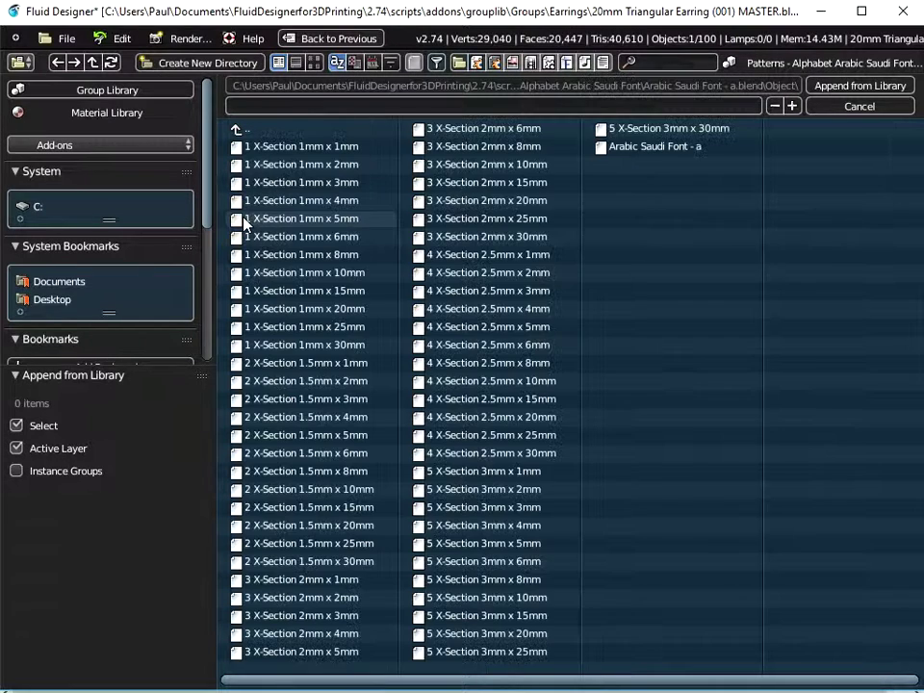
pyautogui.click(641, 148)
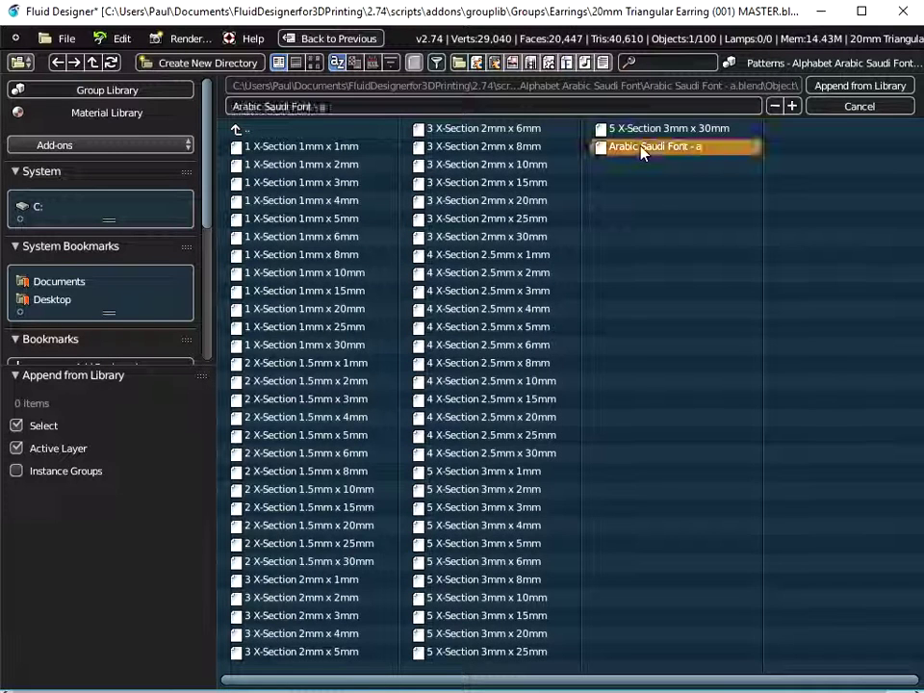
pyautogui.click(854, 87)
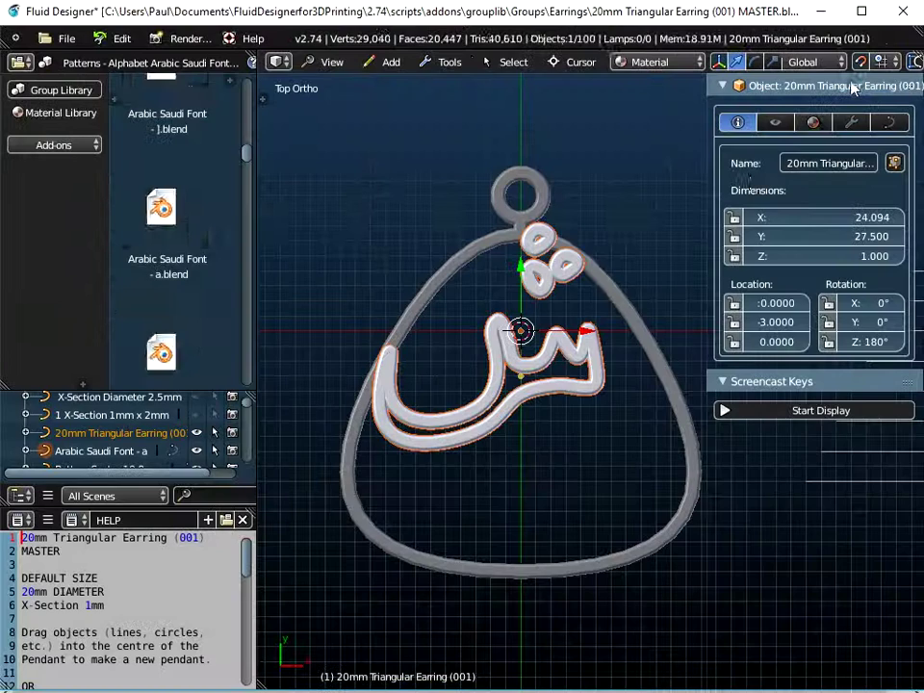
# Step: Move the Arabic letter to the lower right of the earring frame, at X 6 and Y -10
pyautogui.rightClick(526, 405)
pyautogui.moveTo(526, 272); pyautogui.dragTo(534, 425)
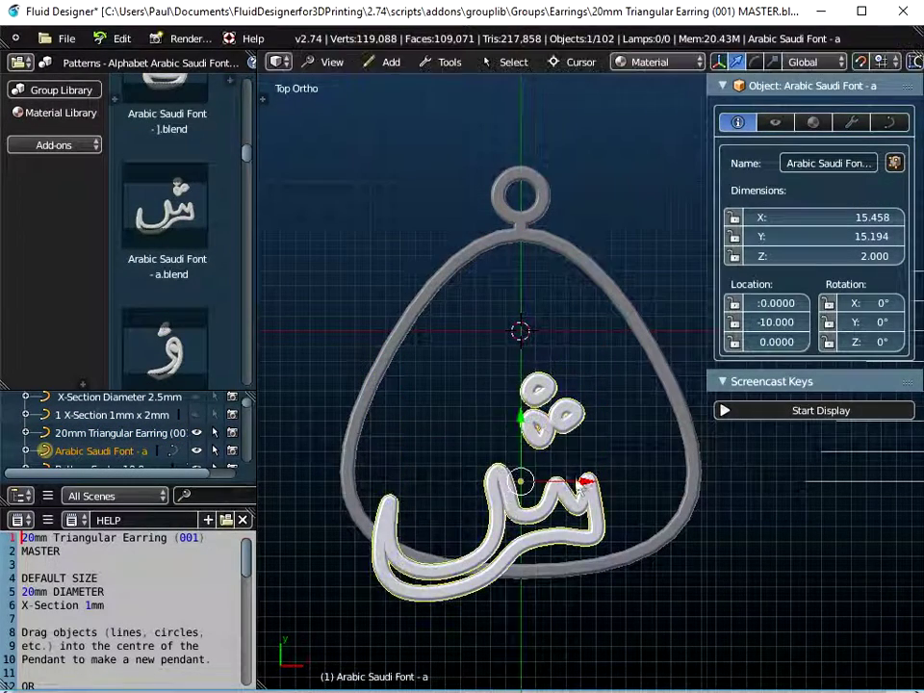
pyautogui.moveTo(585, 480); pyautogui.dragTo(680, 488)
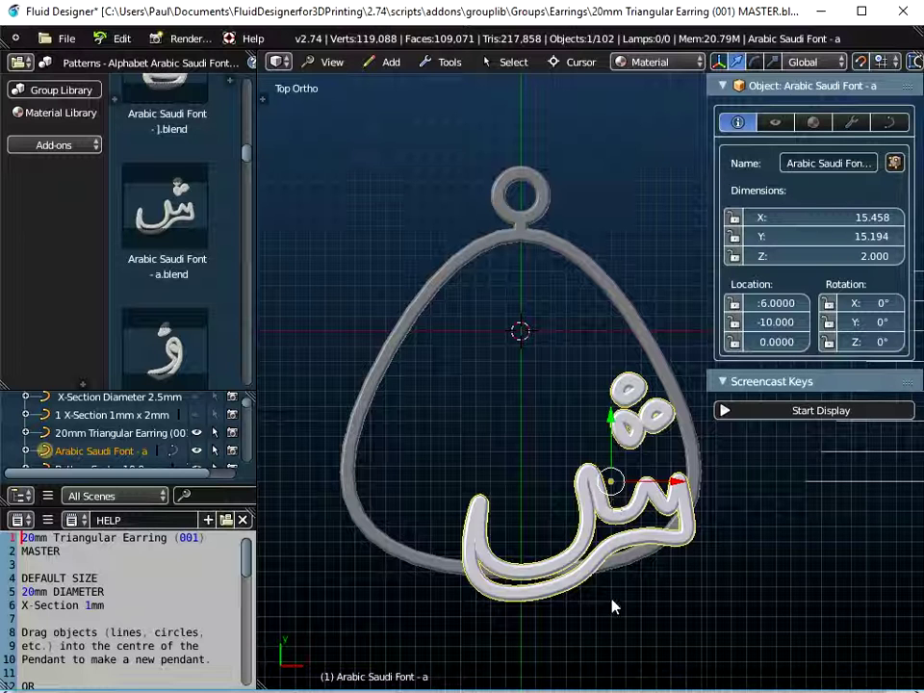
# Step: Start the Screencast Keys display and collapse its settings
pyautogui.click(820, 410)
pyautogui.click(770, 381)
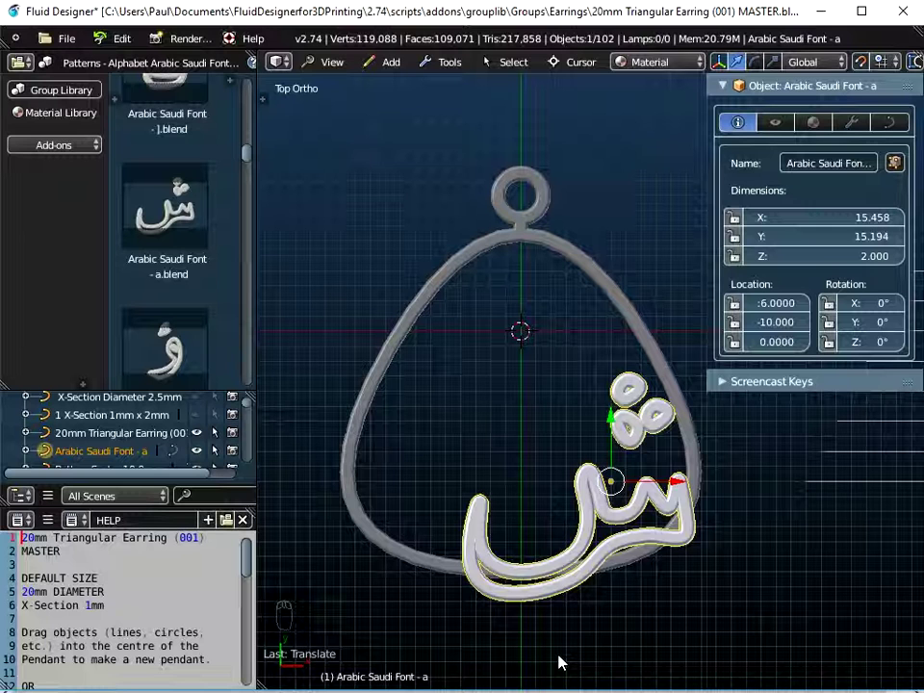
# Step: Scale the Arabic letter uniformly to 0.8 and apply its scale
pyautogui.press('s')
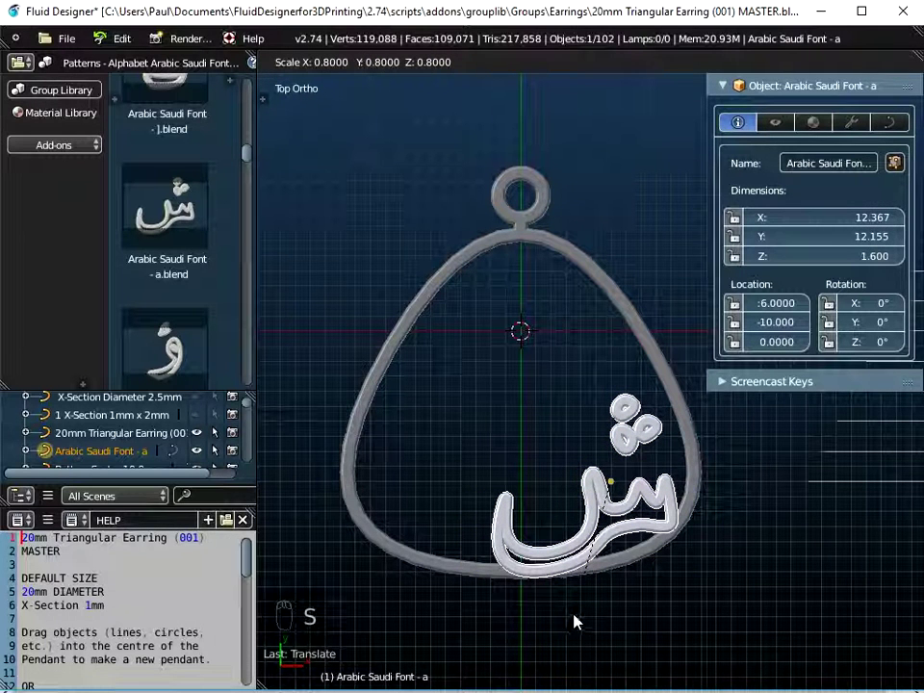
pyautogui.click(574, 621)
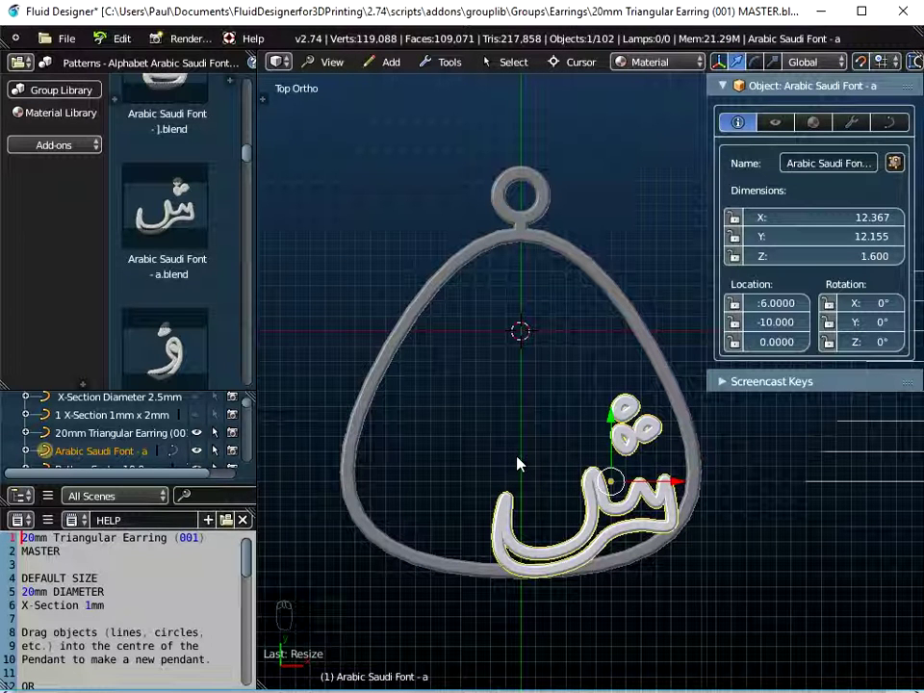
pyautogui.hotkey('ctrl', 'a')
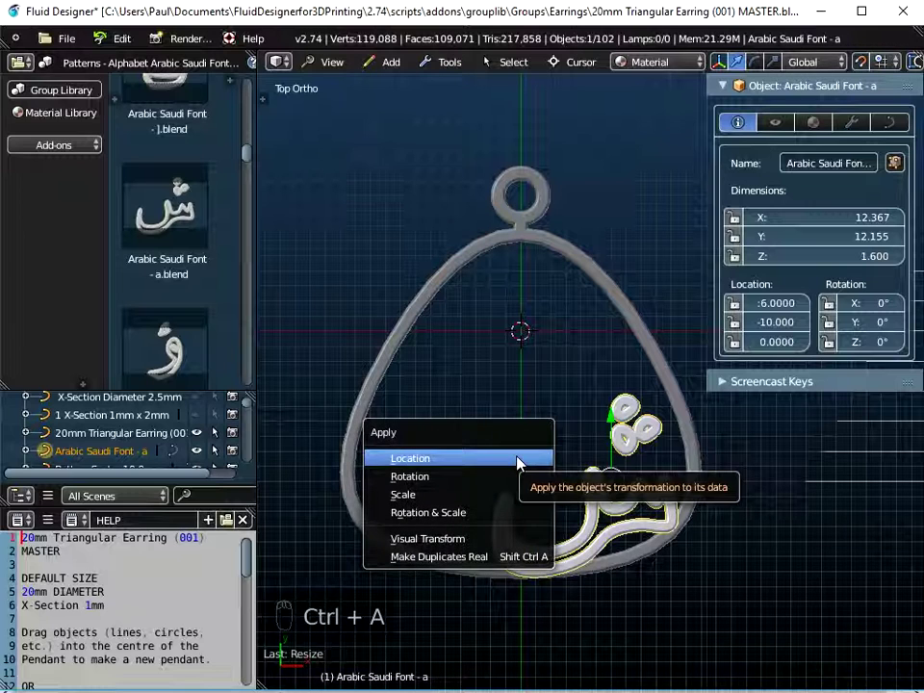
pyautogui.click(495, 493)
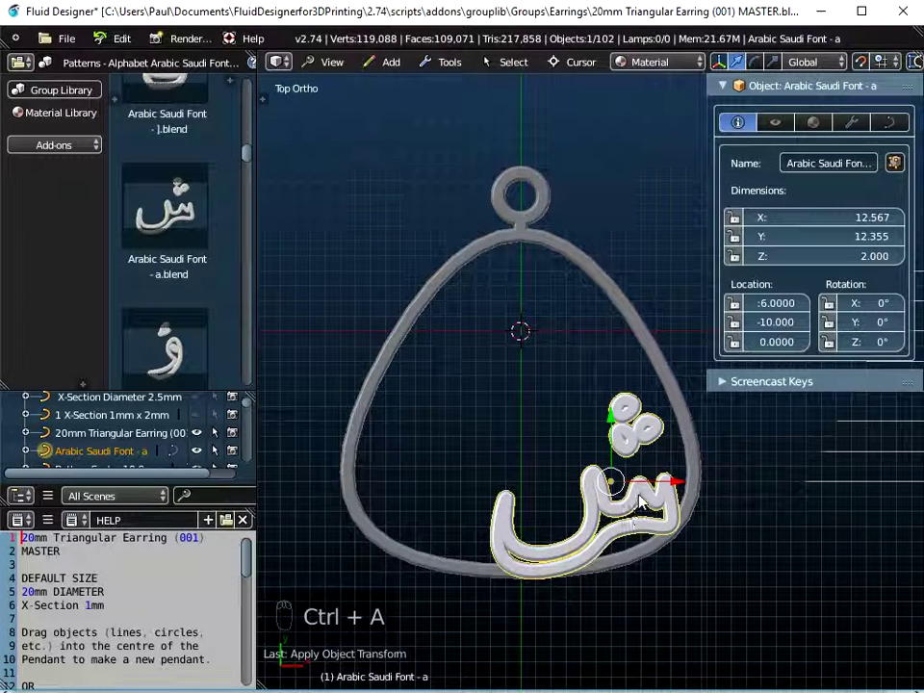
# Step: Nudge the Arabic letter against the frame's lower right edge, at about X 6.07 and Y -9.28, and deselect it
pyautogui.scroll(3, 670, 488)
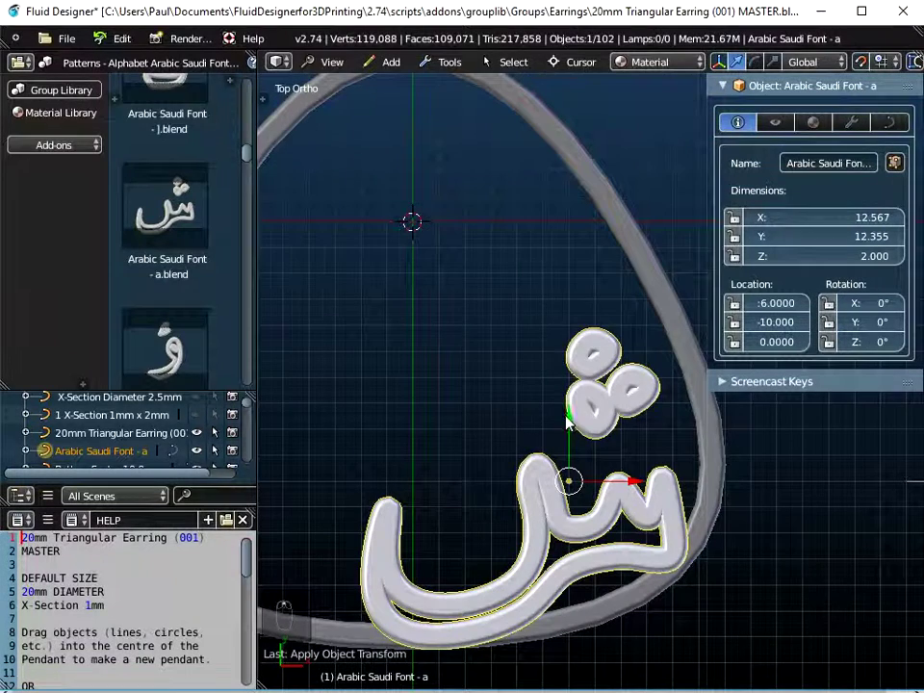
pyautogui.press('g')
pyautogui.moveTo(570, 393); pyautogui.dragTo(571, 386)
pyautogui.moveTo(631, 454)
pyautogui.mouseDown()
pyautogui.moveTo(654, 453)
pyautogui.moveTo(639, 452)
pyautogui.mouseUp()
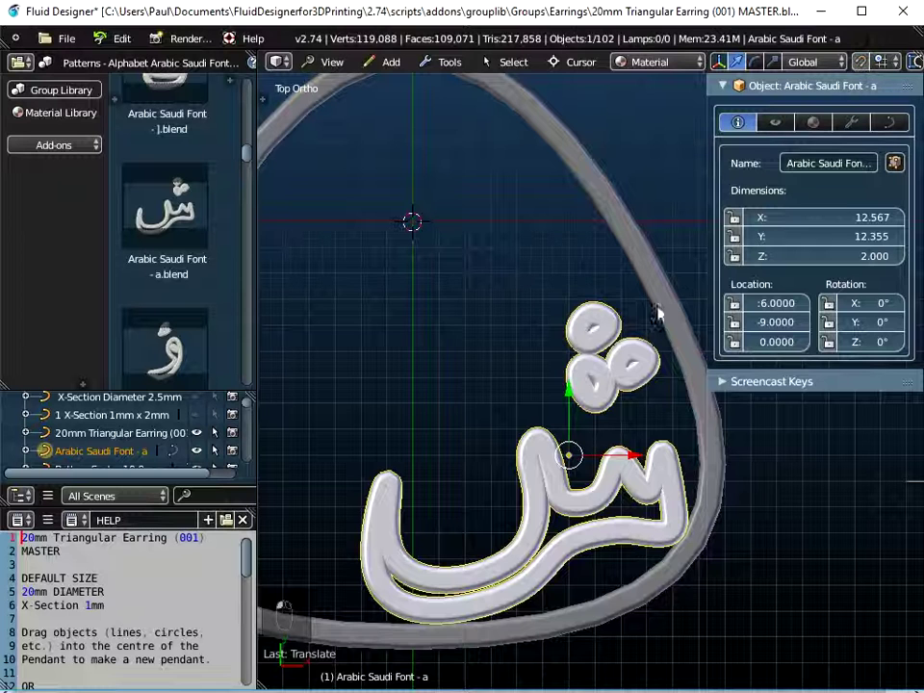
pyautogui.moveTo(568, 395); pyautogui.dragTo(568, 406)
pyautogui.moveTo(633, 470); pyautogui.dragTo(639, 470)
pyautogui.scroll(-3, 614, 337)
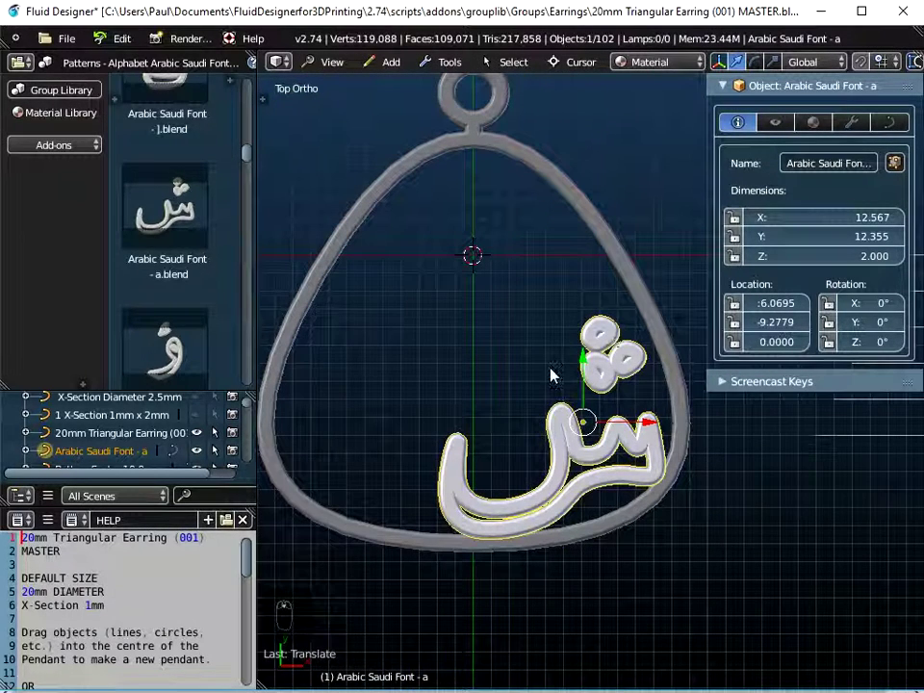
pyautogui.scroll(-2, 553, 375)
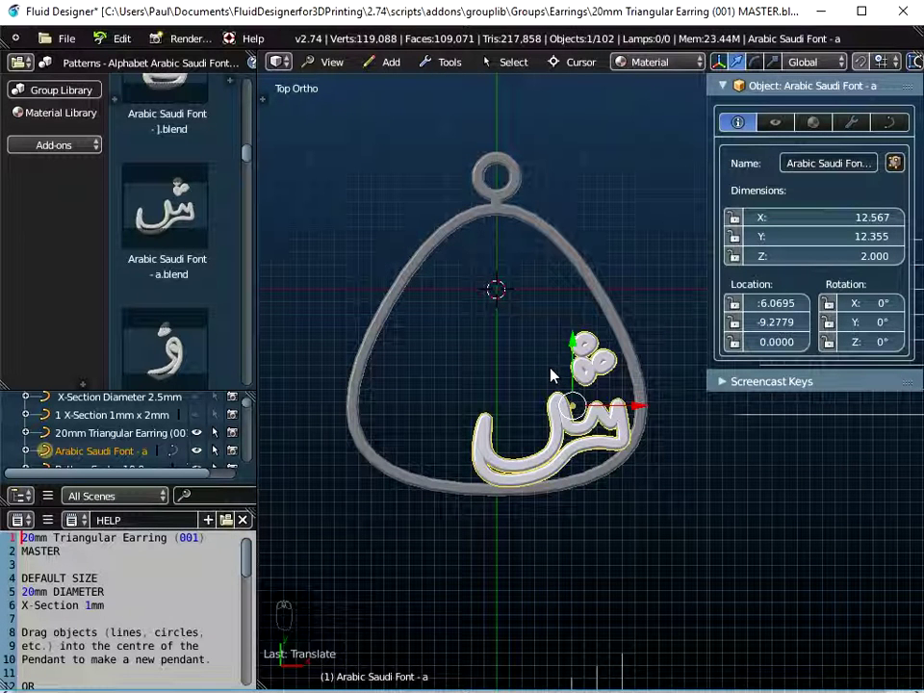
pyautogui.press('a')
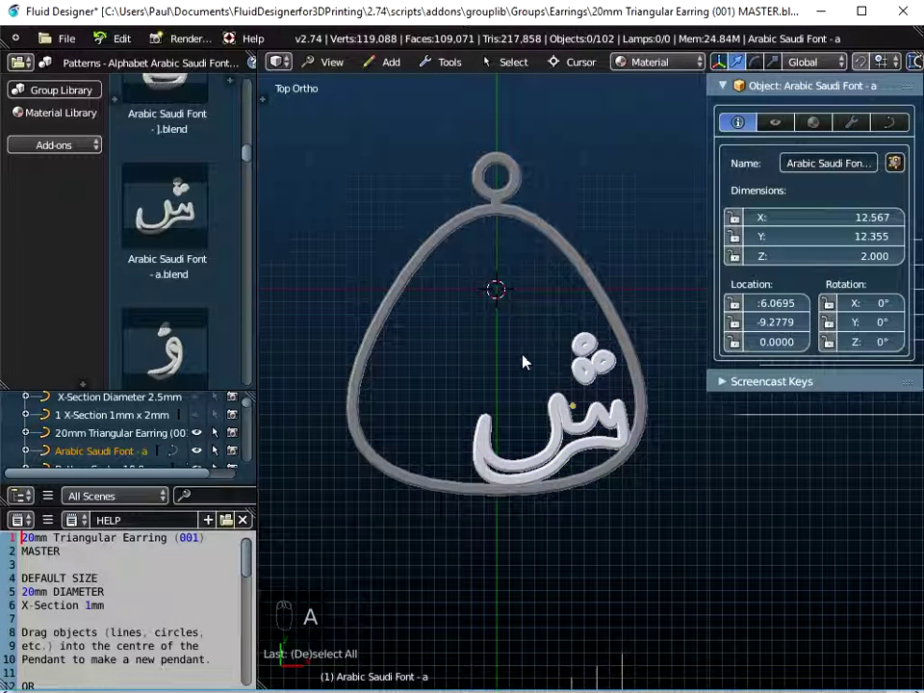
# Step: Append the object "Hebrew Font - a" from Hebrew Font - a.blend in the Patterns - Alphabet Hebrew Font folder
pyautogui.click(66, 39)
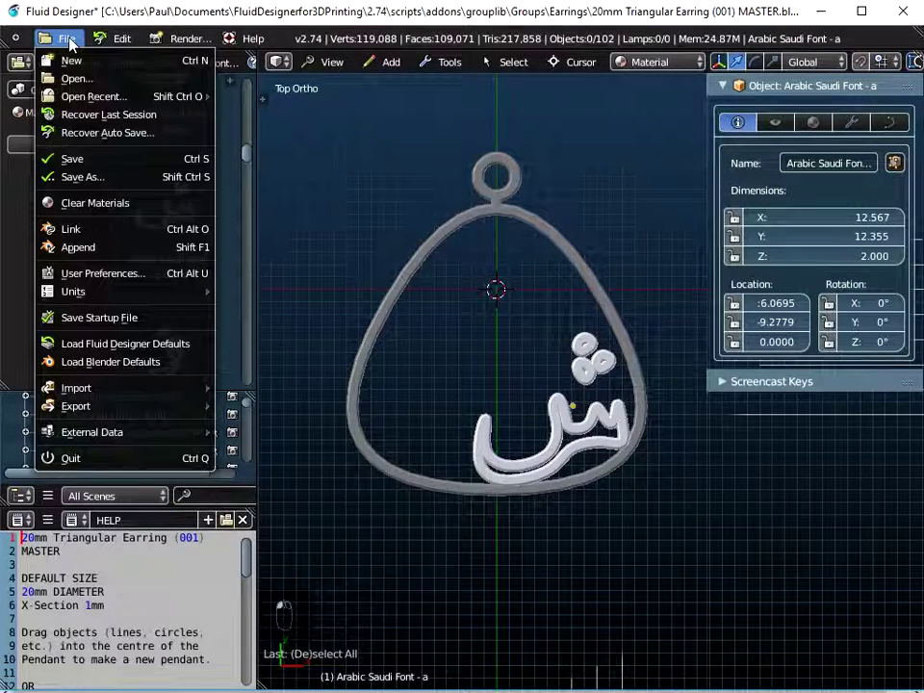
pyautogui.click(79, 248)
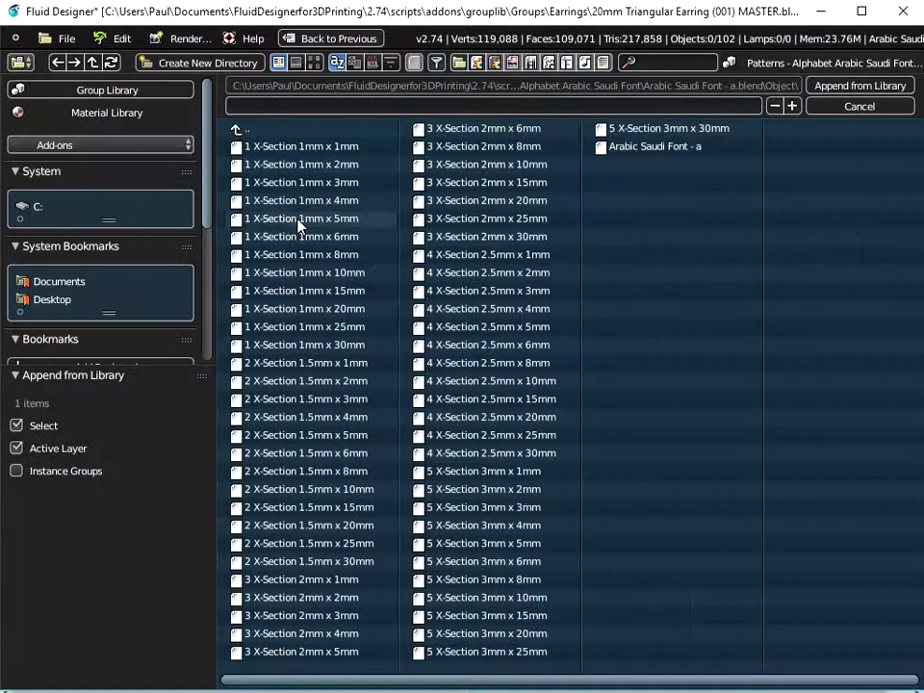
pyautogui.click(236, 130)
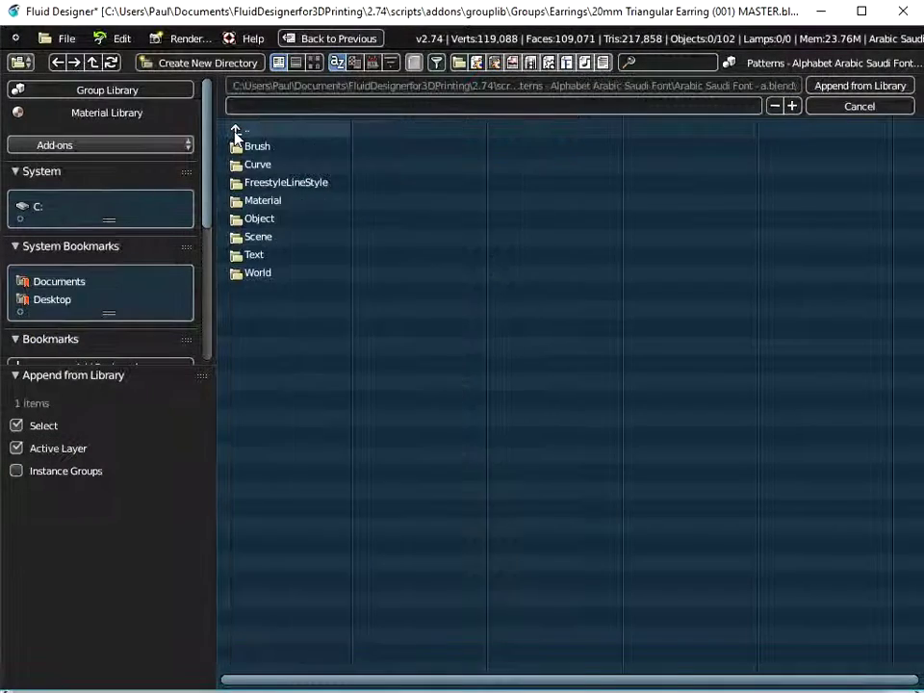
pyautogui.click(236, 130)
pyautogui.click(236, 130)
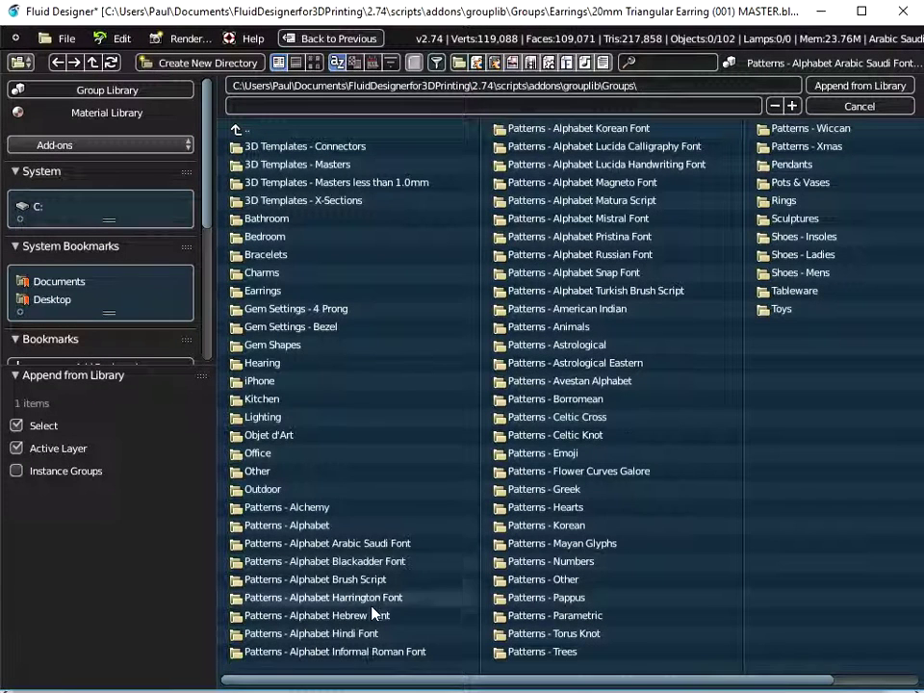
pyautogui.click(330, 617)
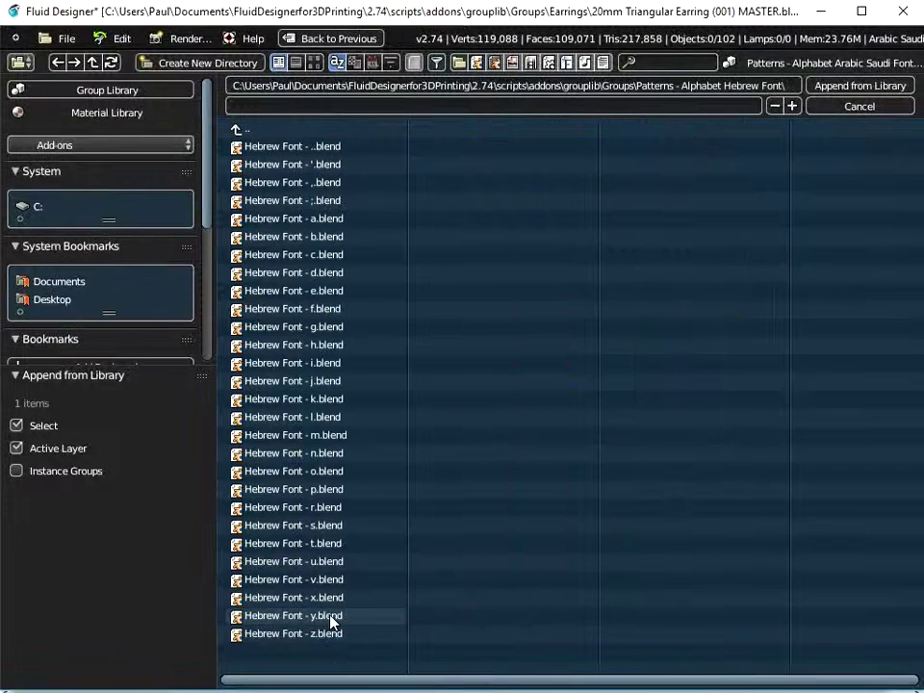
pyautogui.click(264, 220)
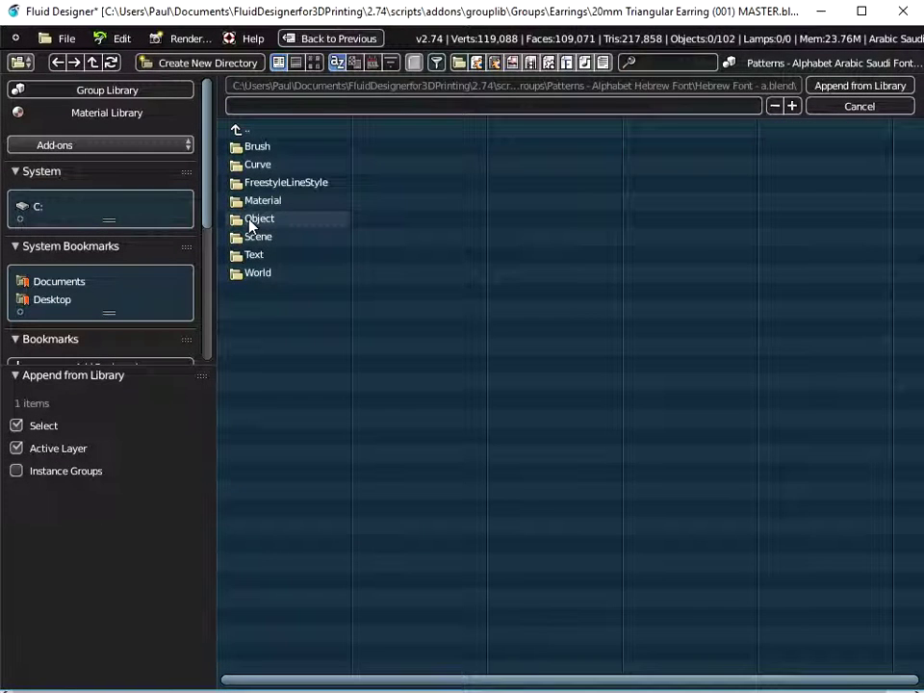
pyautogui.click(250, 222)
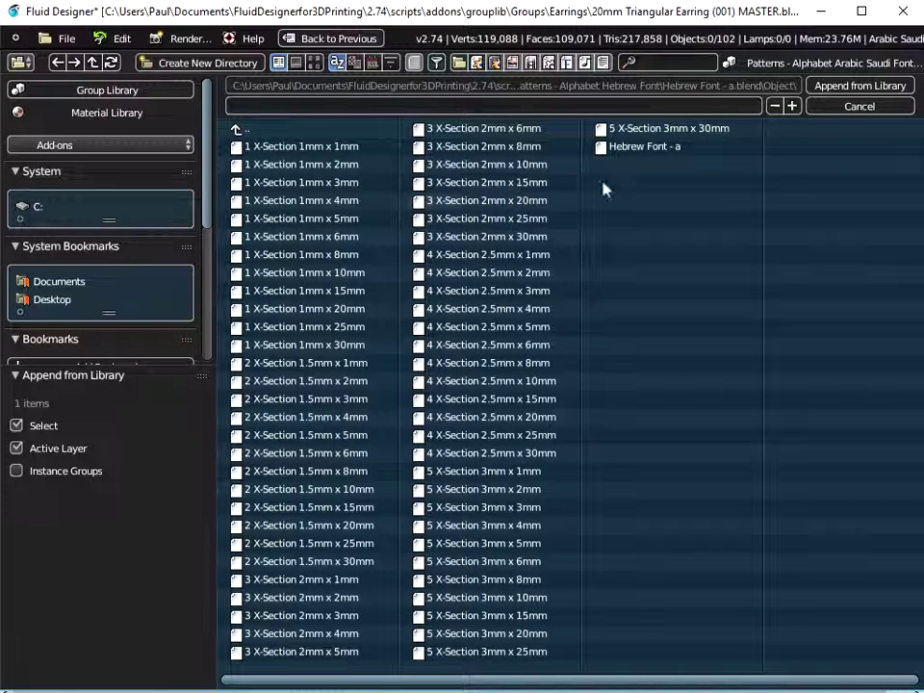
pyautogui.click(631, 147)
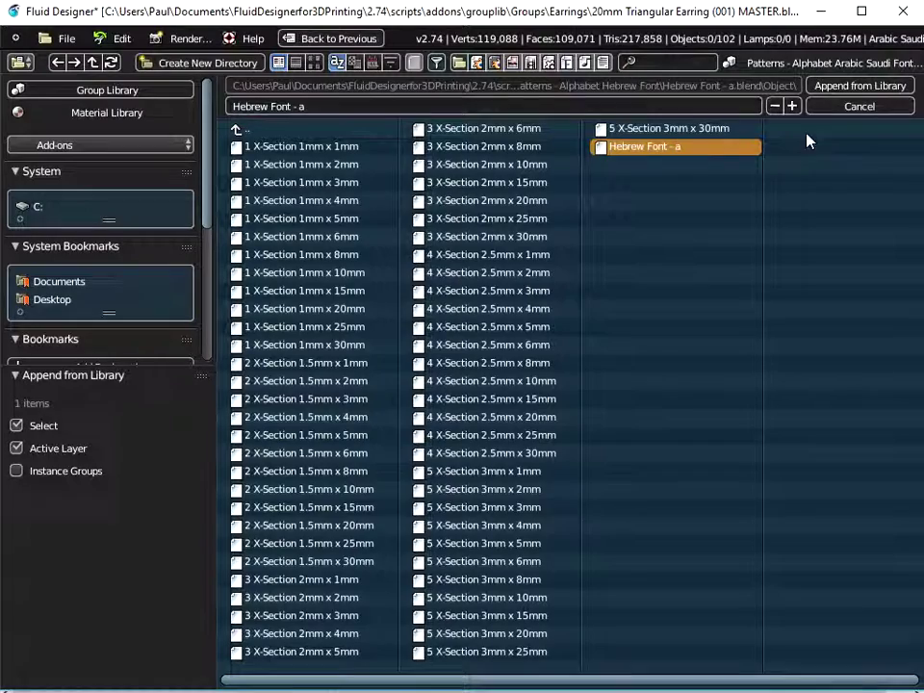
pyautogui.click(860, 87)
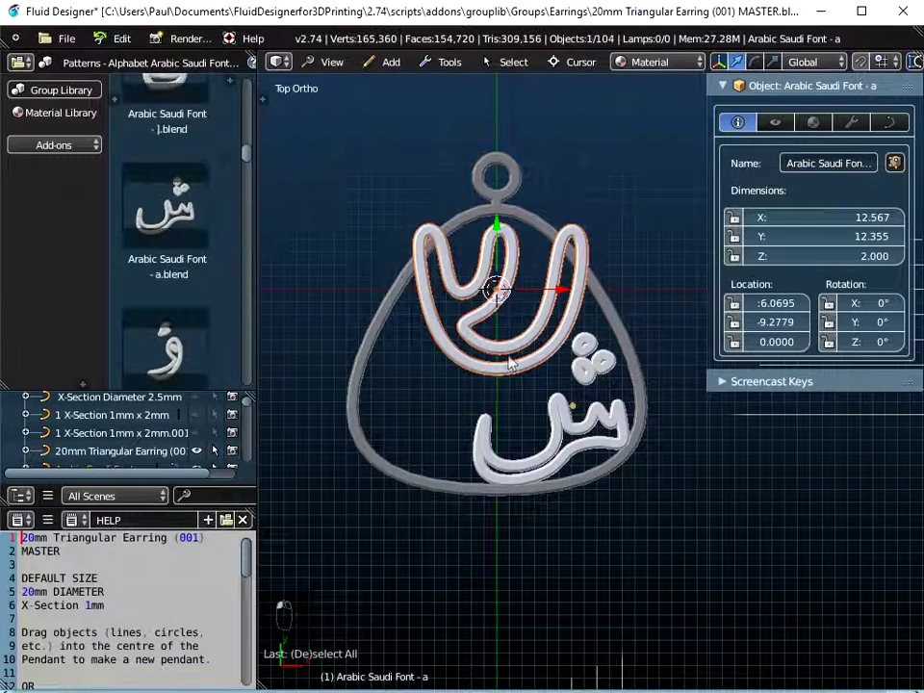
# Step: Scale the Hebrew letter down uniformly to about 9.46 wide by 8.20 high so it fits inside the frame
pyautogui.scroll(1, 511, 354)
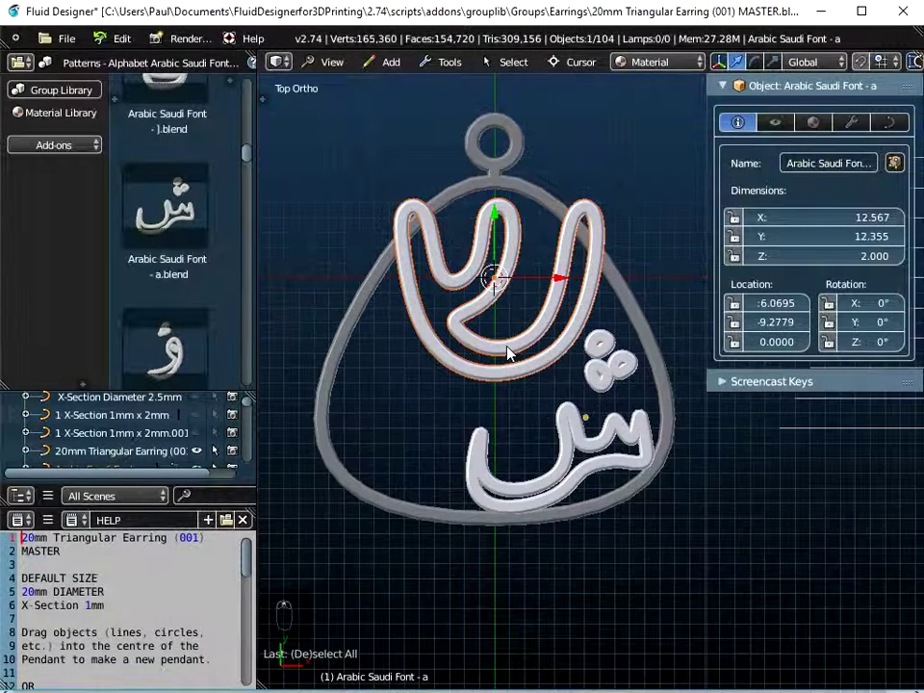
pyautogui.rightClick(509, 352)
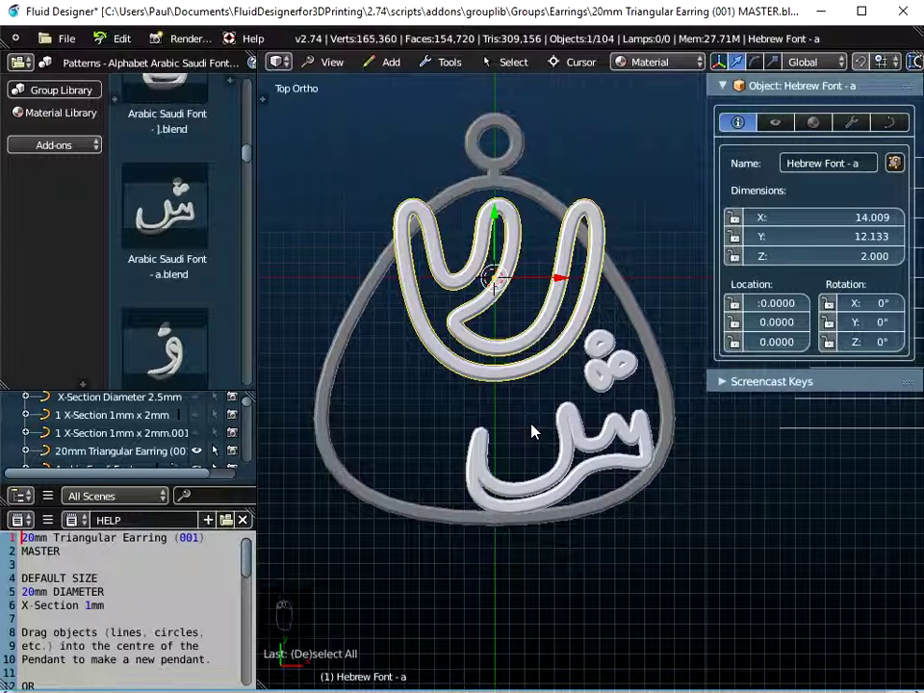
pyautogui.press('s')
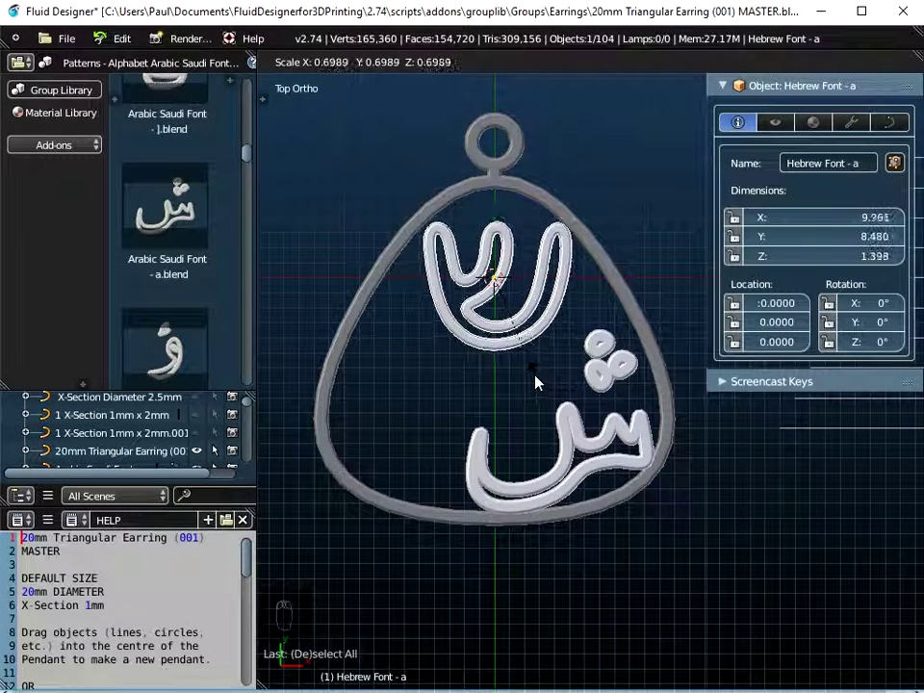
pyautogui.click(533, 380)
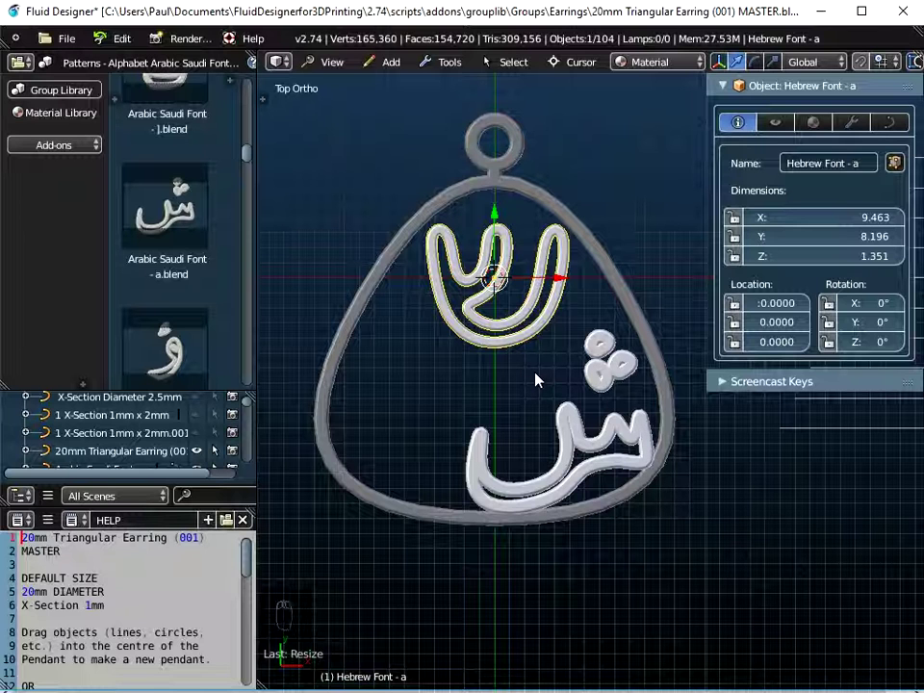
# Step: Apply the Hebrew letter's scale and raise it to about Y 0.72, towards the top of the frame
pyautogui.hotkey('ctrl', 'a')
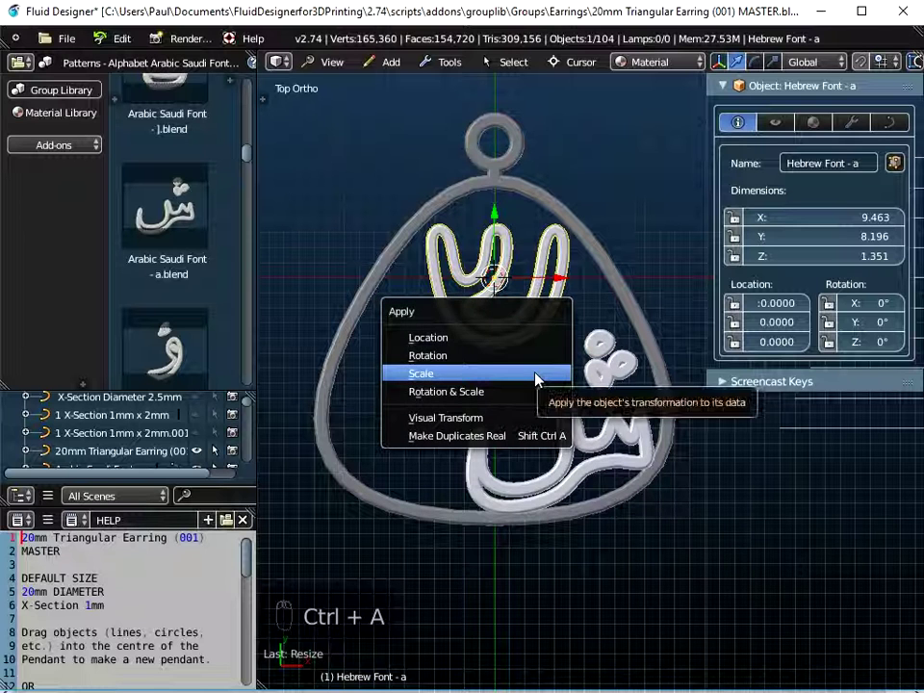
pyautogui.click(538, 379)
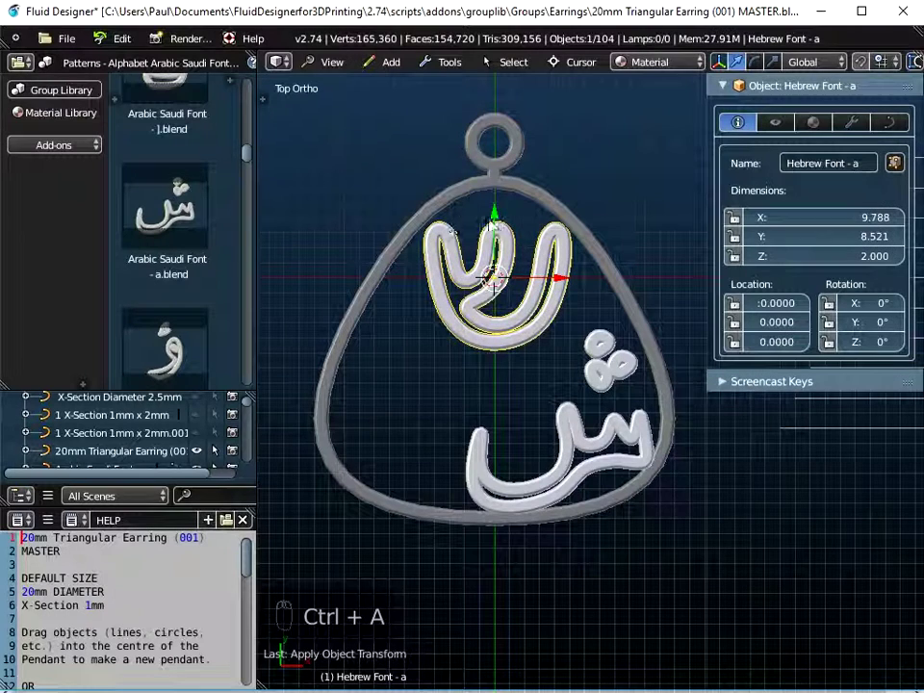
pyautogui.moveTo(498, 218); pyautogui.dragTo(498, 206)
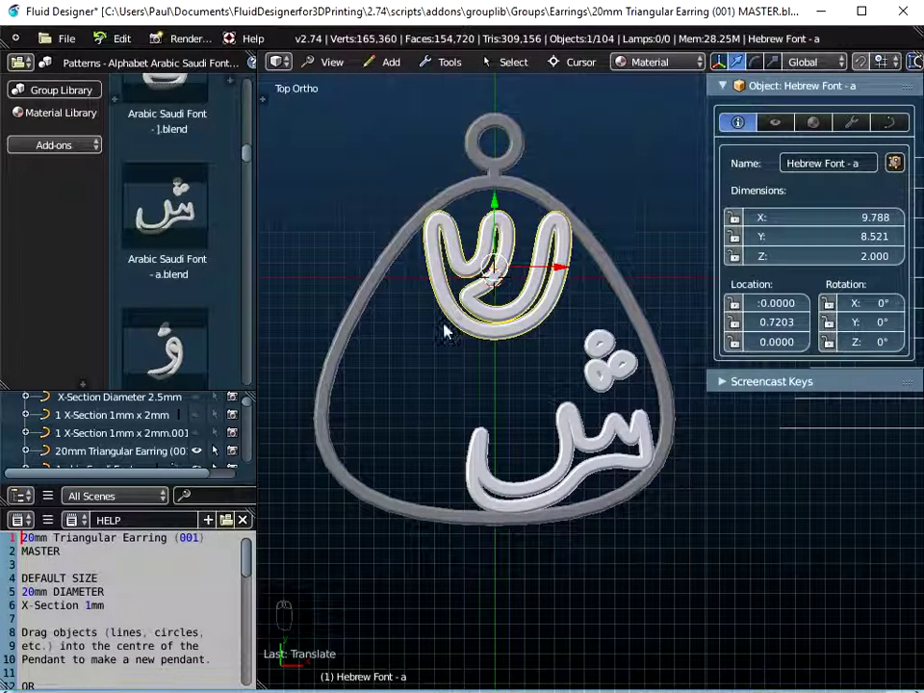
# Step: Append the object "Korean Font - a" from Korean Font - a.blend in the Patterns - Alphabet Korean Font folder
pyautogui.click(74, 36)
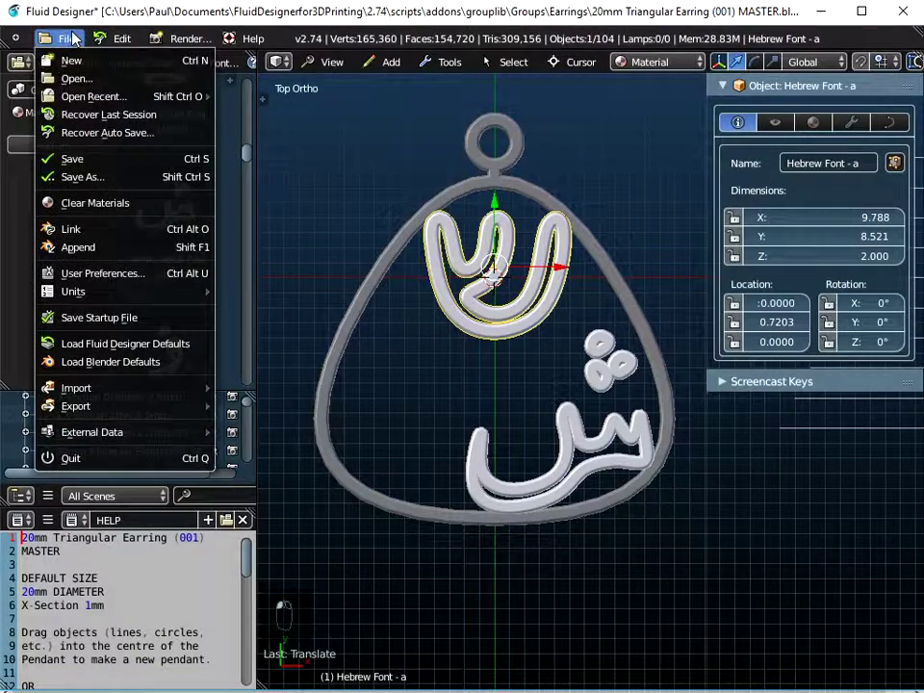
pyautogui.click(106, 255)
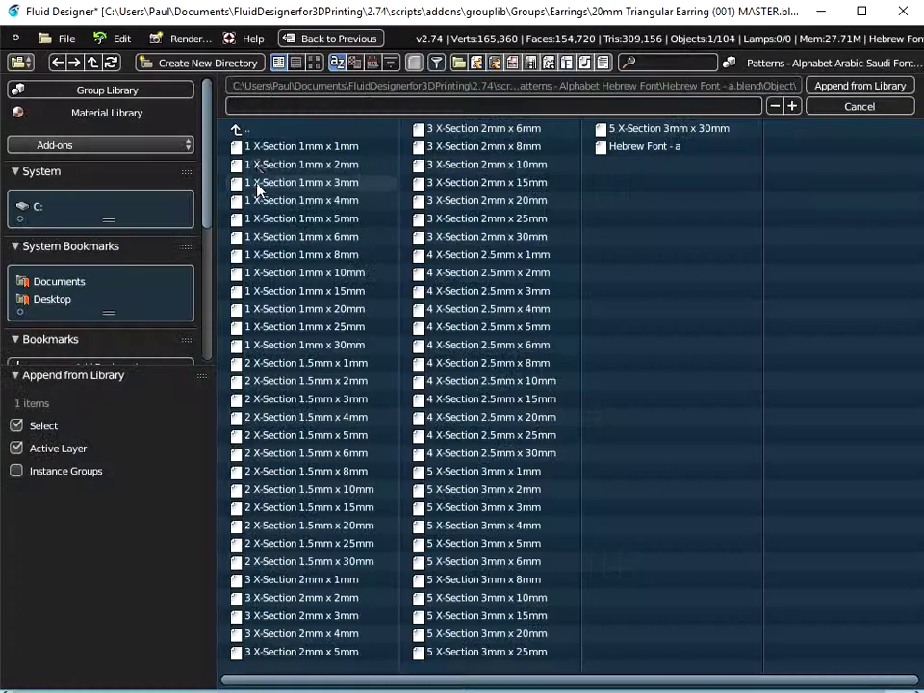
pyautogui.click(240, 130)
pyautogui.click(240, 130)
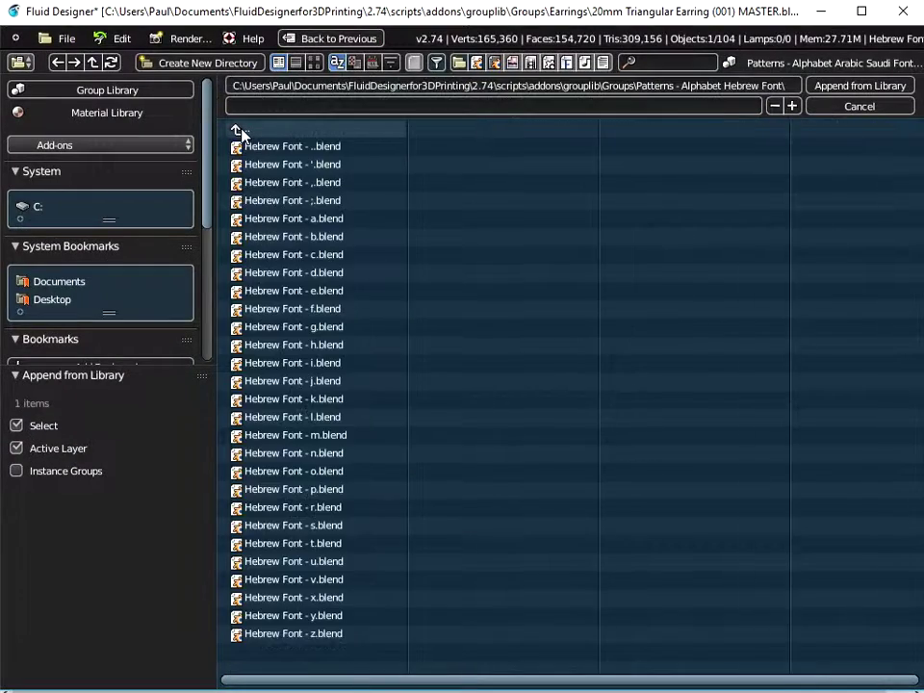
pyautogui.click(240, 130)
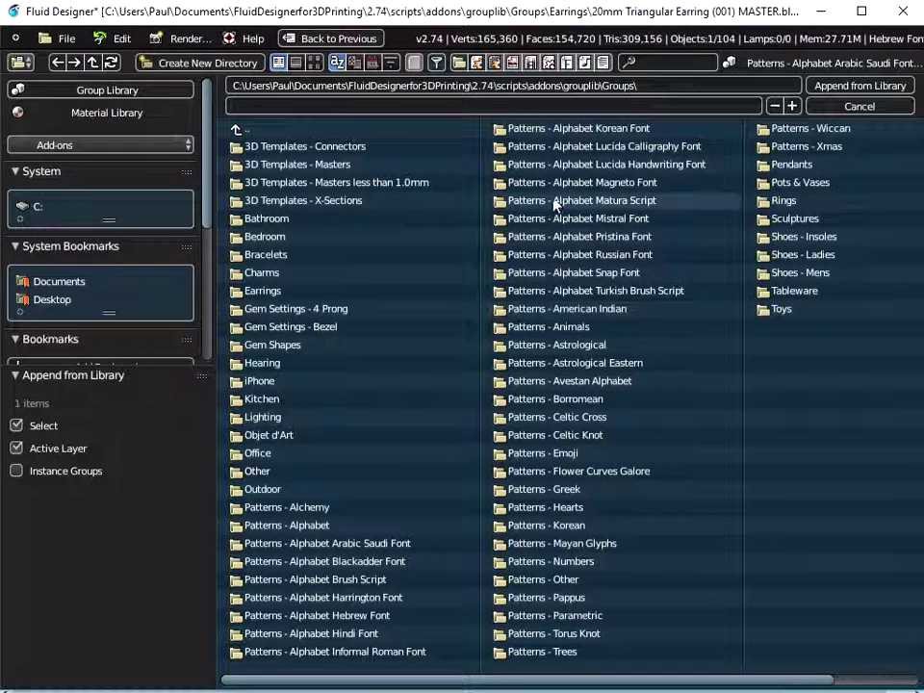
pyautogui.click(499, 130)
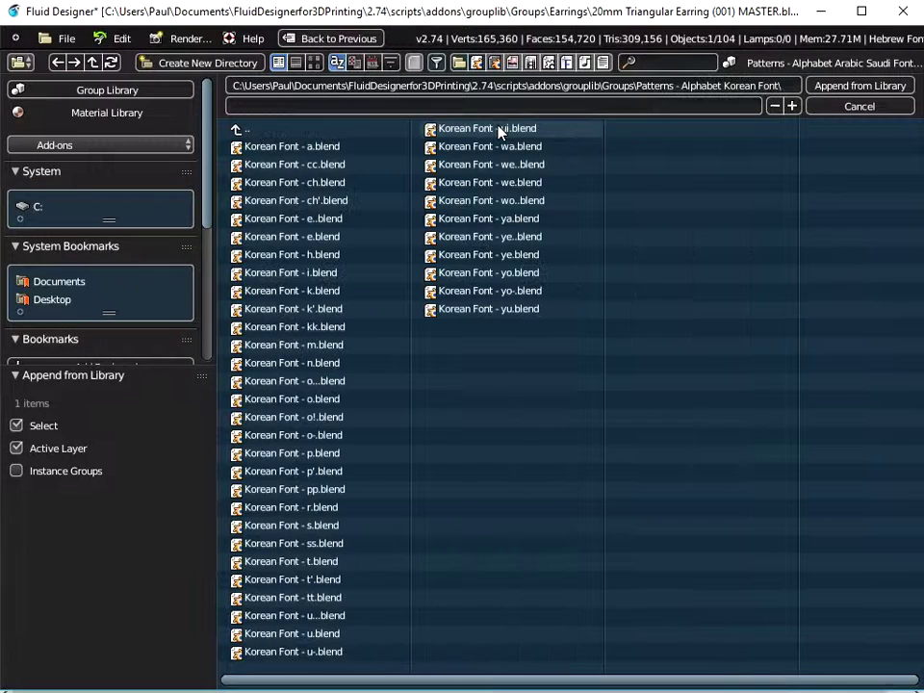
pyautogui.click(278, 149)
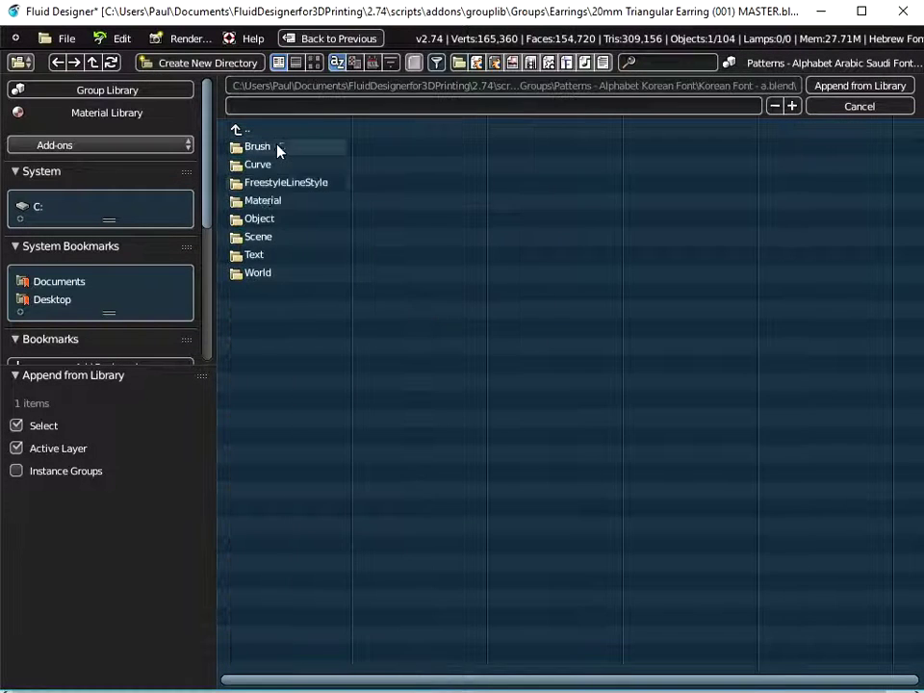
pyautogui.click(257, 223)
pyautogui.click(620, 148)
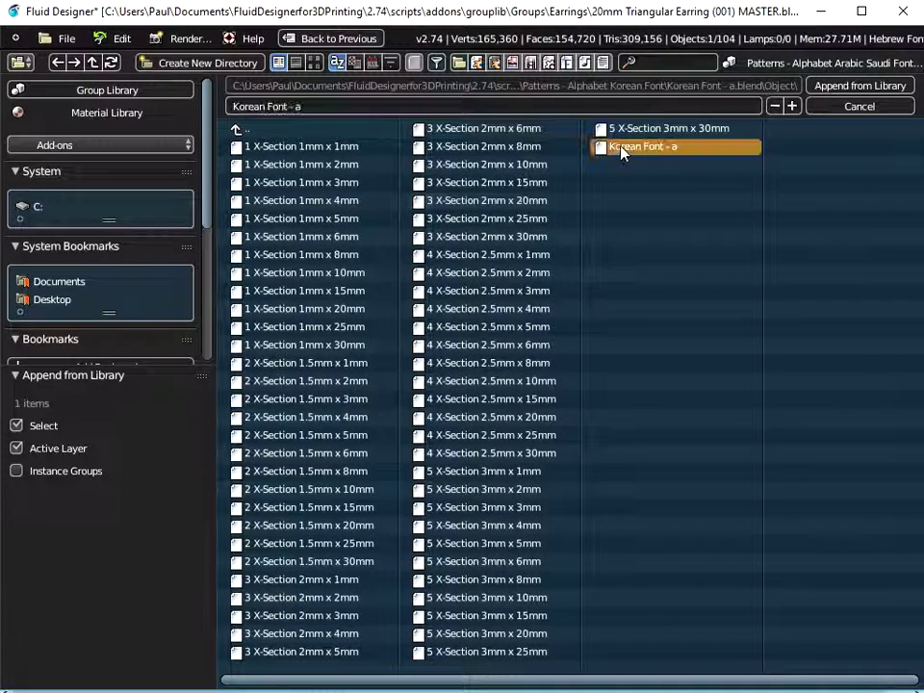
pyautogui.click(861, 87)
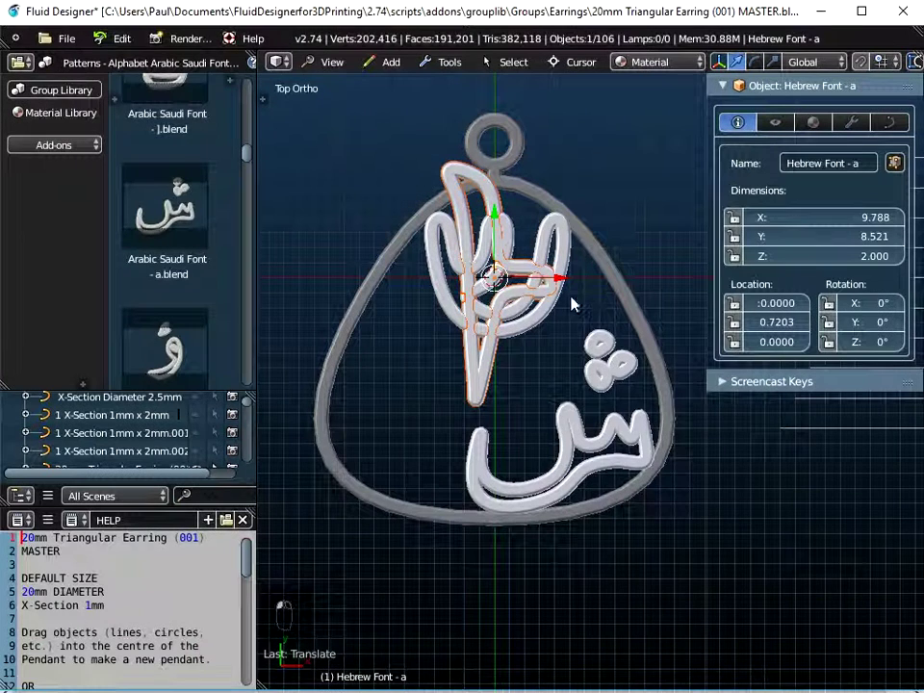
# Step: Shift the Korean letter off the Hebrew one to about X -8.40 and scale it uniformly to 0.7
pyautogui.rightClick(482, 376)
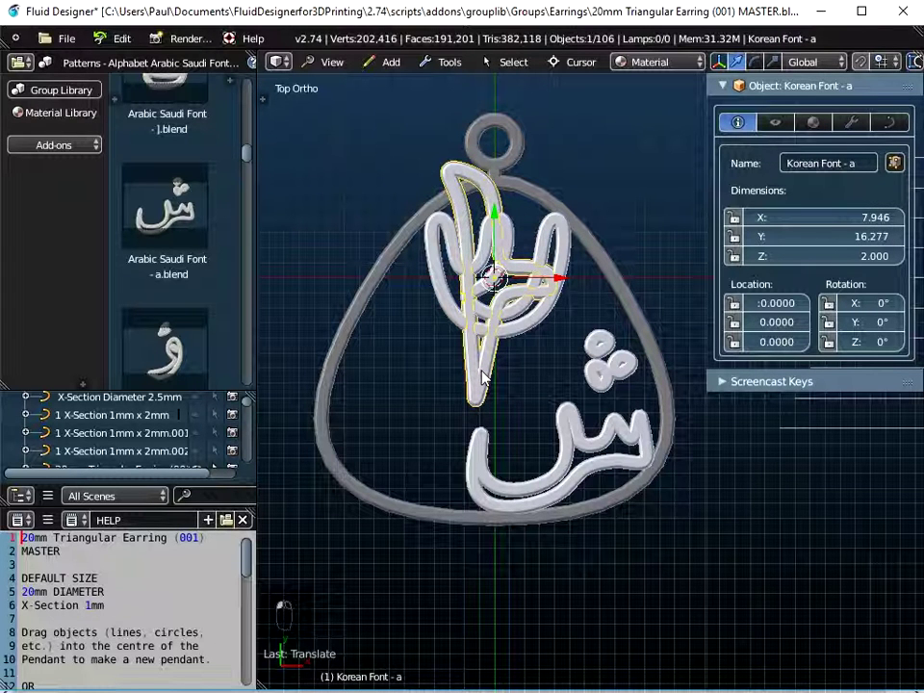
pyautogui.moveTo(556, 279); pyautogui.dragTo(430, 285)
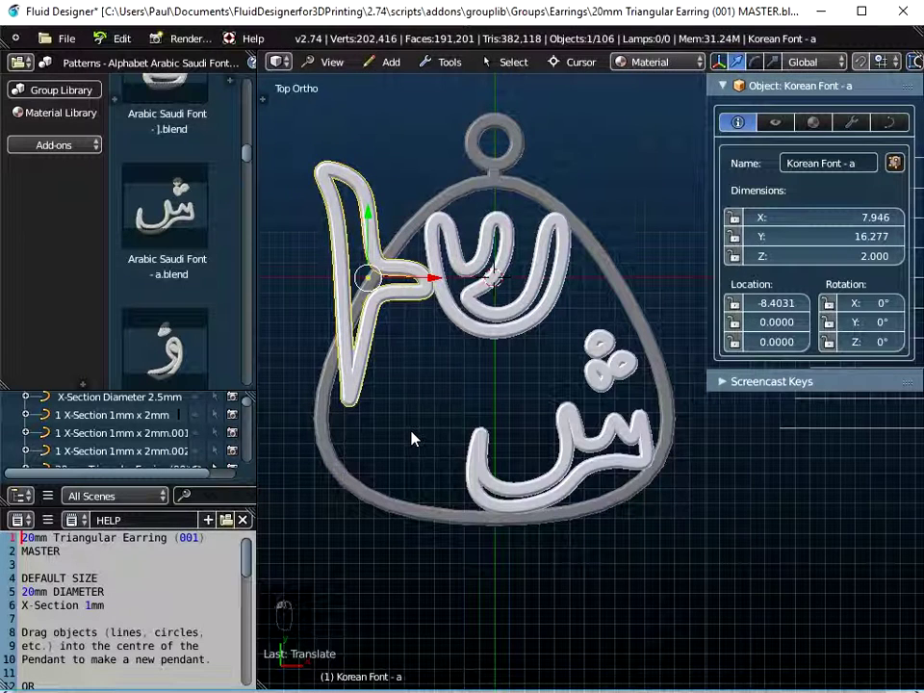
pyautogui.press('s')
pyautogui.write('0')
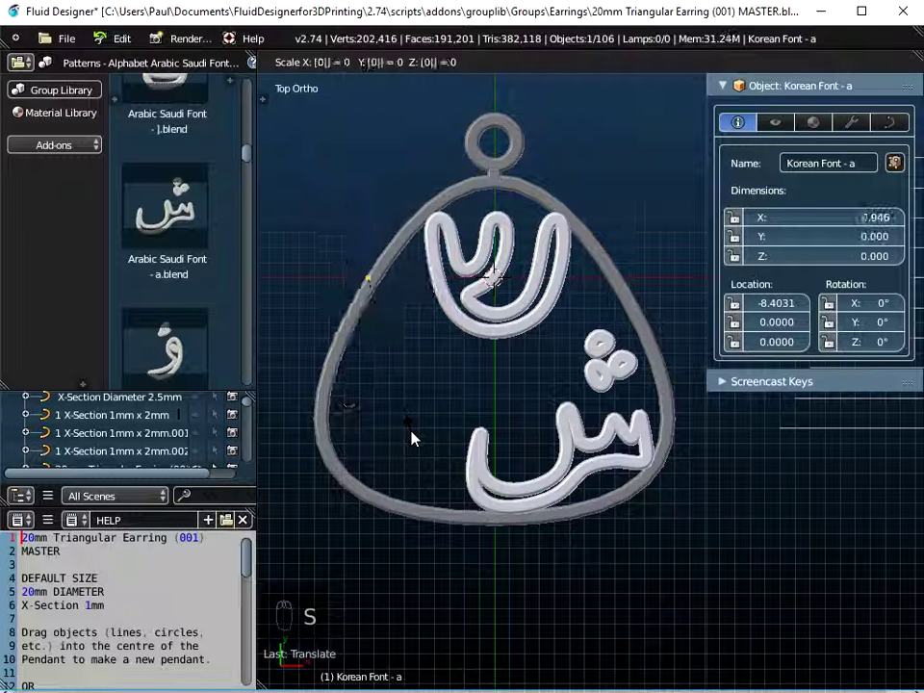
pyautogui.write('.7')
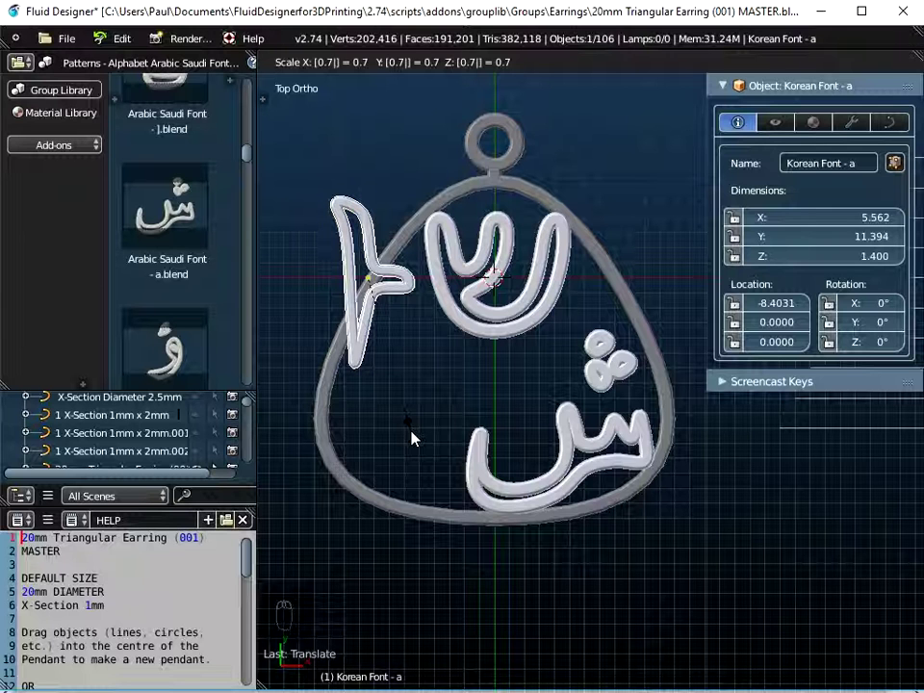
pyautogui.press('Return')
# Step: Apply the Korean letter's scale and place it against the frame's lower left edge, at about X -7.26 and Y -8.22
pyautogui.hotkey('ctrl', 'a')
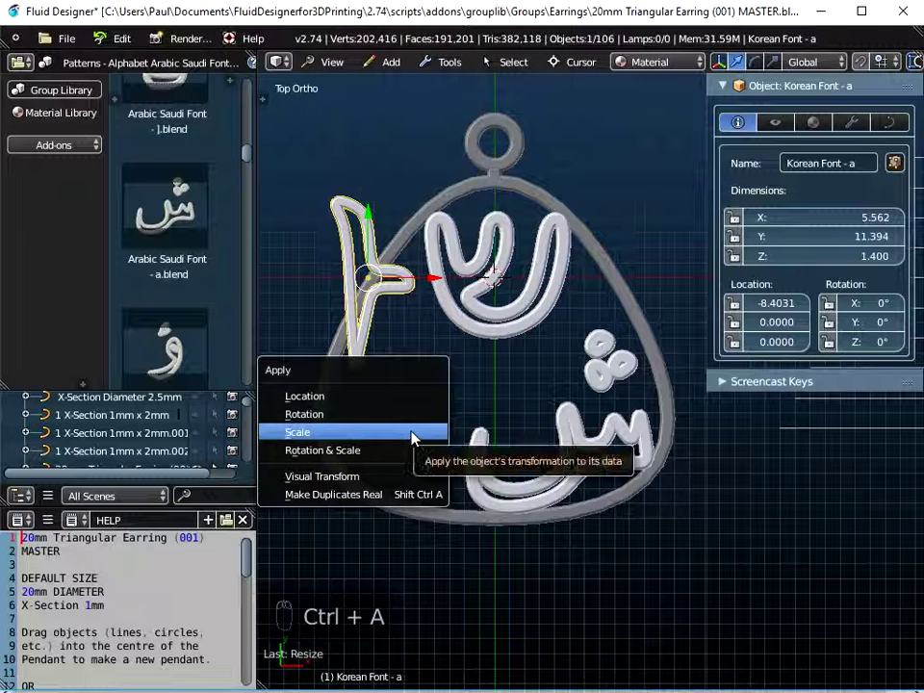
pyautogui.click(412, 438)
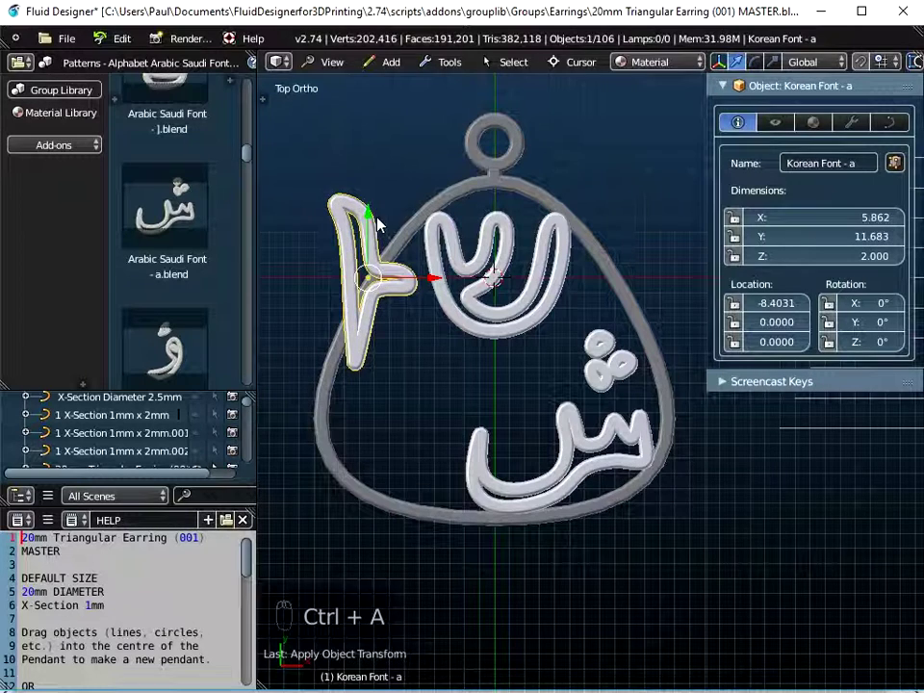
pyautogui.moveTo(369, 214); pyautogui.dragTo(390, 339)
pyautogui.moveTo(435, 406); pyautogui.dragTo(452, 406)
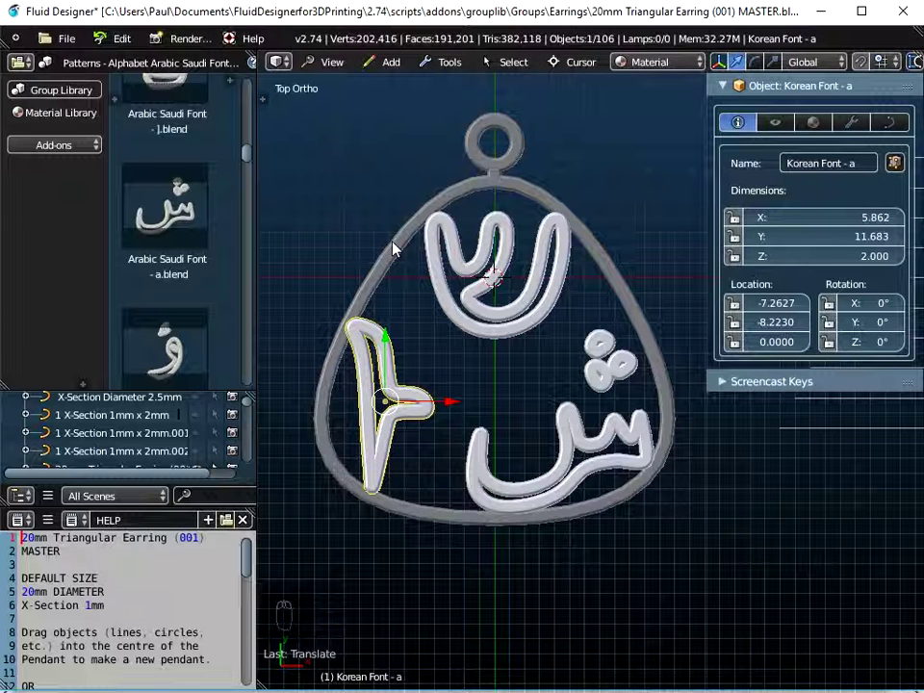
# Step: Append the object "Russian Font - ф" from Russian Font - a.blend in the Patterns - Alphabet Russian Font folder
pyautogui.click(67, 38)
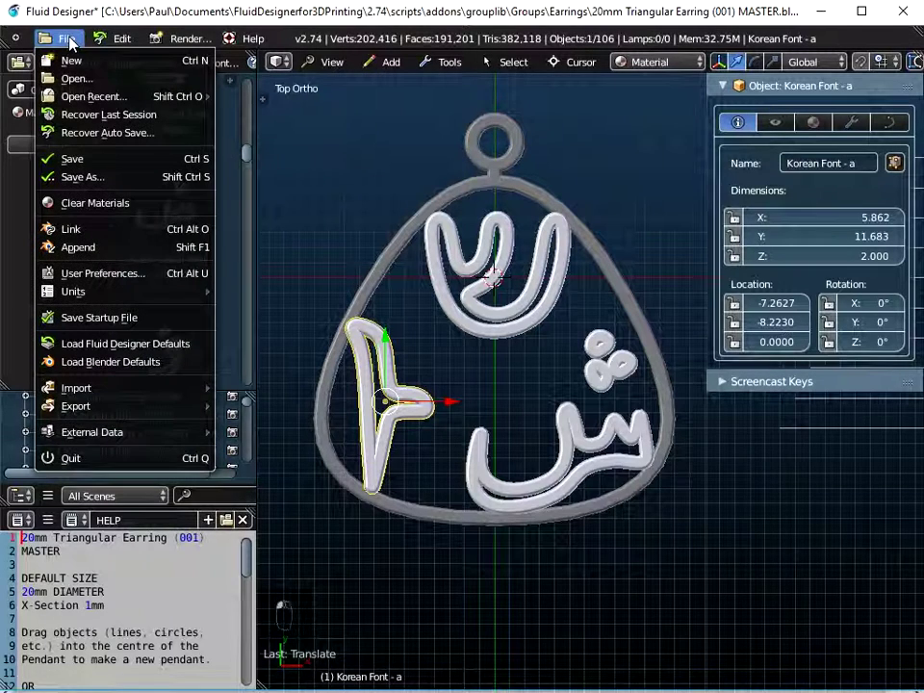
pyautogui.click(77, 246)
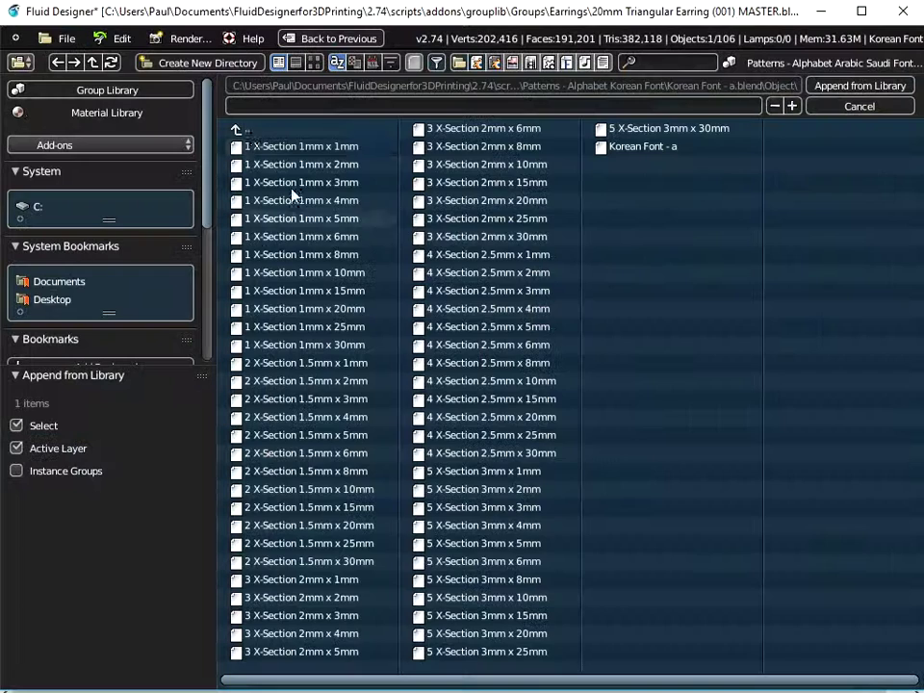
pyautogui.click(238, 132)
pyautogui.click(238, 132)
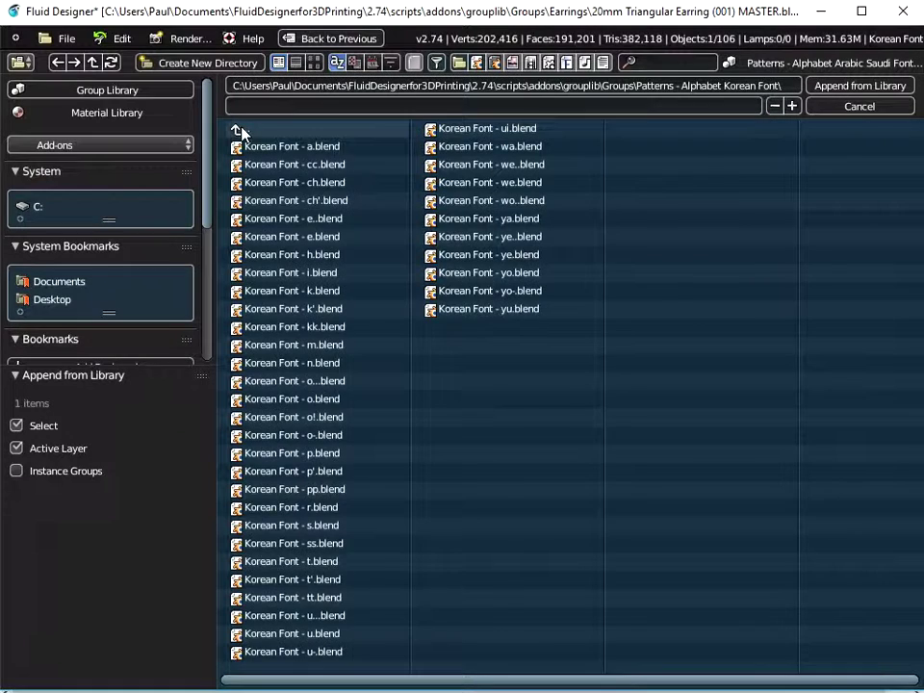
pyautogui.click(239, 132)
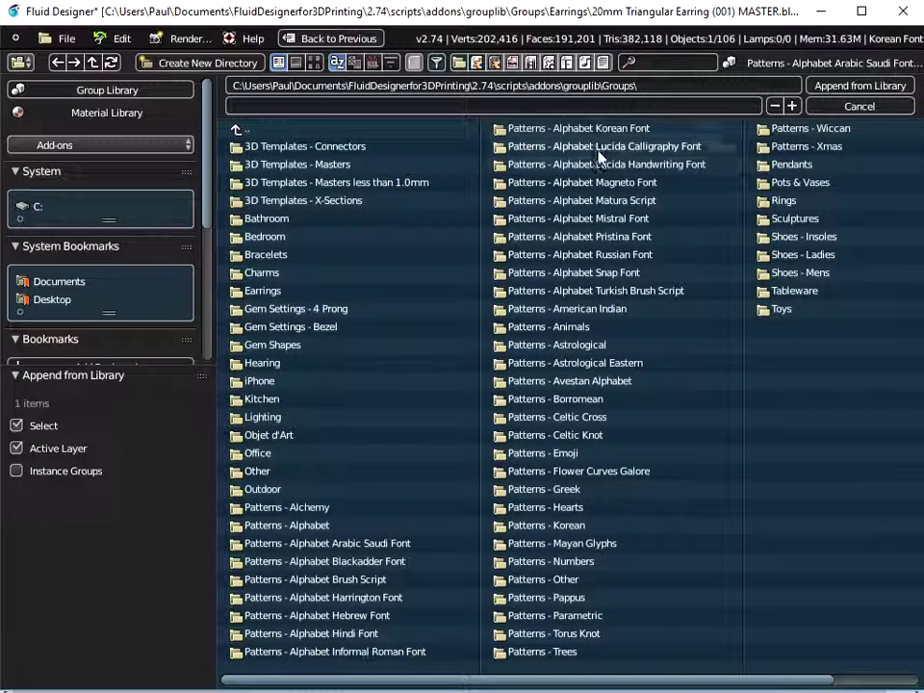
pyautogui.click(541, 255)
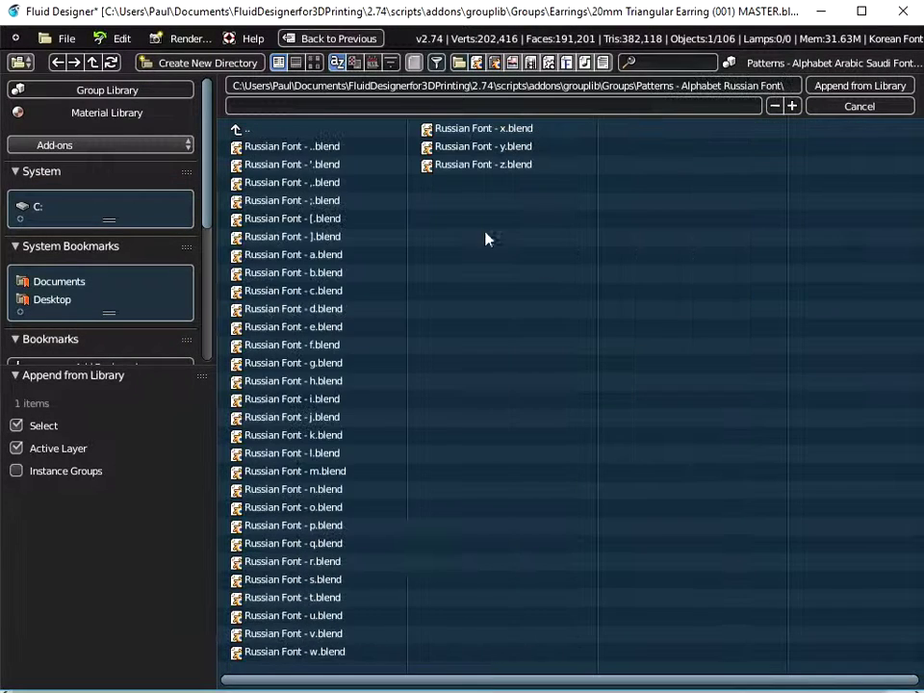
pyautogui.click(278, 256)
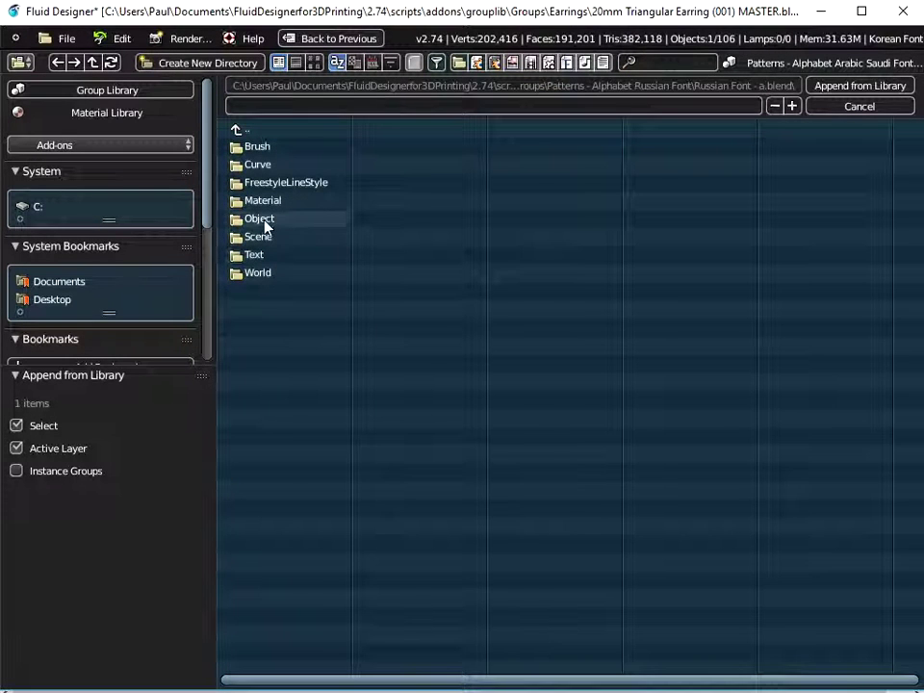
pyautogui.click(264, 219)
pyautogui.click(616, 148)
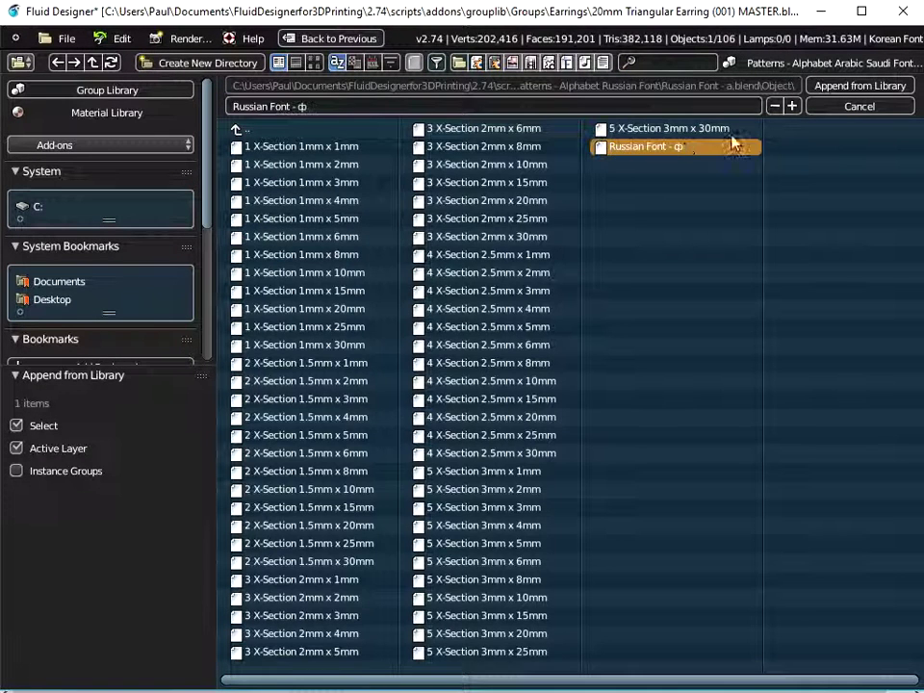
pyautogui.click(860, 87)
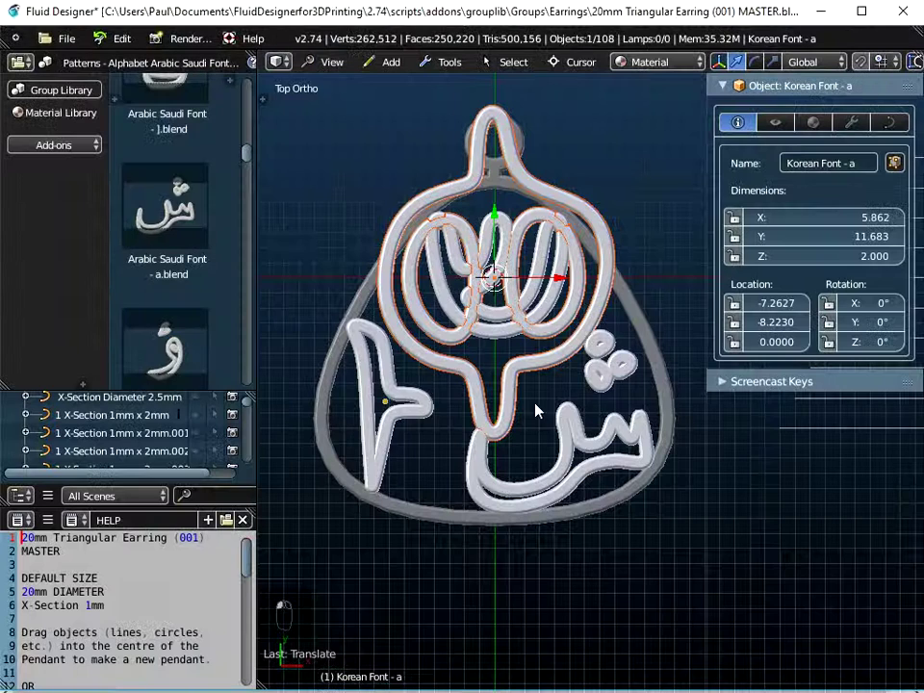
# Step: Scale the Russian letter uniformly to 0.7 and apply its scale
pyautogui.click(521, 374)
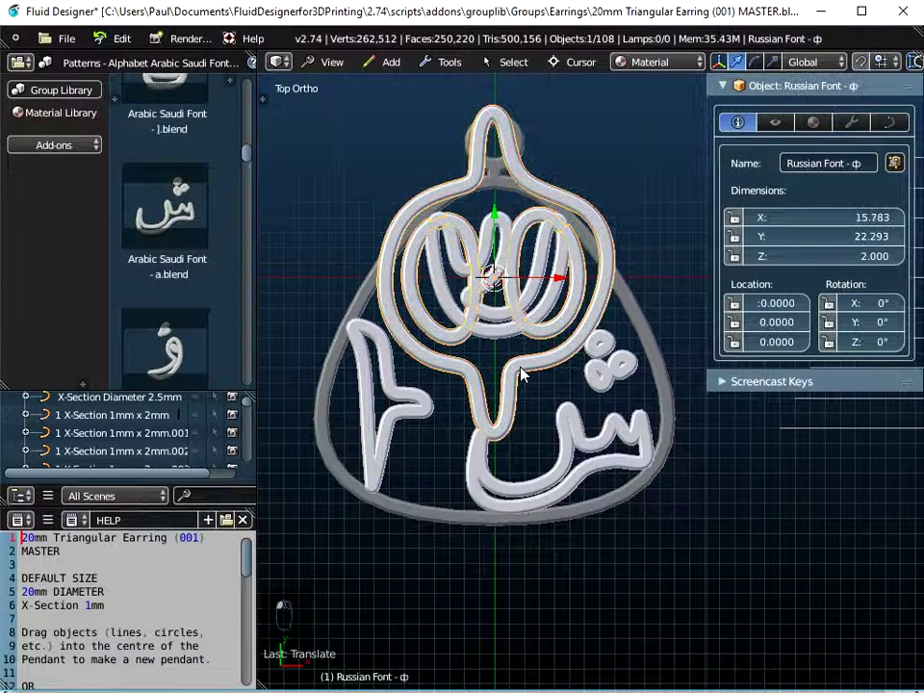
pyautogui.write('s')
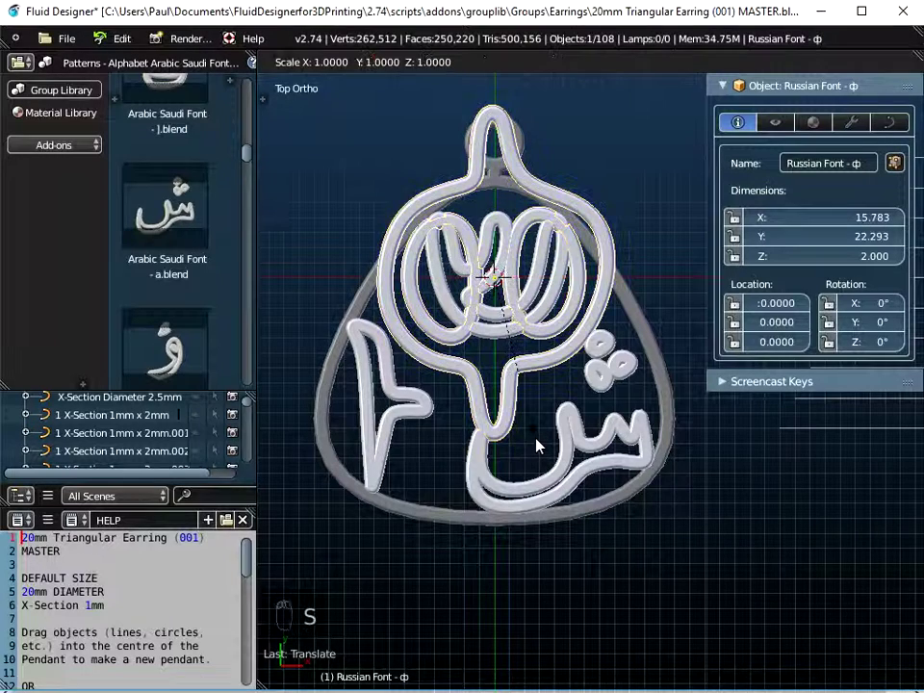
pyautogui.write('0.7')
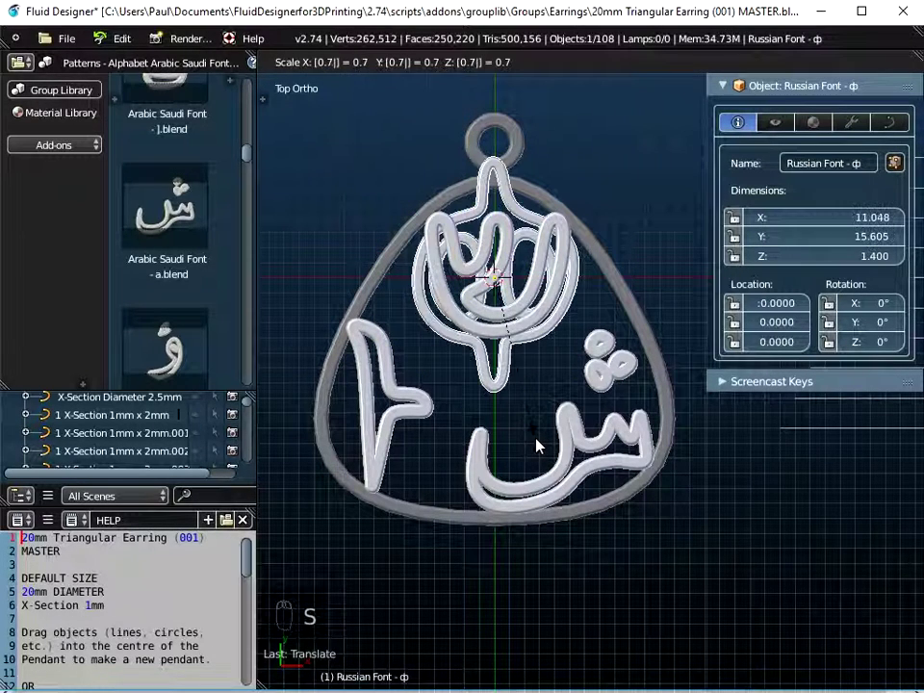
pyautogui.press('Return')
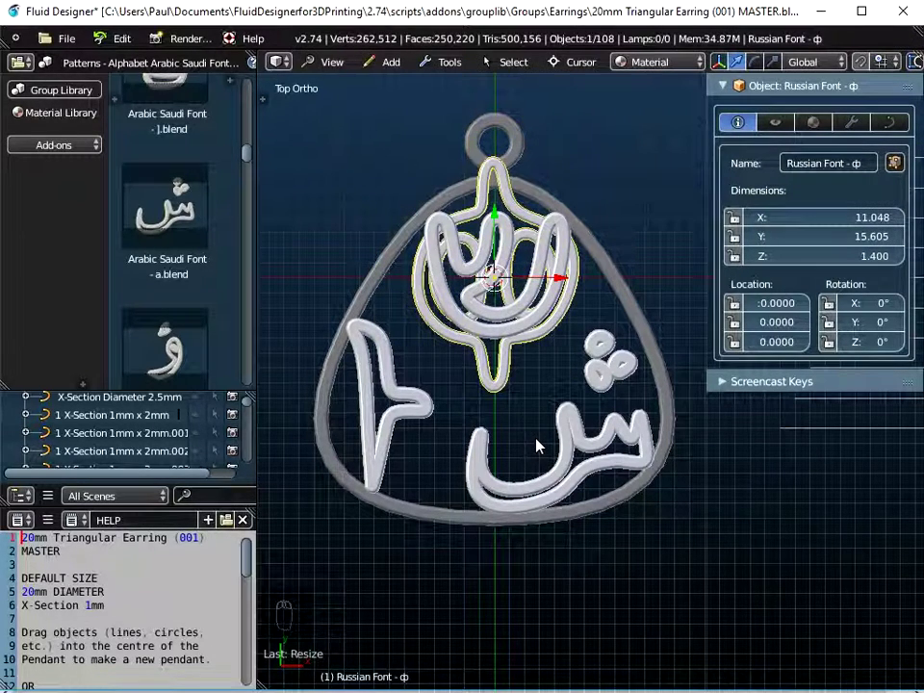
pyautogui.hotkey('ctrl', 'a')
pyautogui.click(536, 444)
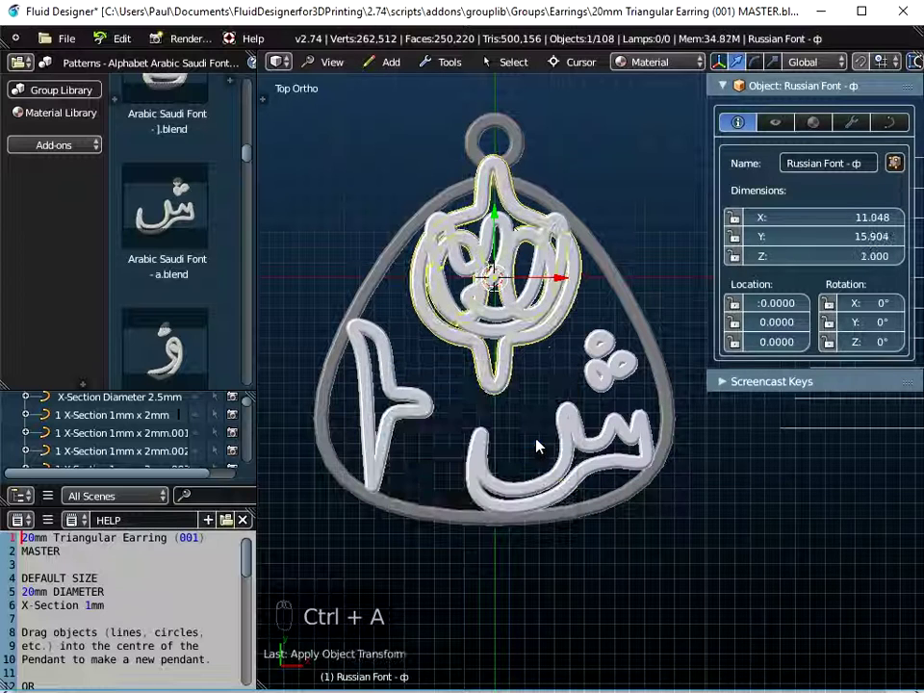
# Step: Move the Russian letter down to about Y -7.50, shrink it uniformly to about 8.5 by 11.9 mm and apply its scale
pyautogui.moveTo(493, 220); pyautogui.dragTo(520, 329)
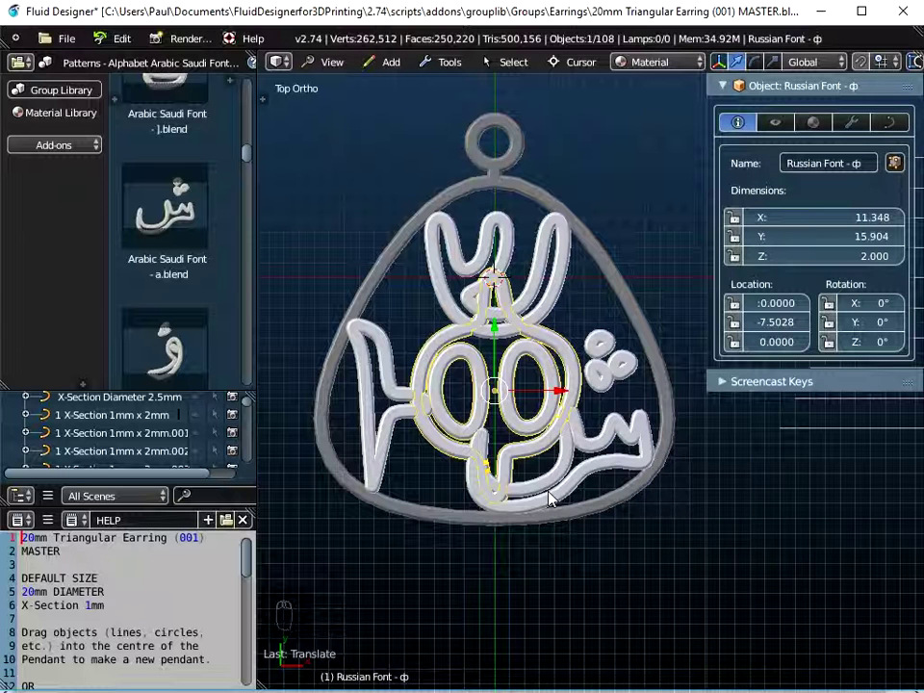
pyautogui.press('s')
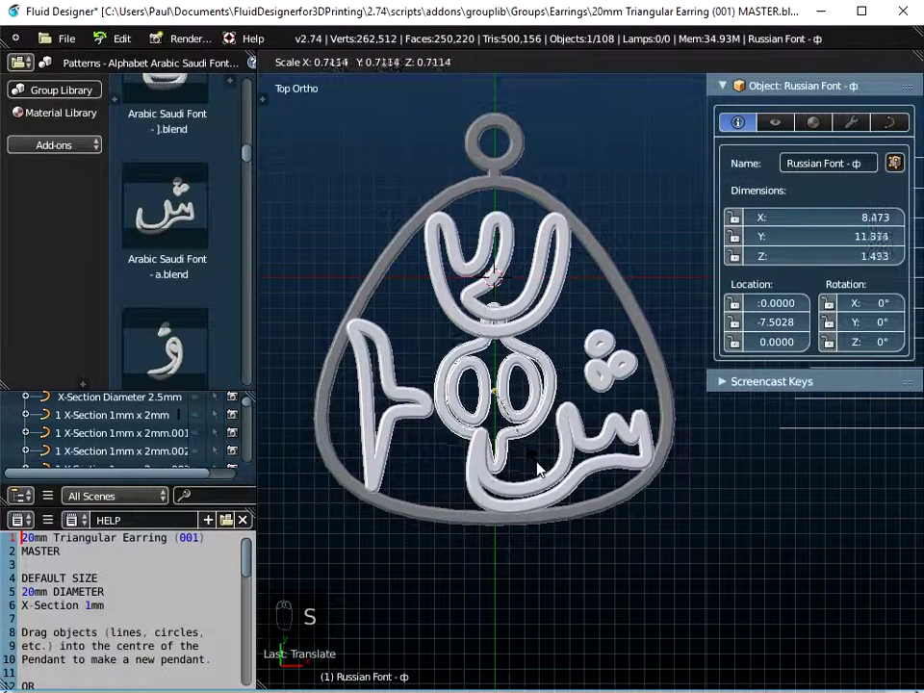
pyautogui.click(538, 470)
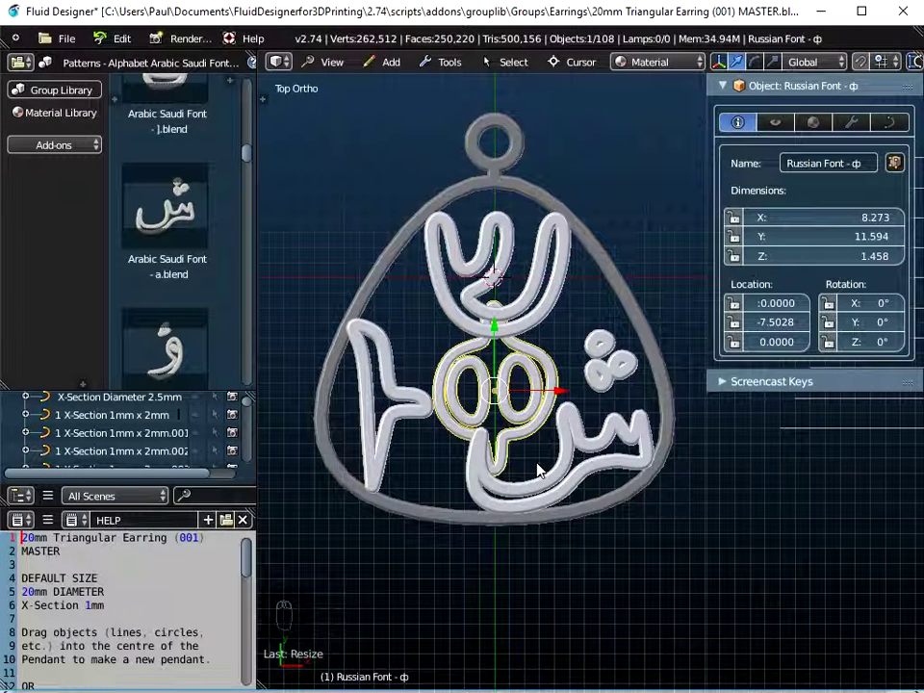
pyautogui.hotkey('ctrl', 'a')
pyautogui.click(539, 467)
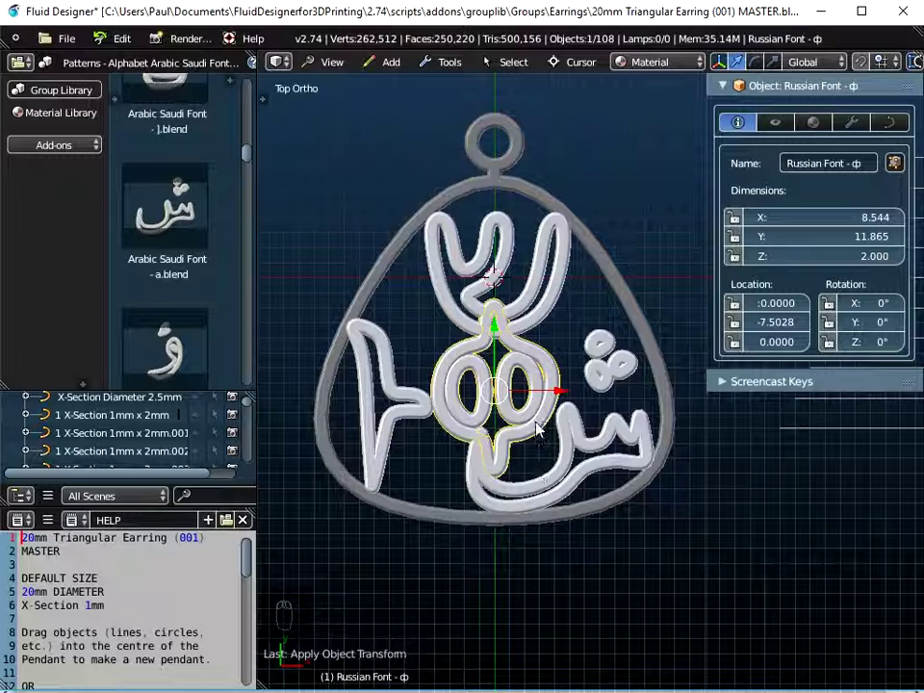
# Step: Raise the Hebrew letter to about Y 0.87 and shift the Russian letter to about X -0.50 so it meets the Korean letter
pyautogui.rightClick(547, 318)
pyautogui.scroll(2, 547, 319)
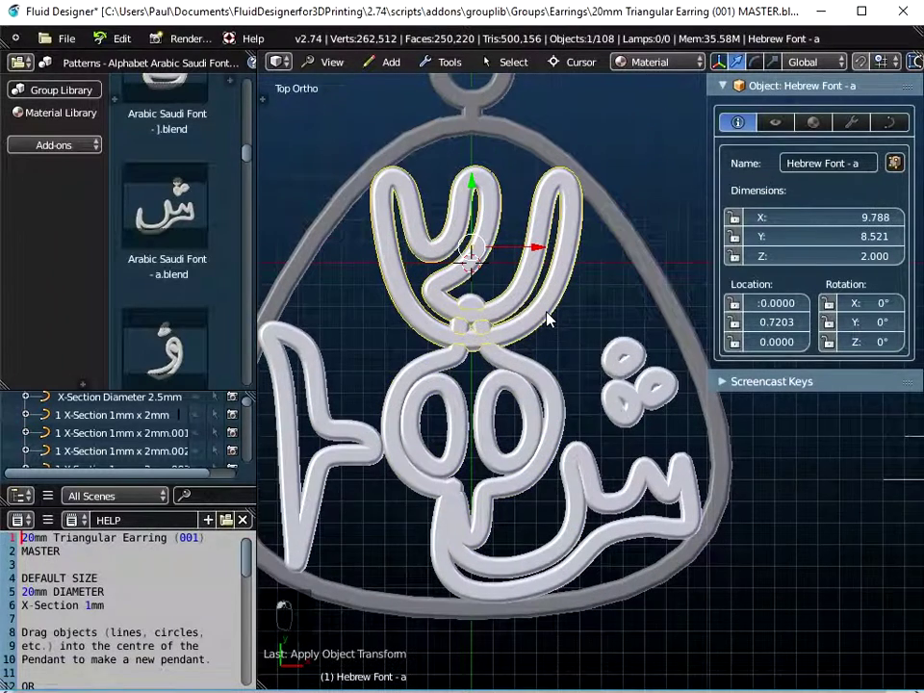
pyautogui.scroll(-1, 547, 319)
pyautogui.moveTo(485, 193); pyautogui.dragTo(484, 187)
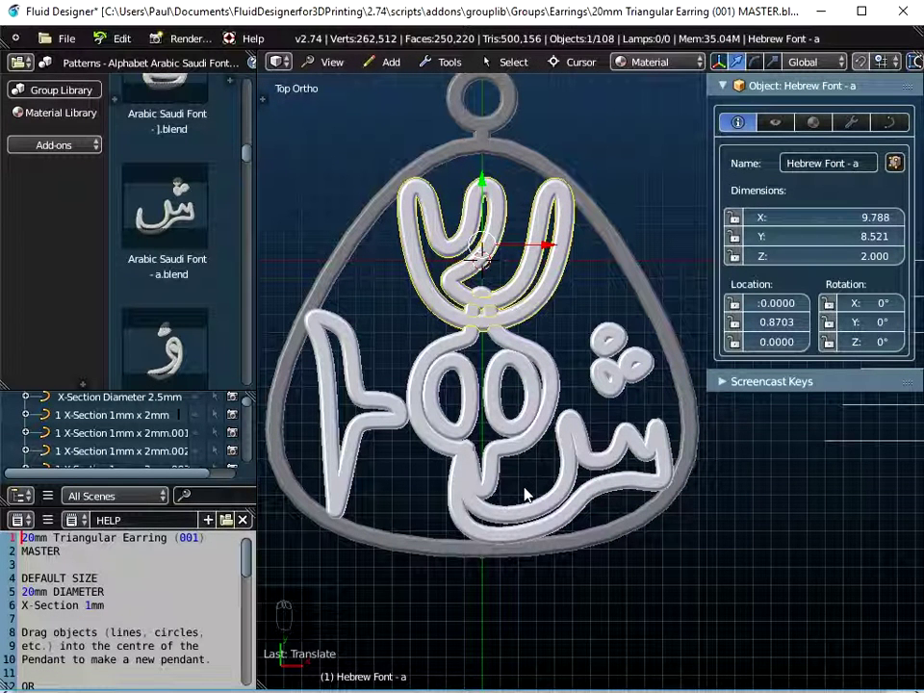
pyautogui.rightClick(414, 419)
pyautogui.moveTo(545, 399); pyautogui.dragTo(532, 392)
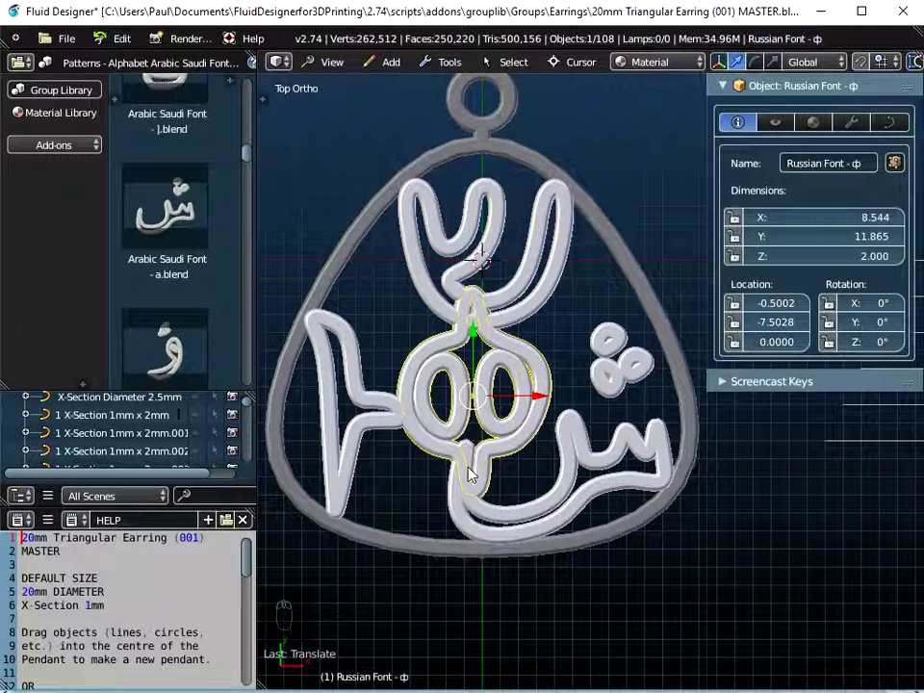
# Step: Edit the Arabic letter's curve, stretching its rightmost dot outward to the frame and raising that dot's top control point
pyautogui.rightClick(646, 378)
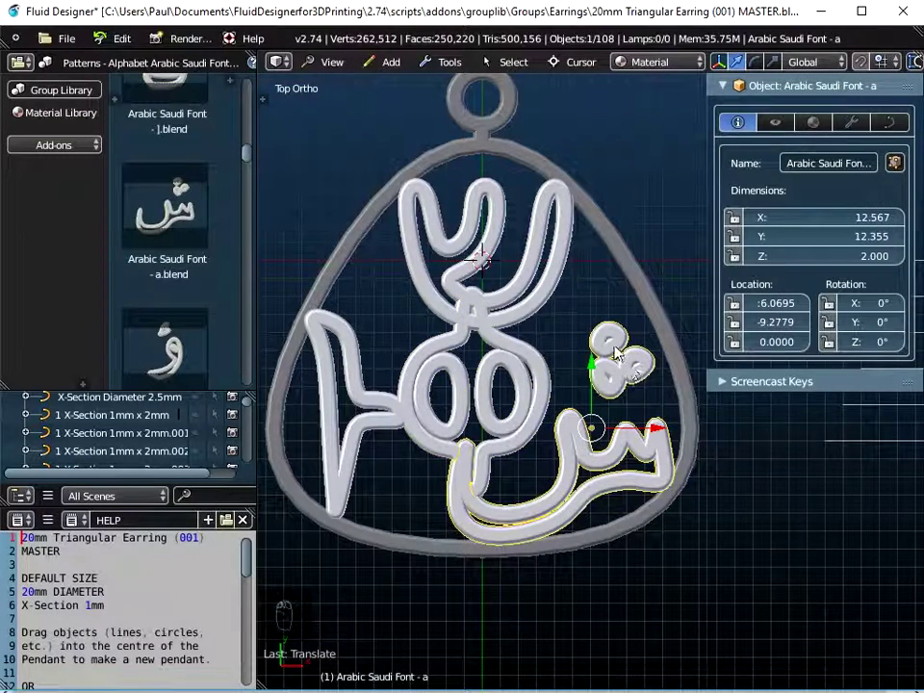
pyautogui.keyDown('shift'); pyautogui.moveTo(599, 364); pyautogui.dragTo(549, 347, button='middle'); pyautogui.keyUp('shift')
pyautogui.scroll(4, 546, 341)
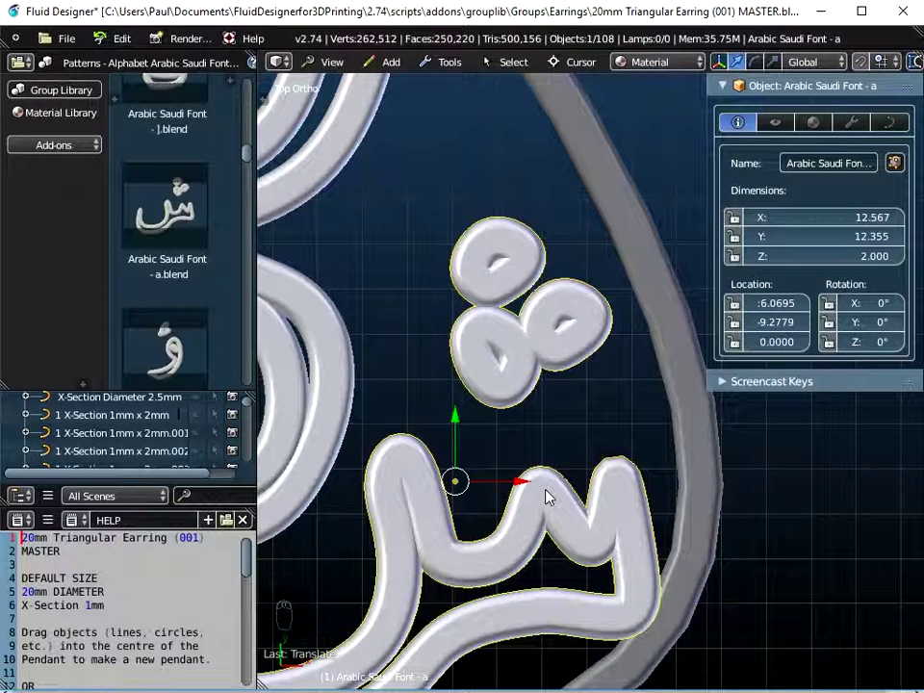
pyautogui.press('Tab')
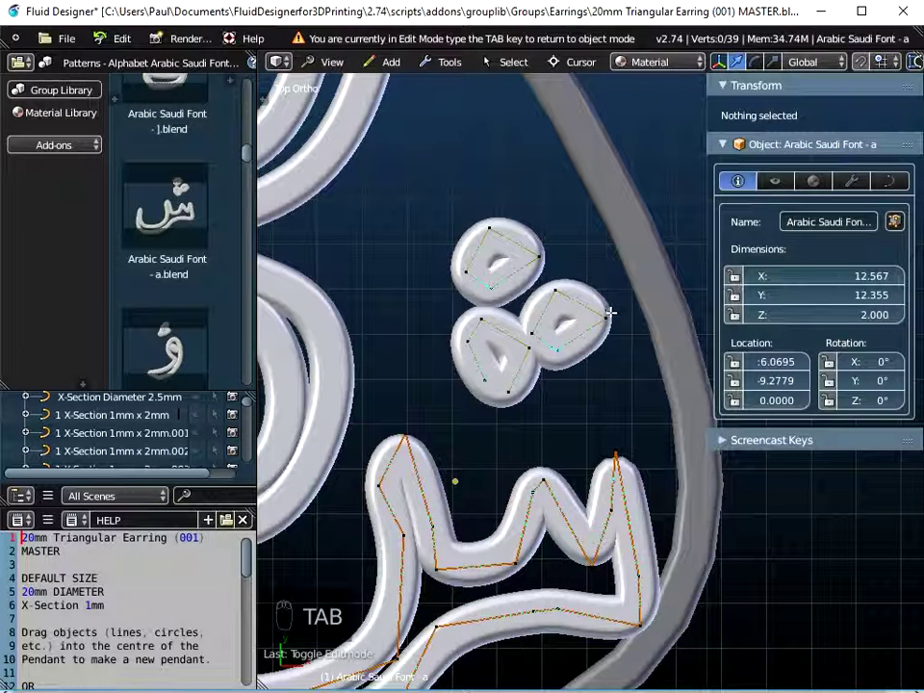
pyautogui.rightClick(607, 318)
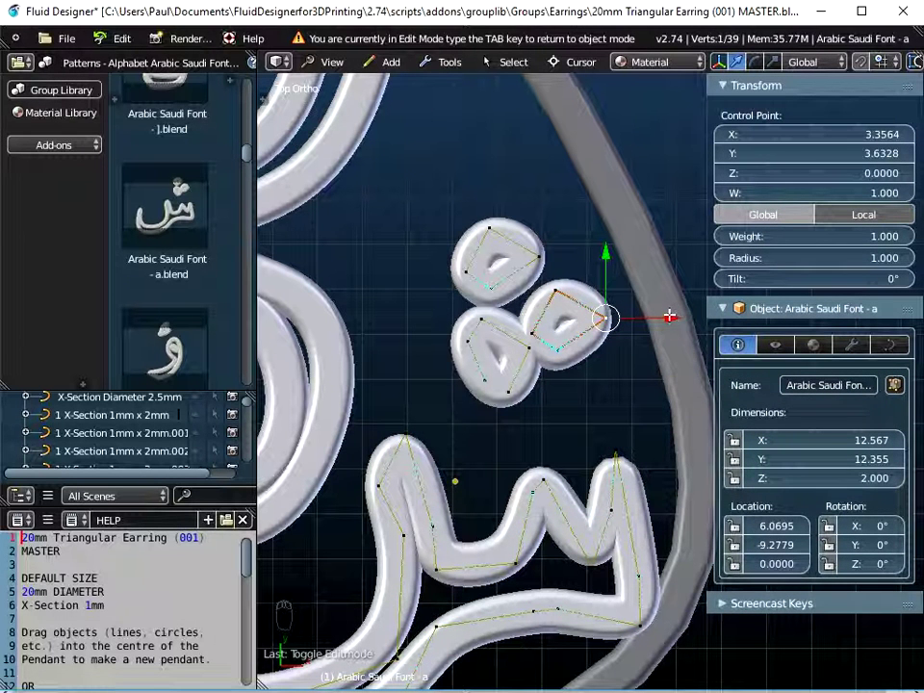
pyautogui.moveTo(670, 315); pyautogui.dragTo(718, 314)
pyautogui.rightClick(580, 289)
pyautogui.moveTo(580, 226); pyautogui.dragTo(579, 189)
# Step: Widen the Arabic letter's upper dot toward the rightmost dot by shifting its right and bottom control points, with proportional editing off for the final moves
pyautogui.rightClick(545, 232)
pyautogui.moveTo(609, 233)
pyautogui.mouseDown()
pyautogui.moveTo(639, 231)
pyautogui.moveTo(604, 232)
pyautogui.mouseUp()
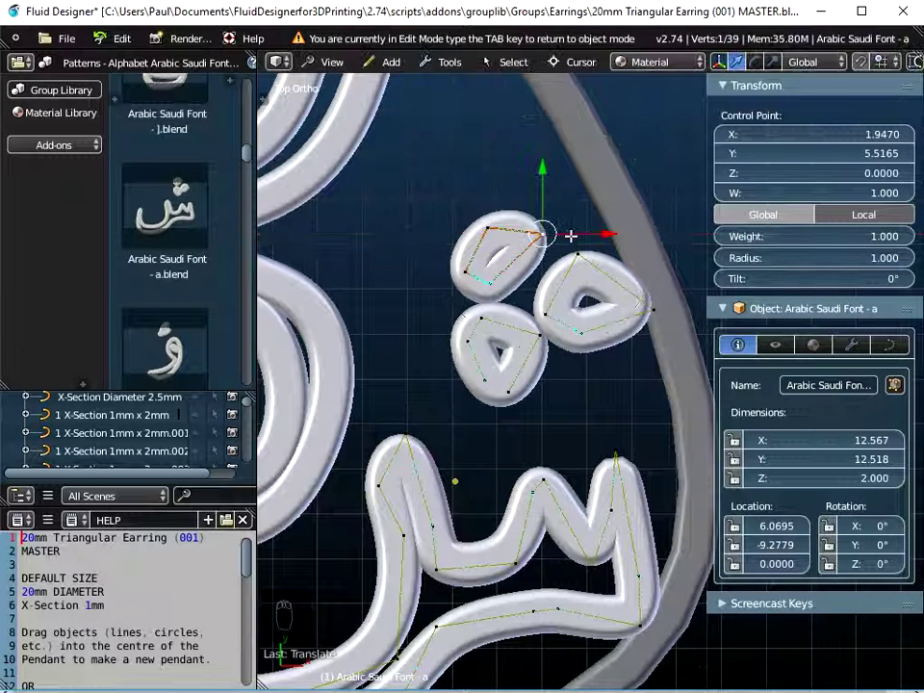
pyautogui.moveTo(607, 233)
pyautogui.mouseDown()
pyautogui.moveTo(655, 226)
pyautogui.moveTo(580, 225)
pyautogui.moveTo(594, 226)
pyautogui.mouseUp()
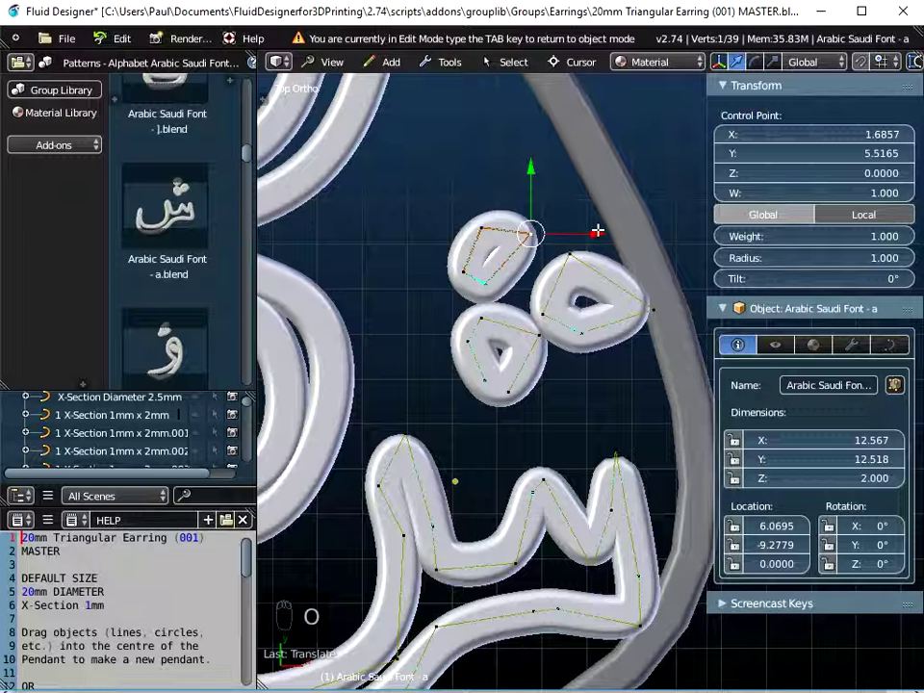
pyautogui.moveTo(595, 233); pyautogui.dragTo(615, 228)
pyautogui.rightClick(483, 280)
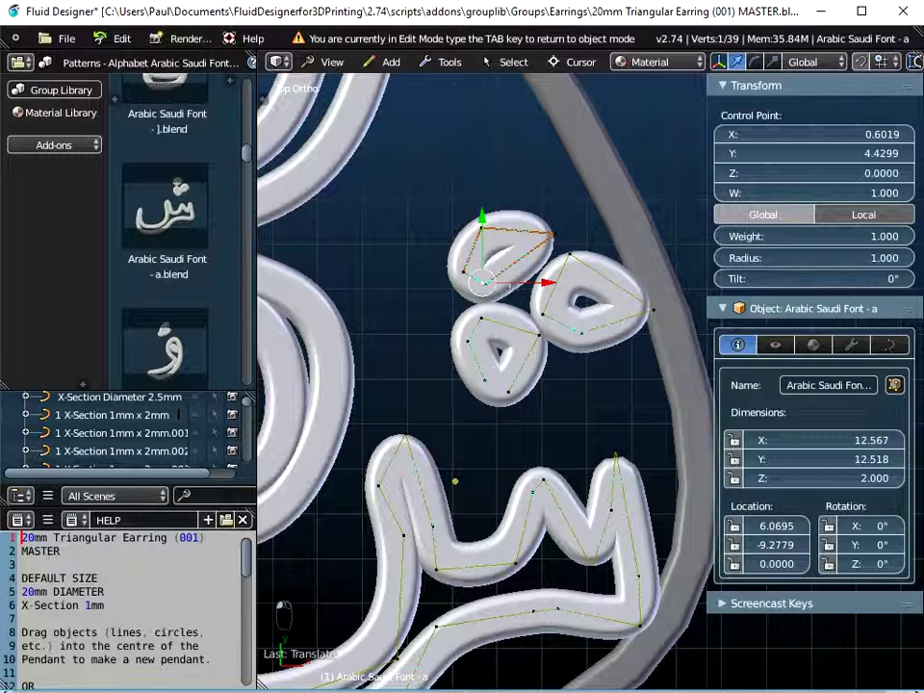
pyautogui.moveTo(550, 282); pyautogui.dragTo(597, 288)
pyautogui.rightClick(486, 281)
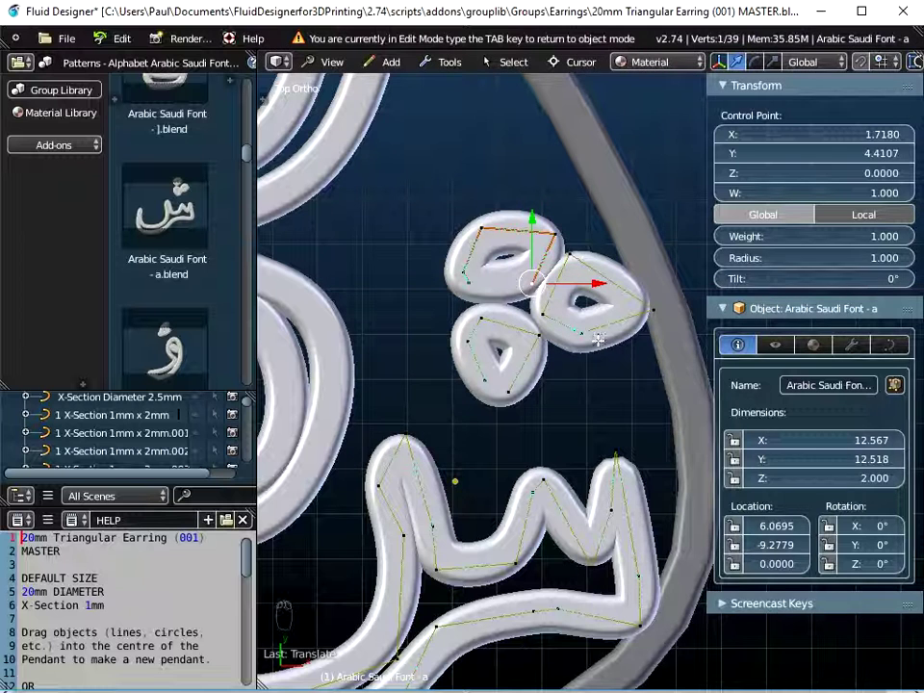
# Step: Move the rightmost dot's top control point to about X 2.91 and the lower dot's right point to about X 2.11, ending the curve editing
pyautogui.rightClick(574, 253)
pyautogui.moveTo(635, 253); pyautogui.dragTo(652, 249)
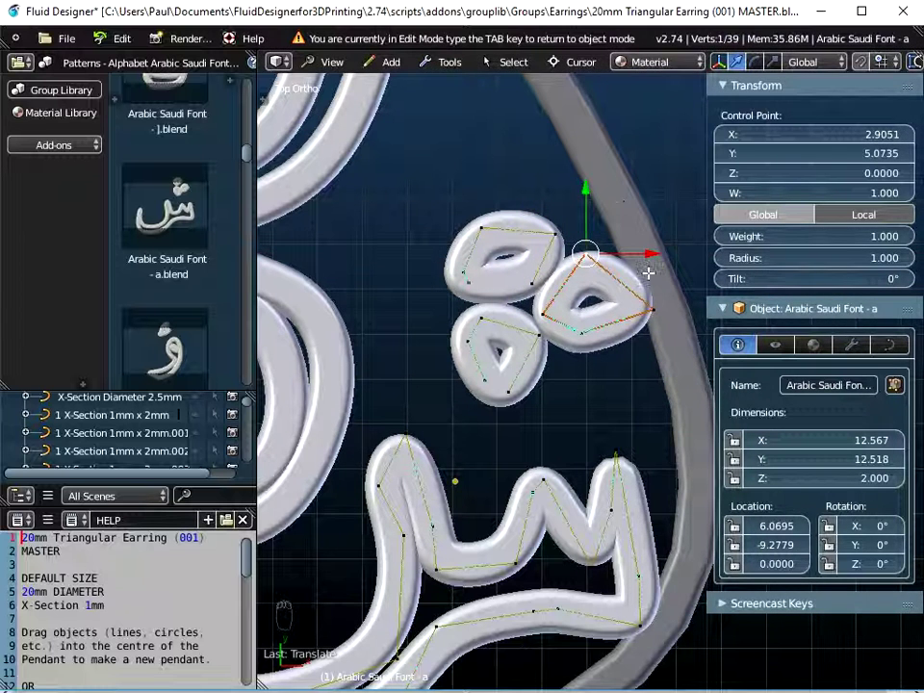
pyautogui.rightClick(539, 336)
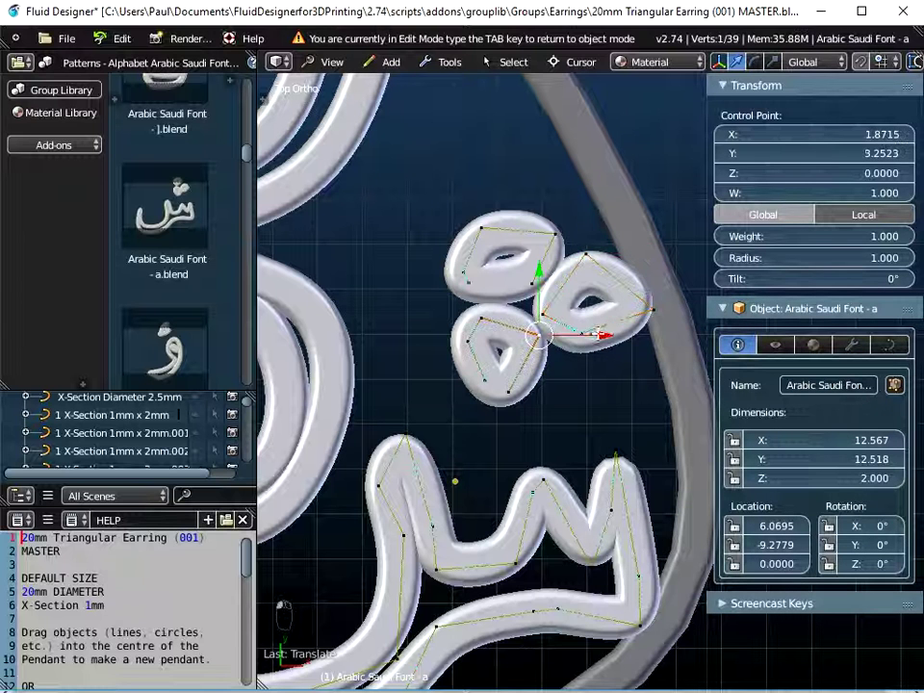
pyautogui.moveTo(607, 333); pyautogui.dragTo(618, 335)
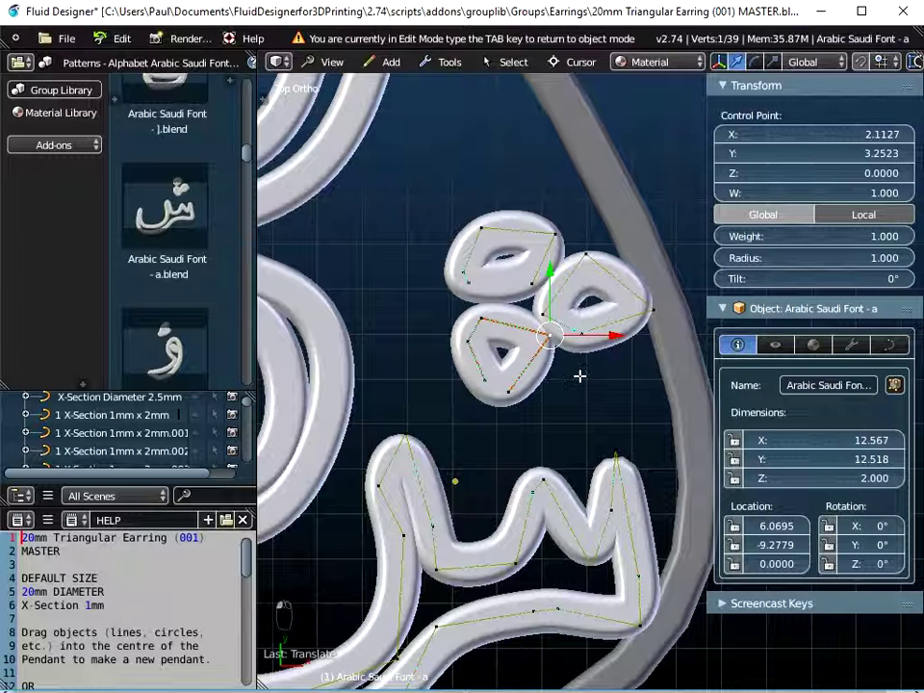
pyautogui.scroll(-4, 578, 376)
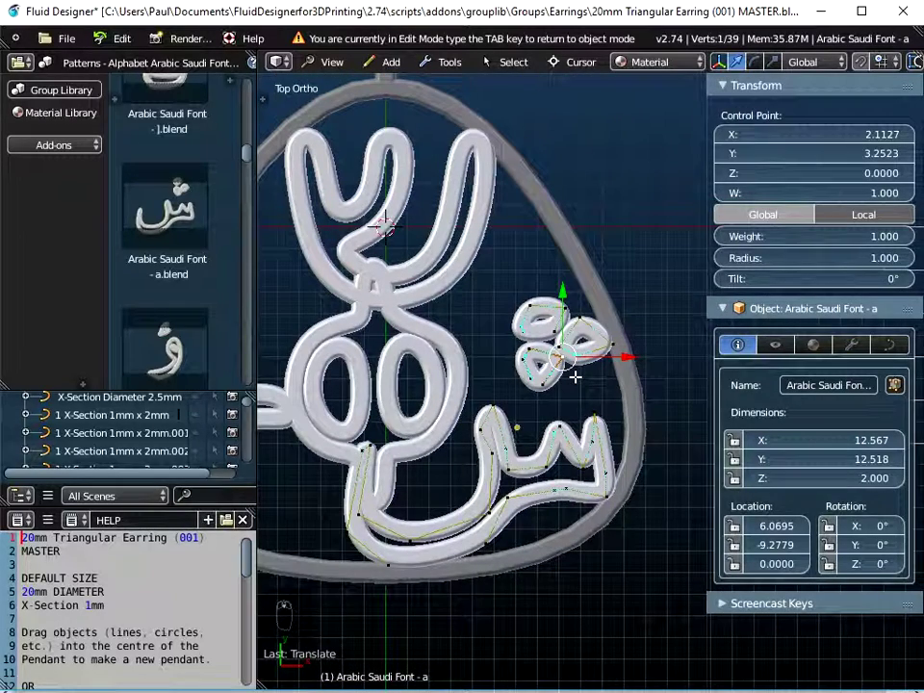
pyautogui.press('Tab')
# Step: Inspect the letters' contacts and compare their thickness with the earring frame from an angled view
pyautogui.moveTo(576, 382); pyautogui.dragTo(476, 412, button='middle')
pyautogui.rightClick(459, 410)
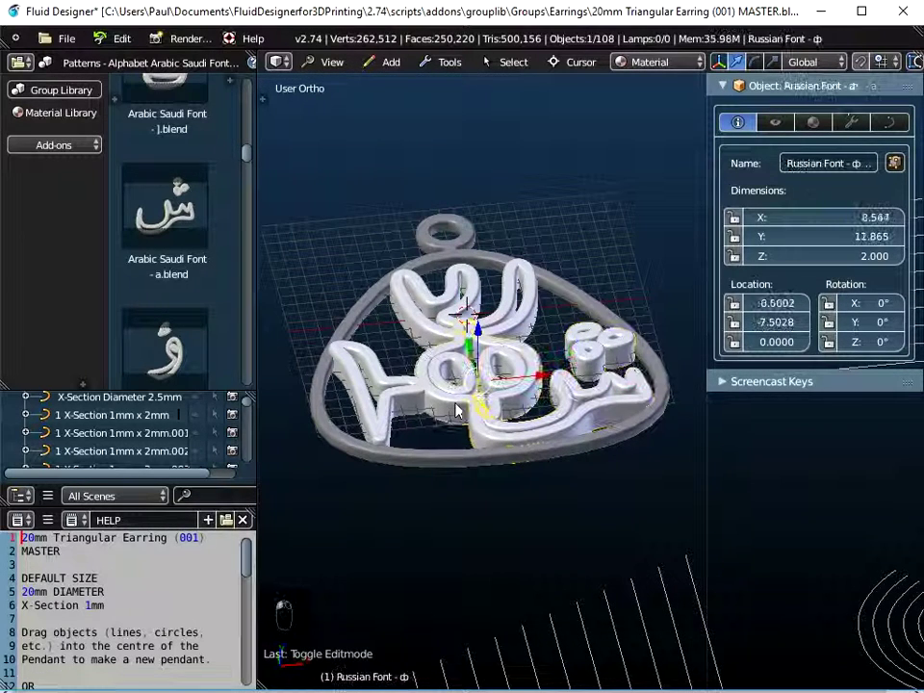
pyautogui.rightClick(430, 458)
pyautogui.click(430, 455)
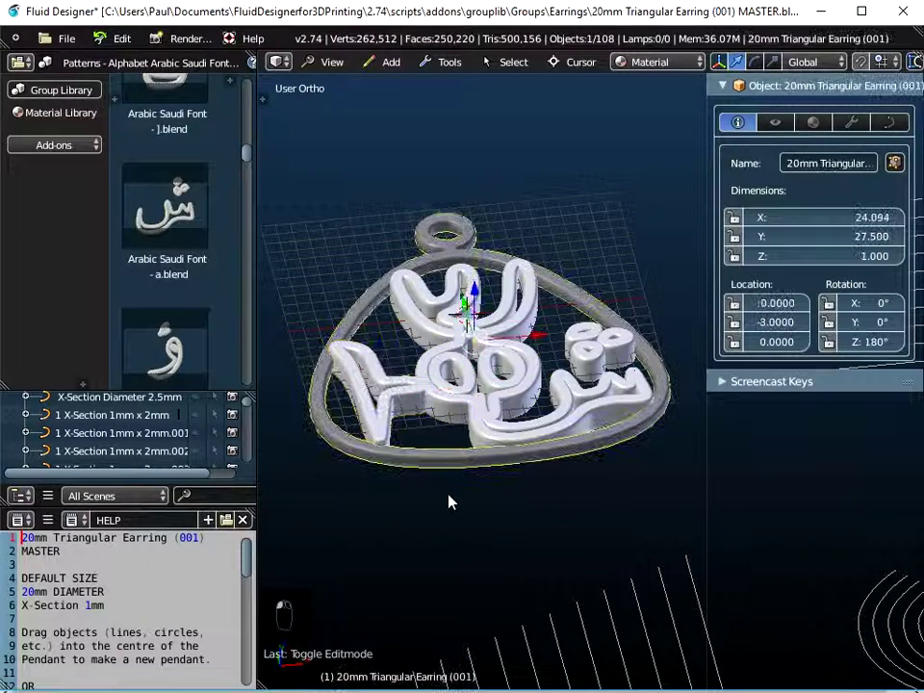
pyautogui.moveTo(449, 495); pyautogui.dragTo(449, 528, button='middle')
pyautogui.scroll(1, 449, 528)
pyautogui.scroll(-2, 448, 535)
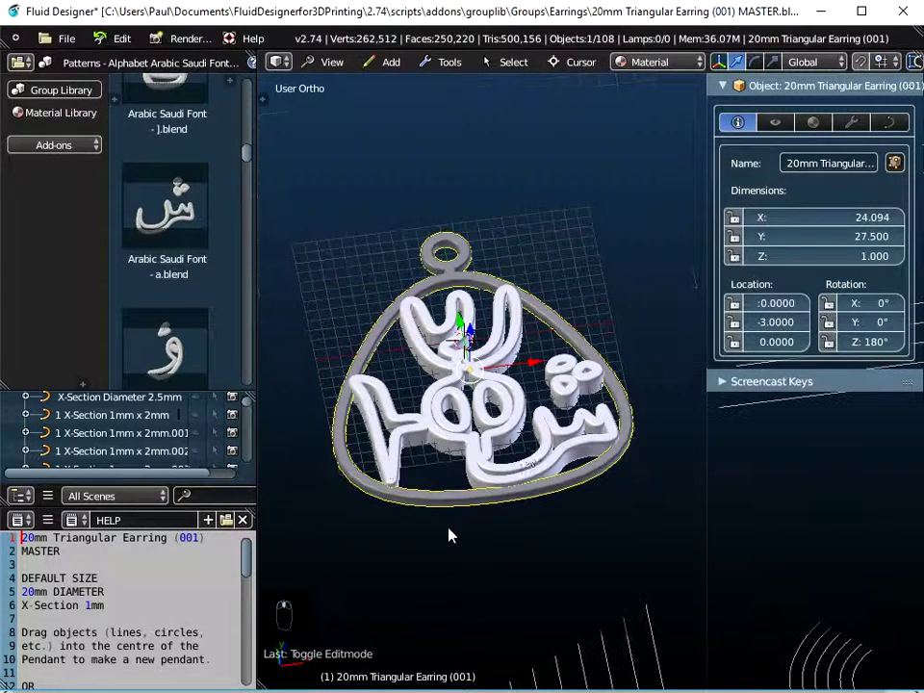
# Step: Join the Arabic, Russian, Hebrew and Korean letters into one object, with the Korean letter as the active one
pyautogui.rightClick(565, 388)
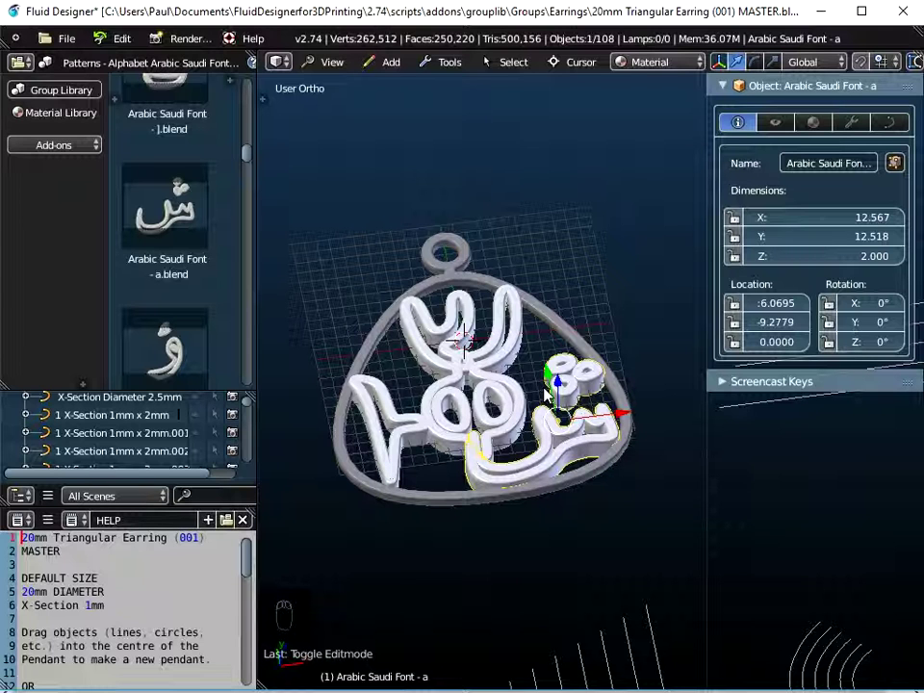
pyautogui.rightClick(493, 383)
pyautogui.keyDown('shift'); pyautogui.rightClick(506, 309); pyautogui.keyUp('shift')
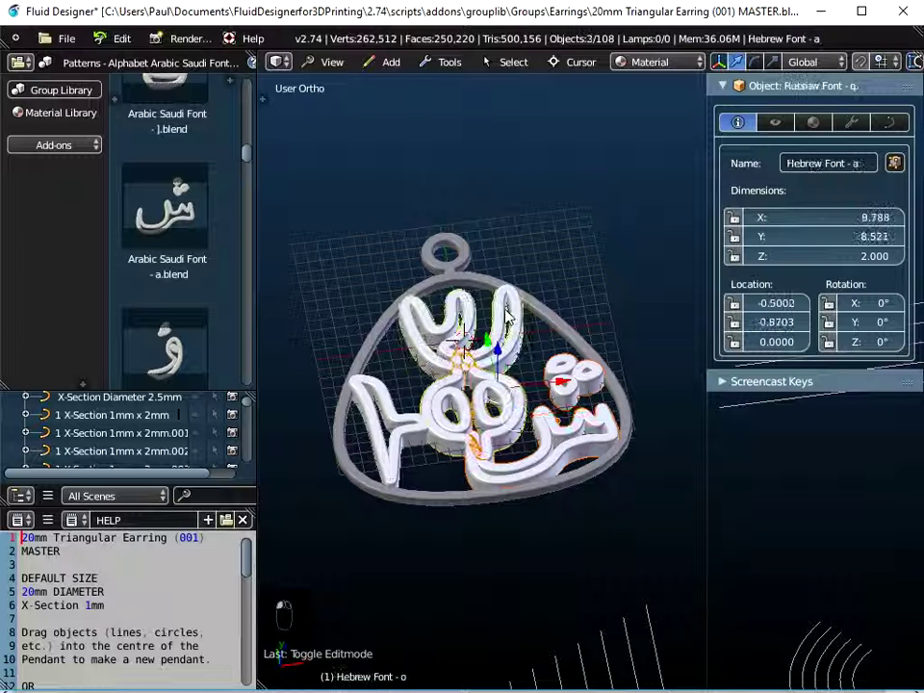
pyautogui.keyDown('shift'); pyautogui.rightClick(395, 406); pyautogui.keyUp('shift')
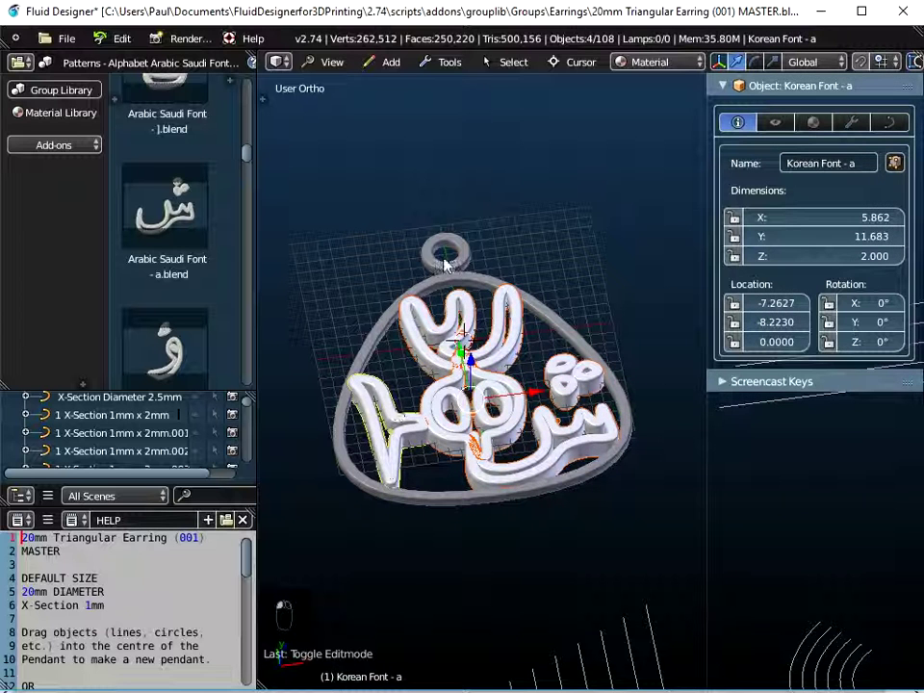
pyautogui.click(445, 62)
pyautogui.moveTo(472, 84)
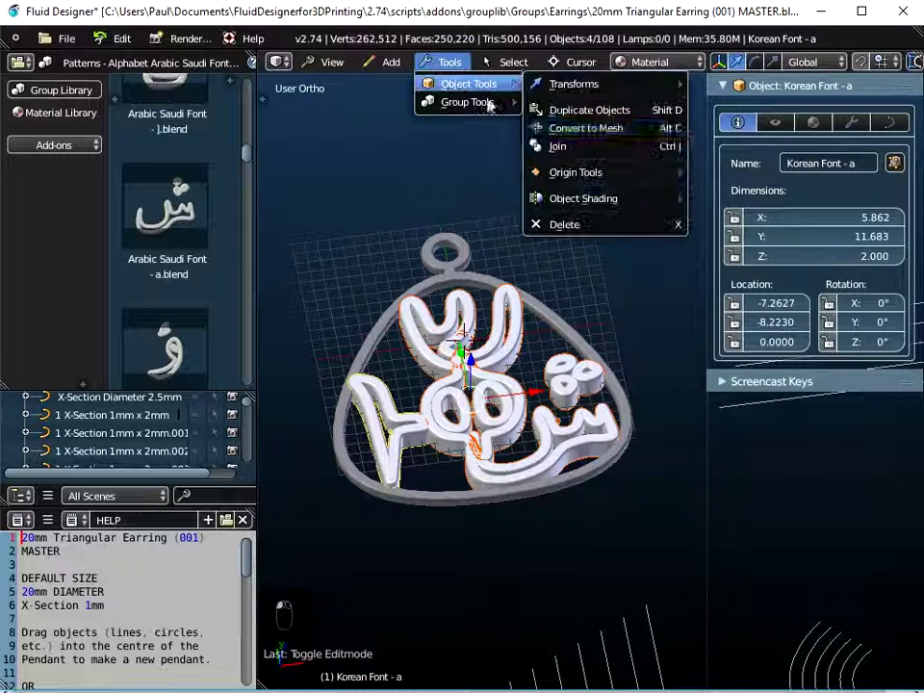
pyautogui.click(548, 147)
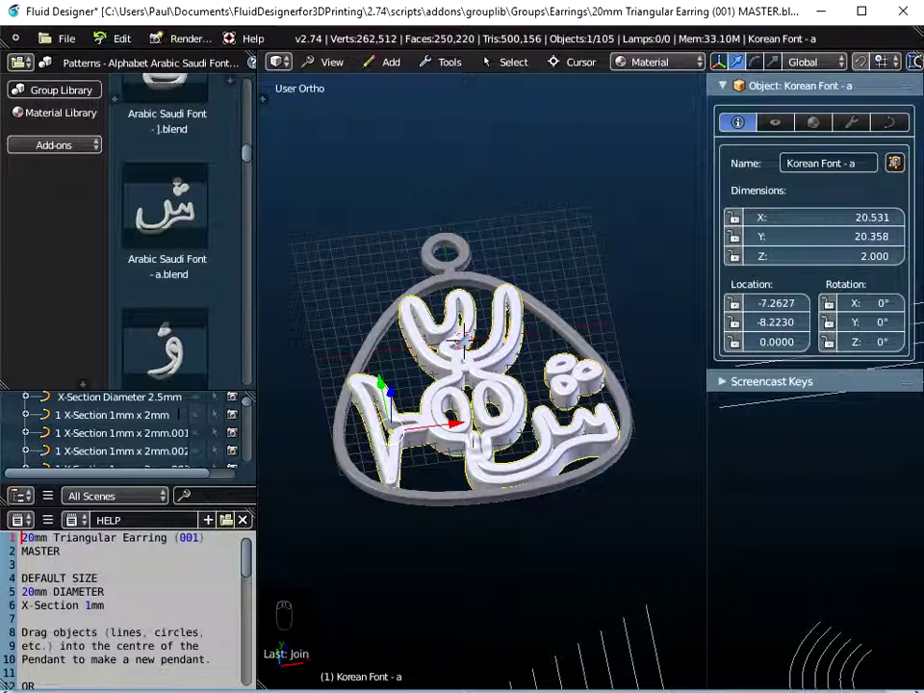
# Step: Set the joined letters' bevel object to X-Section 1.0mm x 1.0mm
pyautogui.moveTo(482, 501); pyautogui.dragTo(480, 473, button='middle')
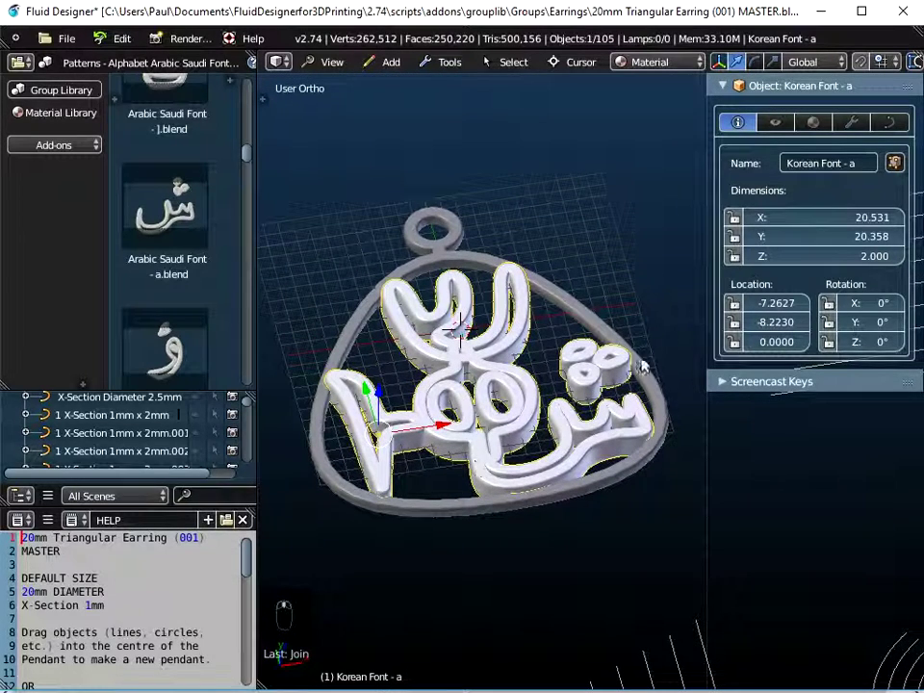
pyautogui.moveTo(712, 311); pyautogui.dragTo(658, 304)
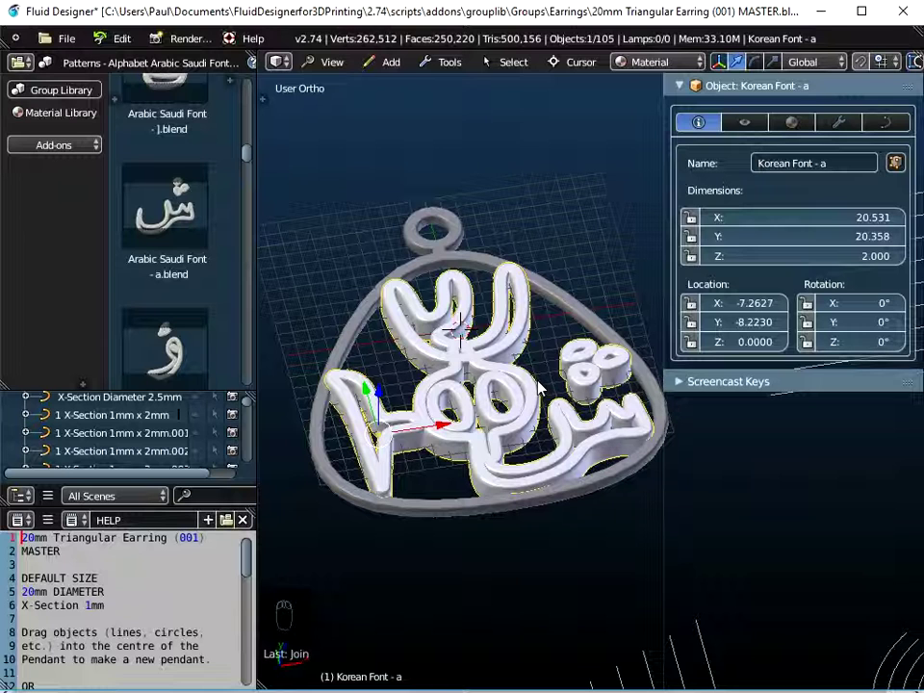
pyautogui.click(886, 124)
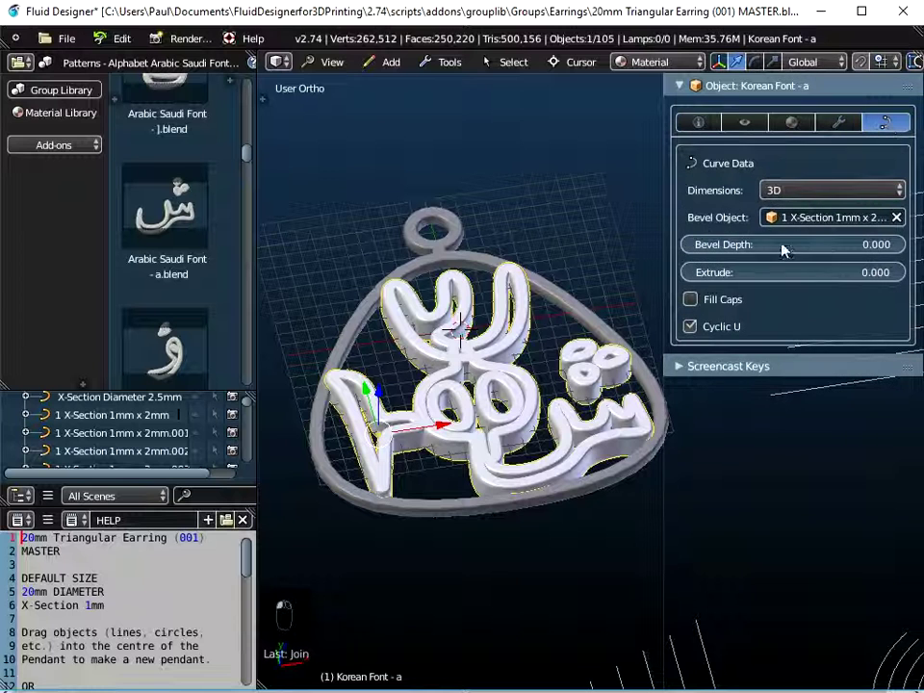
pyautogui.moveTo(663, 237); pyautogui.dragTo(583, 236)
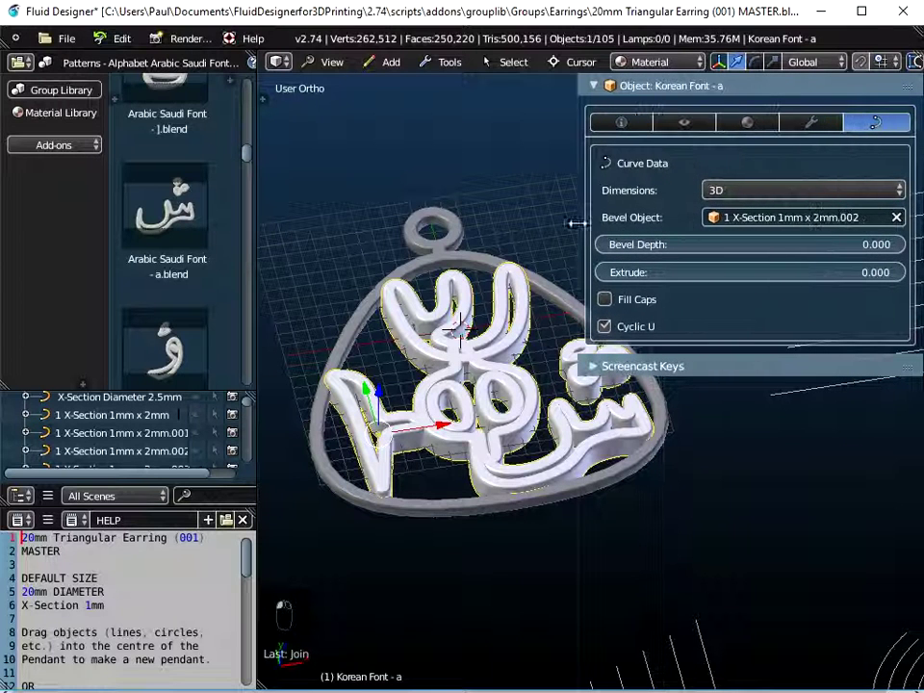
pyautogui.click(776, 218)
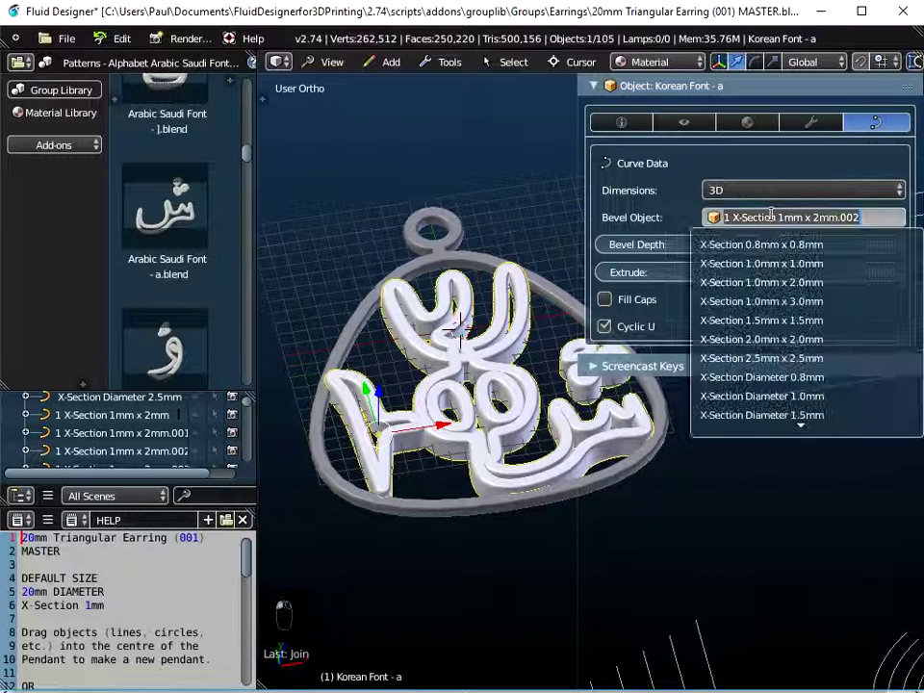
pyautogui.click(768, 263)
pyautogui.moveTo(408, 551); pyautogui.dragTo(439, 549, button='middle')
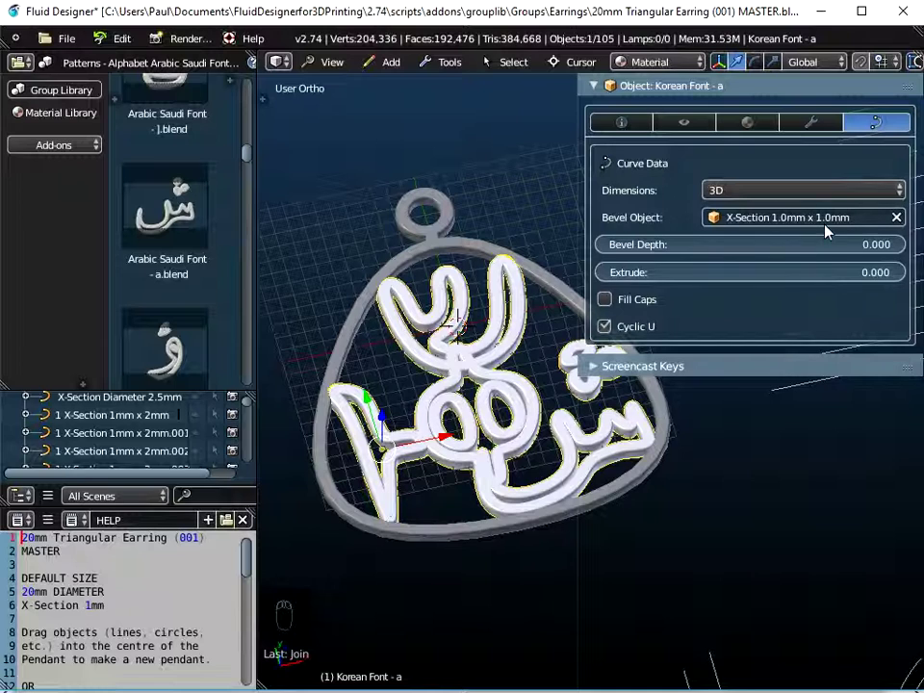
pyautogui.moveTo(419, 448)
pyautogui.mouseDown(button='middle')
pyautogui.moveTo(423, 419)
pyautogui.moveTo(418, 438)
pyautogui.mouseUp(button='middle')
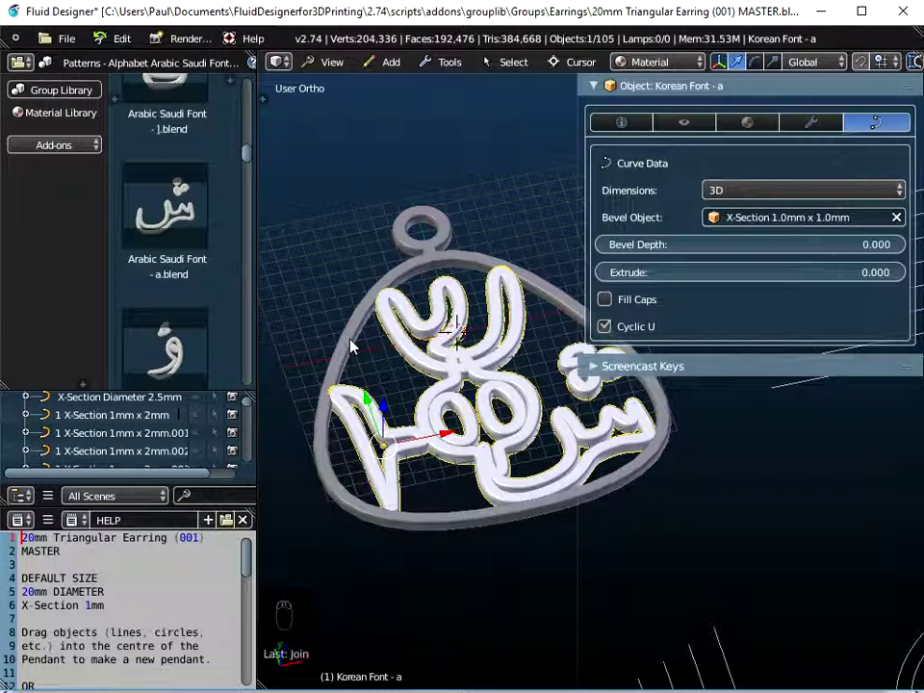
# Step: Join the combined letters to the triangular earring frame as one object, with the frame as the active object
pyautogui.keyDown('shift'); pyautogui.rightClick(351, 345); pyautogui.keyUp('shift')
pyautogui.click(450, 61)
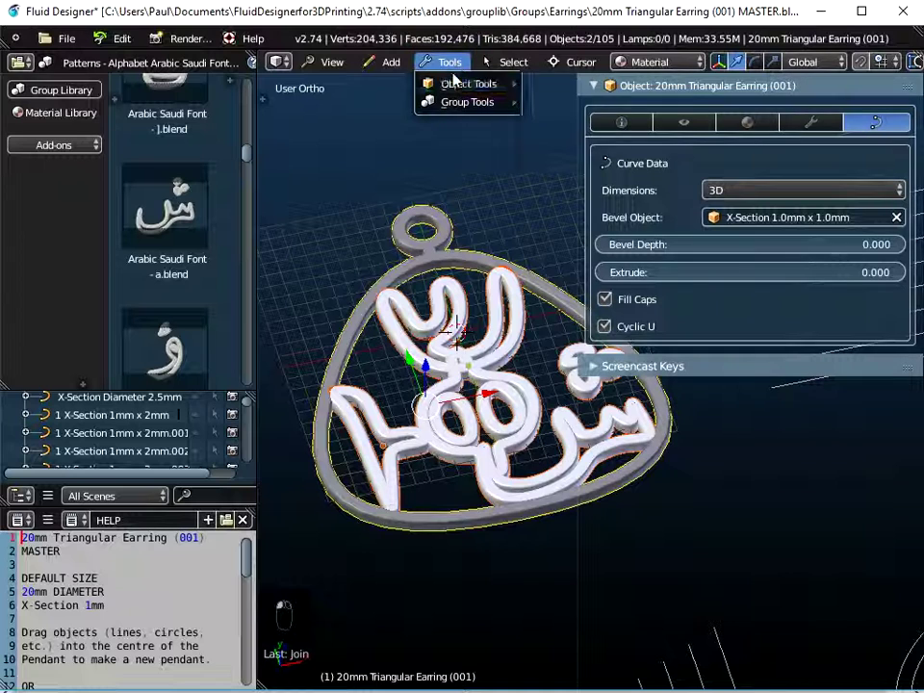
pyautogui.moveTo(467, 84)
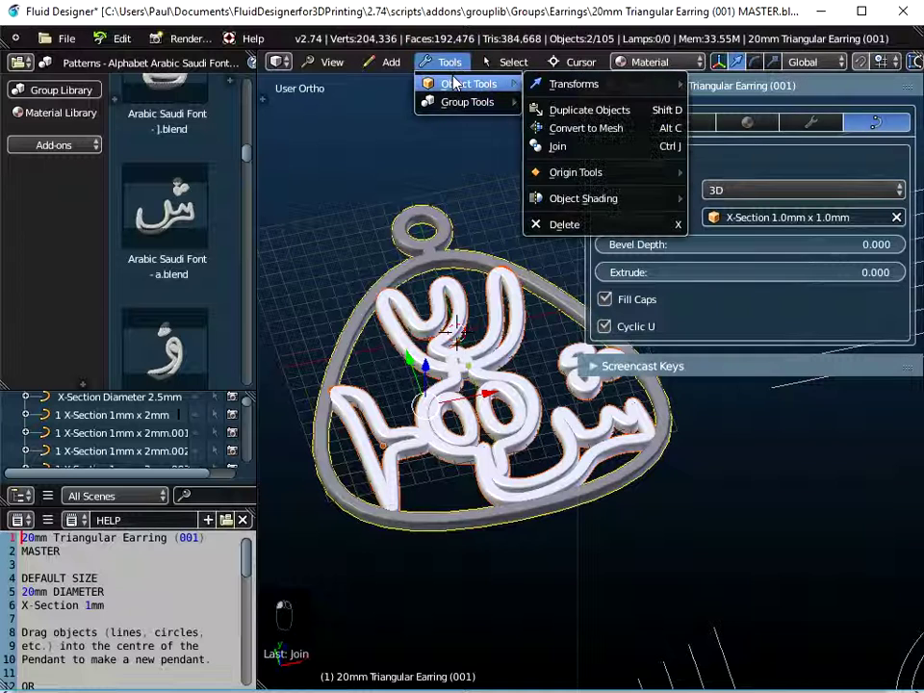
pyautogui.click(558, 148)
pyautogui.moveTo(440, 433); pyautogui.dragTo(577, 441, button='middle')
pyautogui.moveTo(577, 441); pyautogui.dragTo(671, 440)
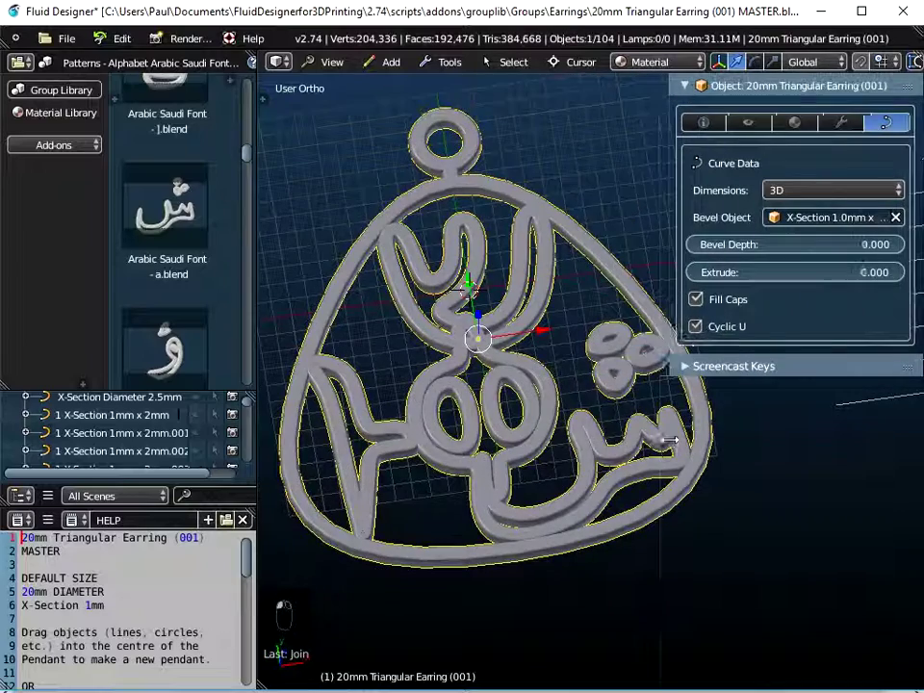
pyautogui.scroll(-1, 584, 462)
pyautogui.moveTo(585, 462); pyautogui.dragTo(583, 525, button='middle')
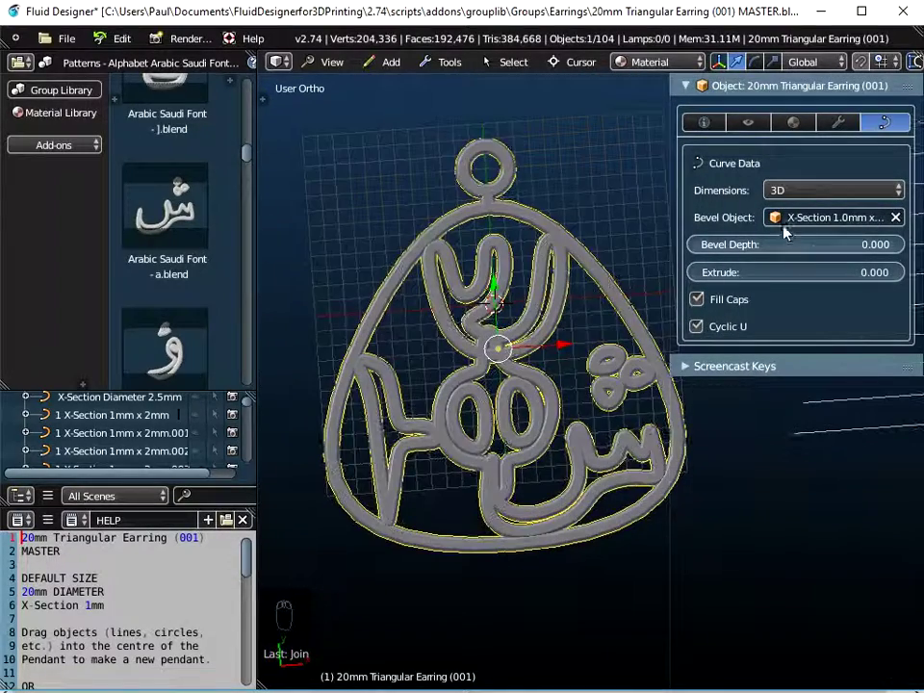
# Step: Try X-Section 1.0mm x 2.0mm and X-Section 1.0mm x 3.0mm as the joined earring's bevel object, comparing the thickness
pyautogui.moveTo(665, 212); pyautogui.dragTo(635, 214)
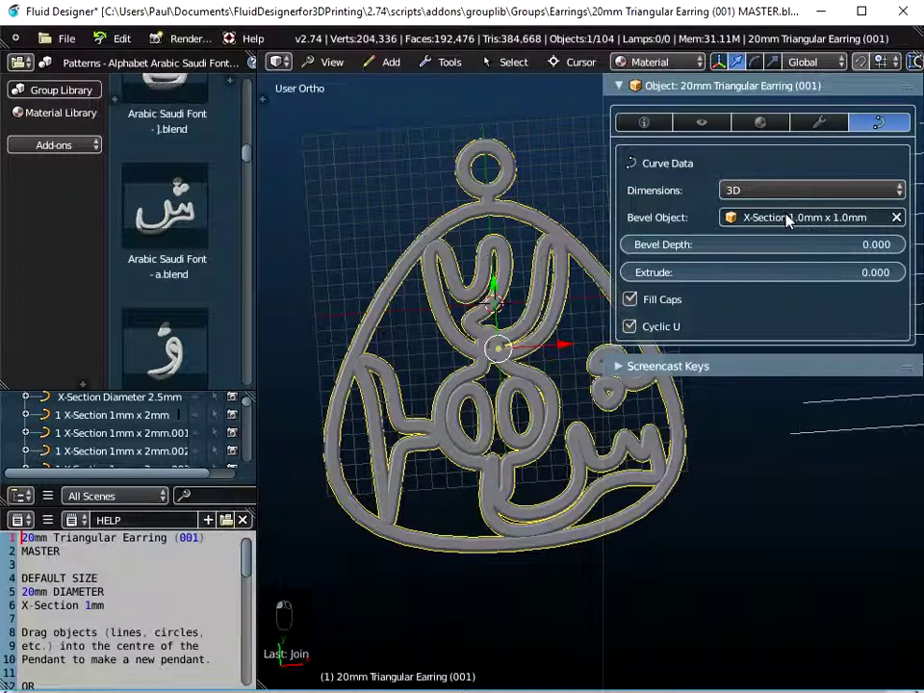
pyautogui.moveTo(478, 419); pyautogui.dragTo(502, 309, button='middle')
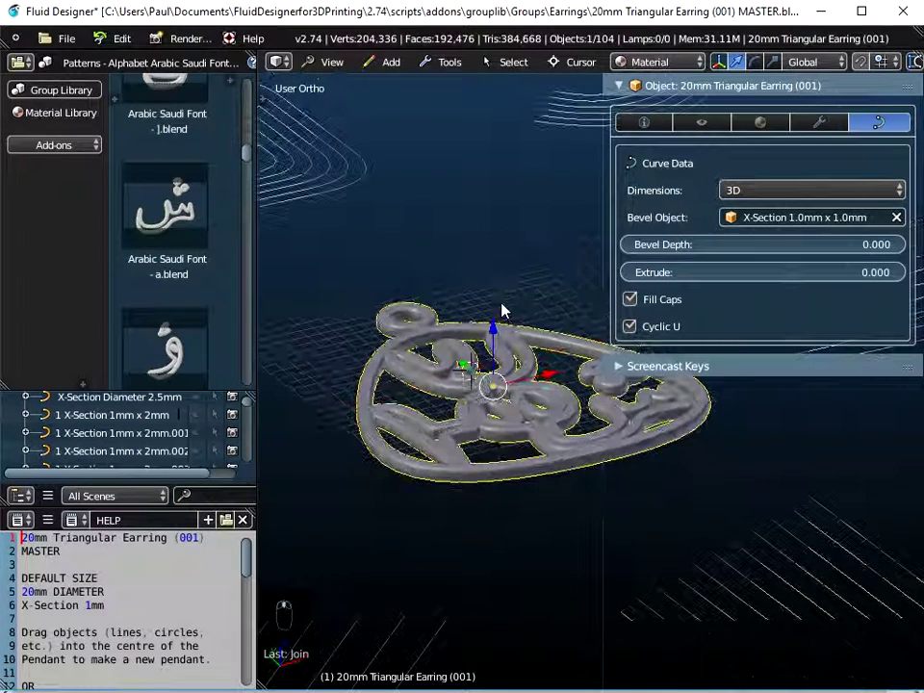
pyautogui.click(774, 217)
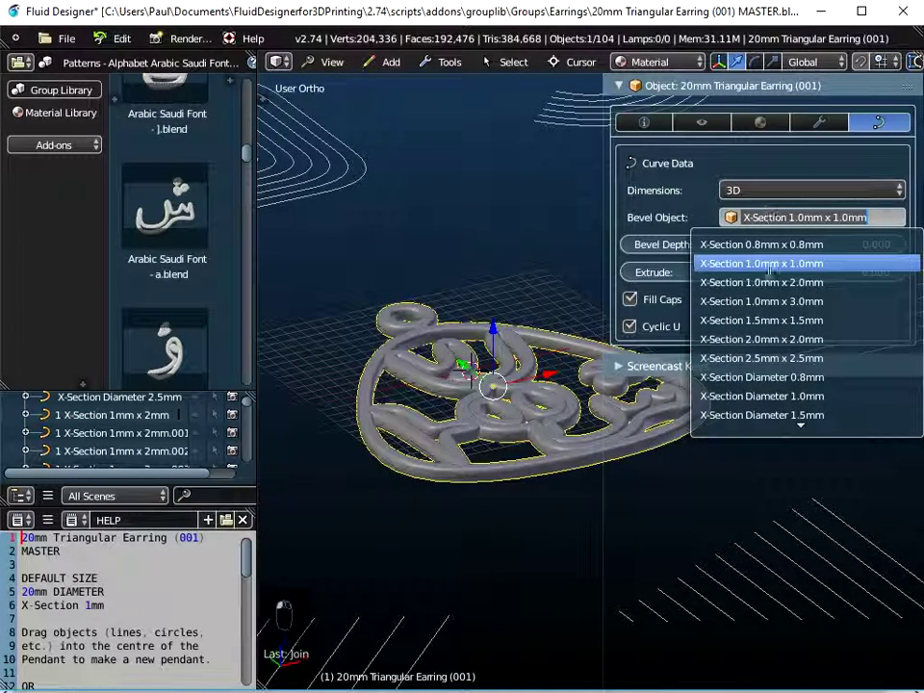
pyautogui.click(767, 283)
pyautogui.click(729, 217)
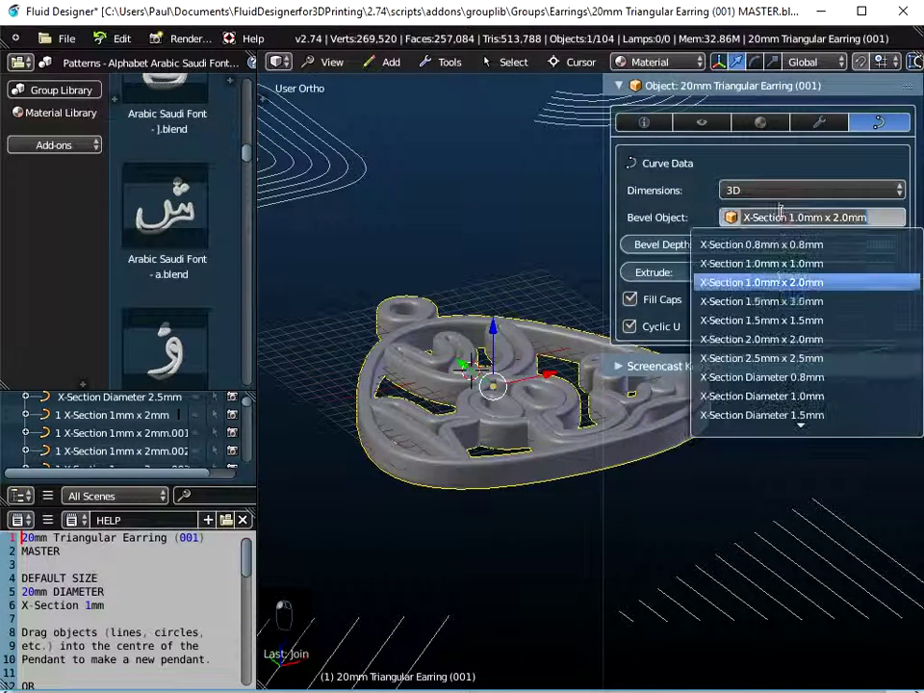
pyautogui.click(780, 301)
pyautogui.moveTo(471, 489); pyautogui.dragTo(424, 601, button='middle')
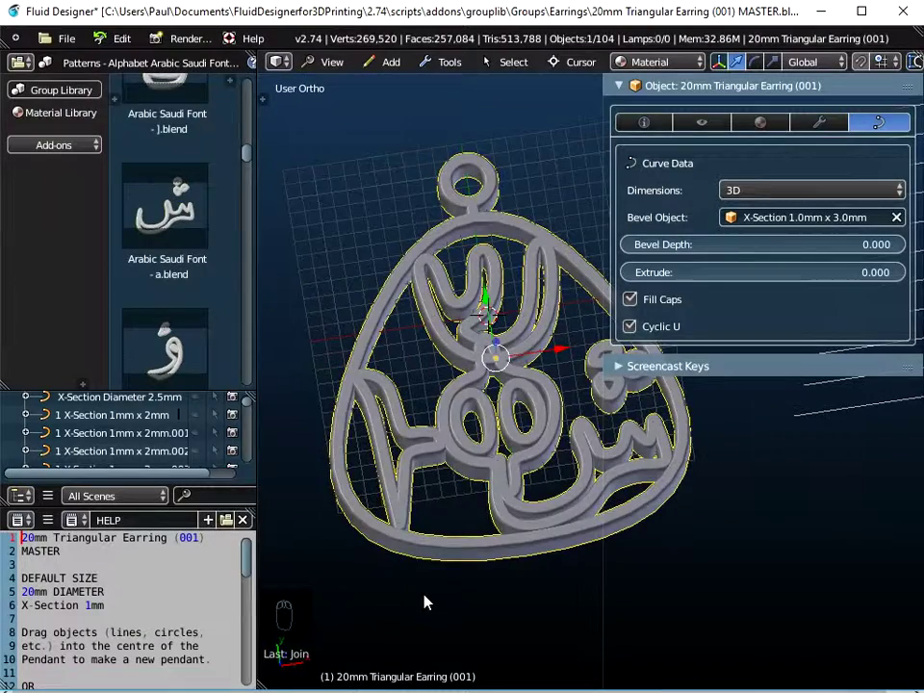
pyautogui.moveTo(479, 462); pyautogui.dragTo(466, 488, button='middle')
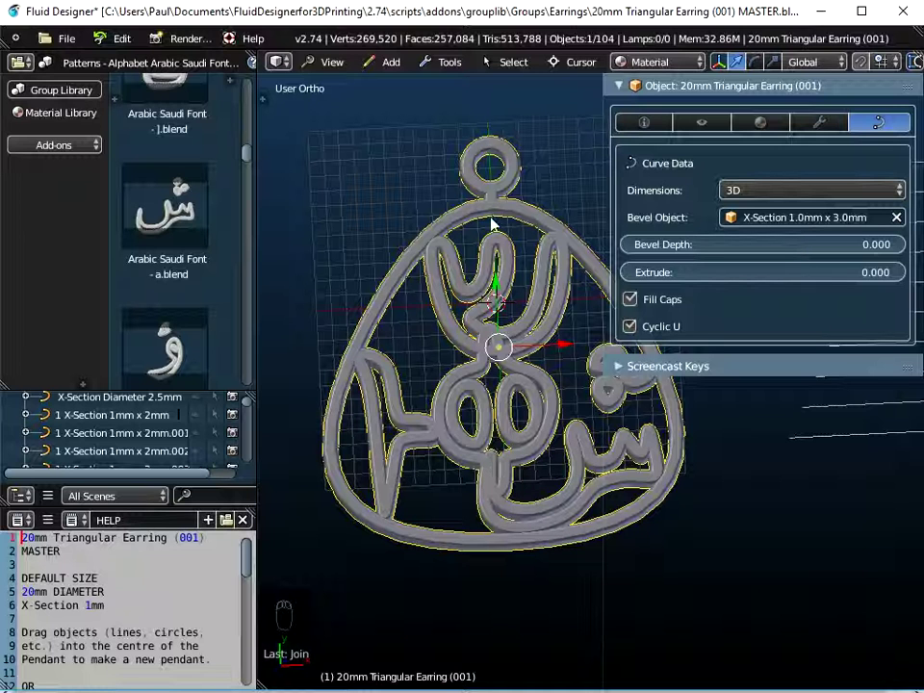
# Step: Set the earring's bevel object back to X-Section 1.0mm x 1.0mm
pyautogui.click(790, 219)
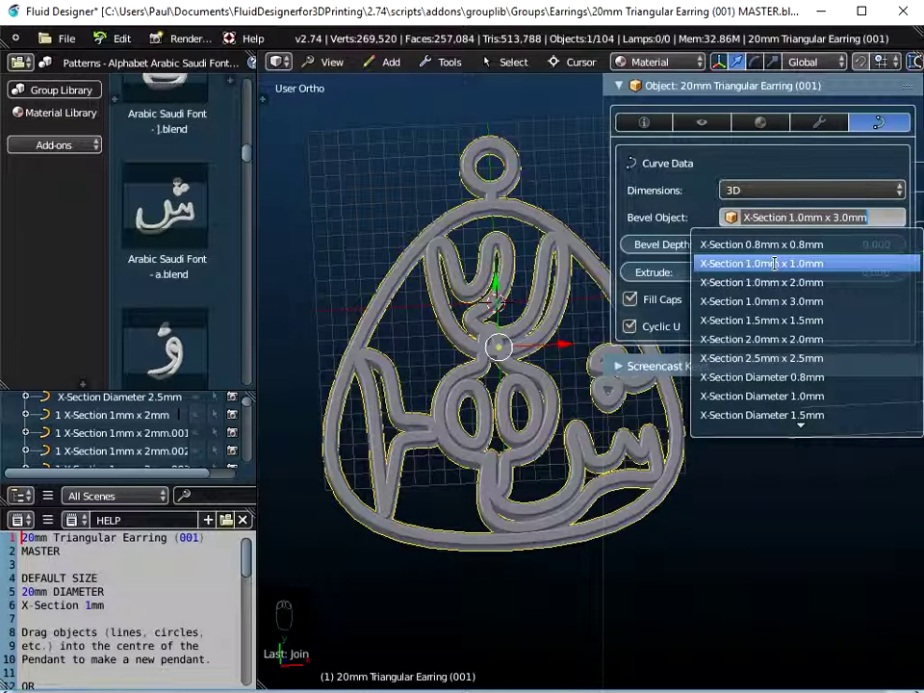
pyautogui.click(775, 263)
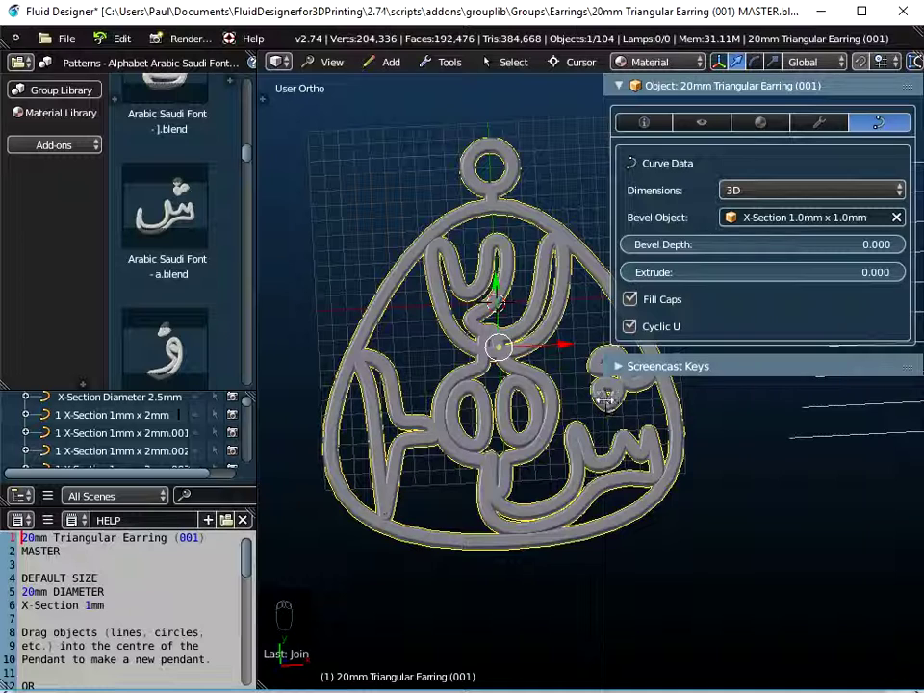
pyautogui.moveTo(603, 424); pyautogui.dragTo(697, 439)
pyautogui.moveTo(697, 439); pyautogui.dragTo(505, 511, button='middle')
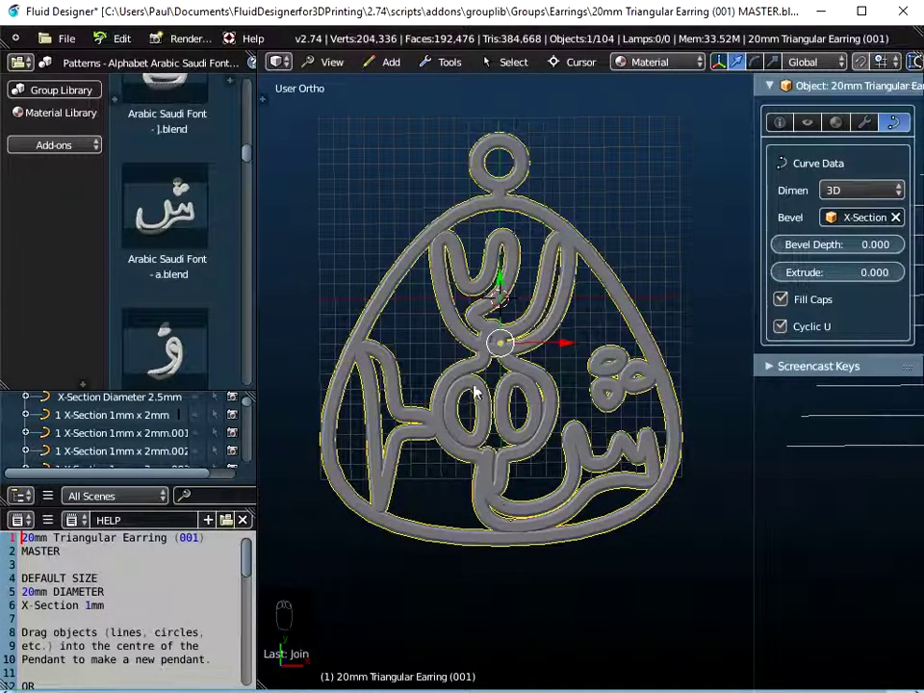
# Step: Browse the four-prong and bezel gem settings in the group library
pyautogui.click(98, 62)
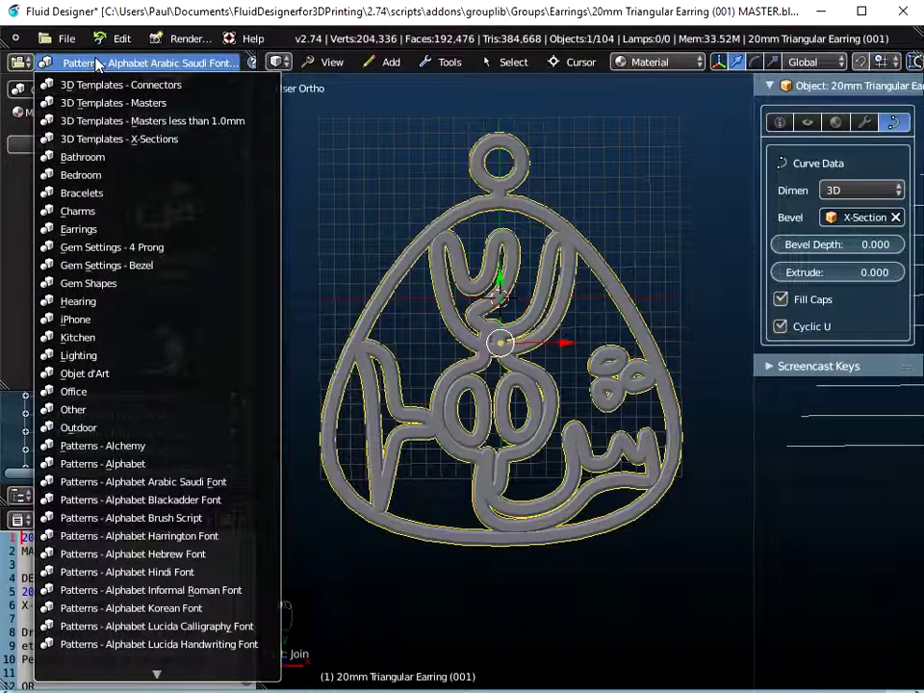
pyautogui.click(107, 248)
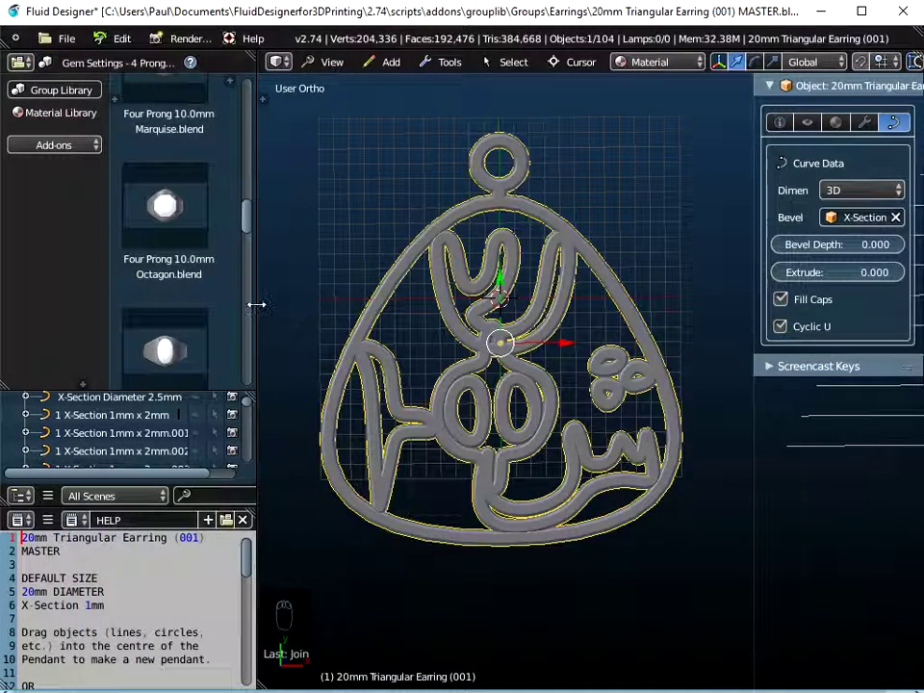
pyautogui.moveTo(263, 304); pyautogui.dragTo(404, 301)
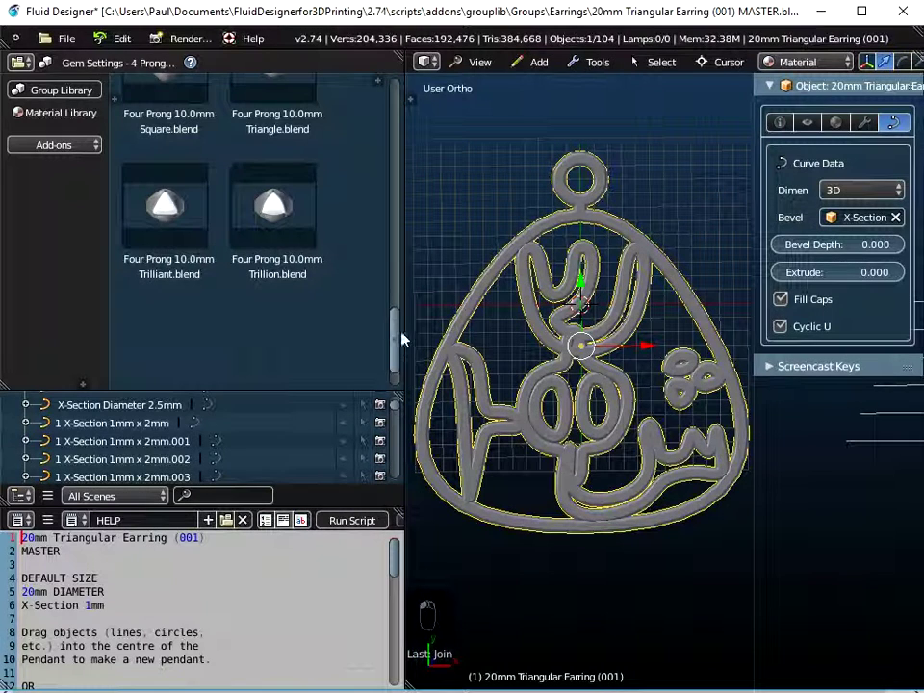
pyautogui.moveTo(396, 339); pyautogui.dragTo(391, 222)
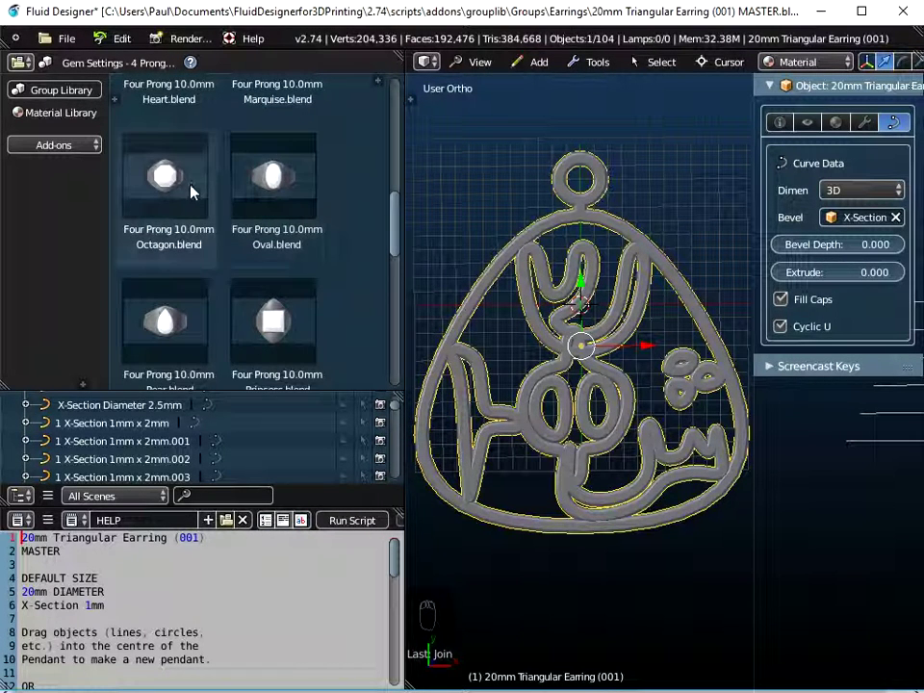
pyautogui.click(89, 65)
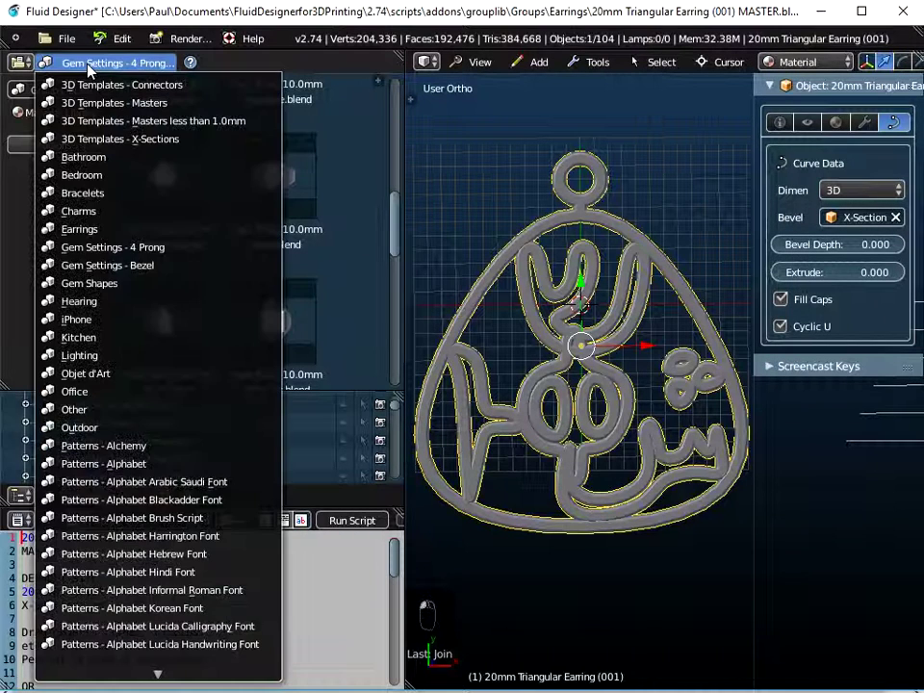
pyautogui.click(85, 276)
pyautogui.moveTo(391, 244); pyautogui.dragTo(383, 104)
pyautogui.moveTo(403, 231); pyautogui.dragTo(257, 223)
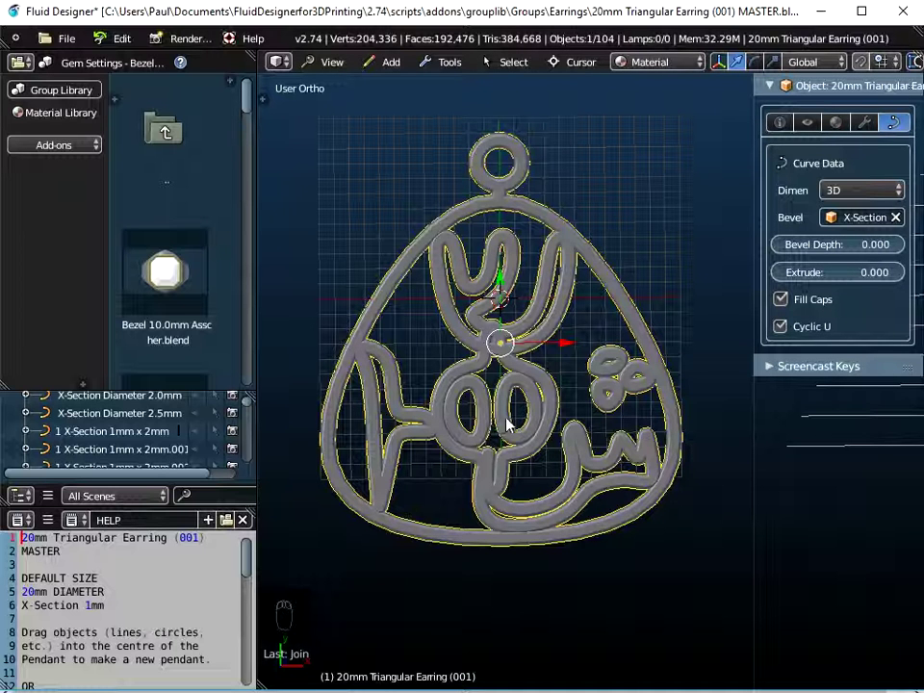
# Step: Convert the joined earring from a curve to a mesh
pyautogui.moveTo(545, 471); pyautogui.dragTo(599, 383, button='middle')
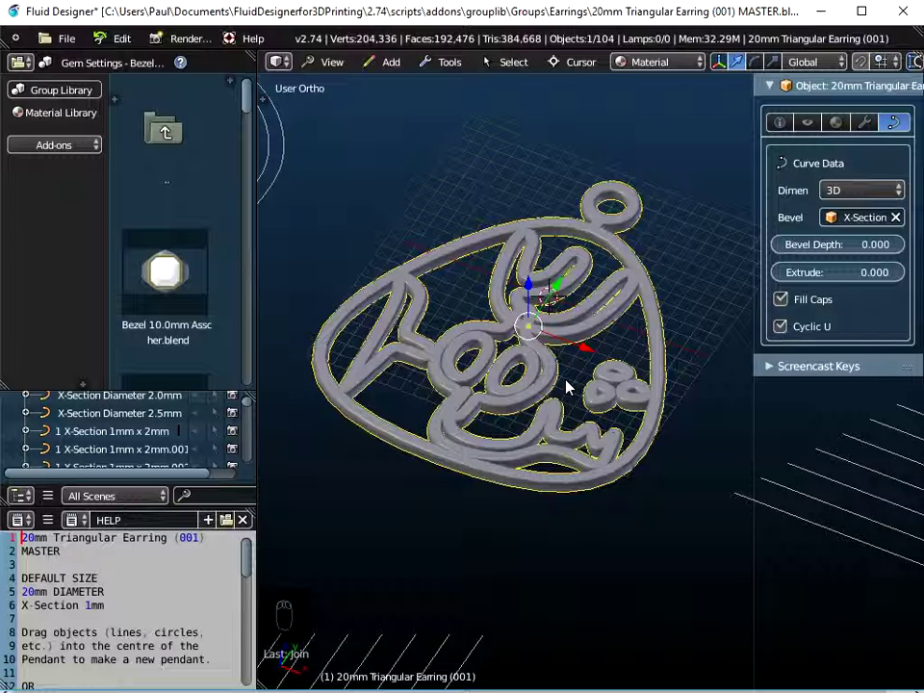
pyautogui.click(450, 62)
pyautogui.moveTo(454, 84)
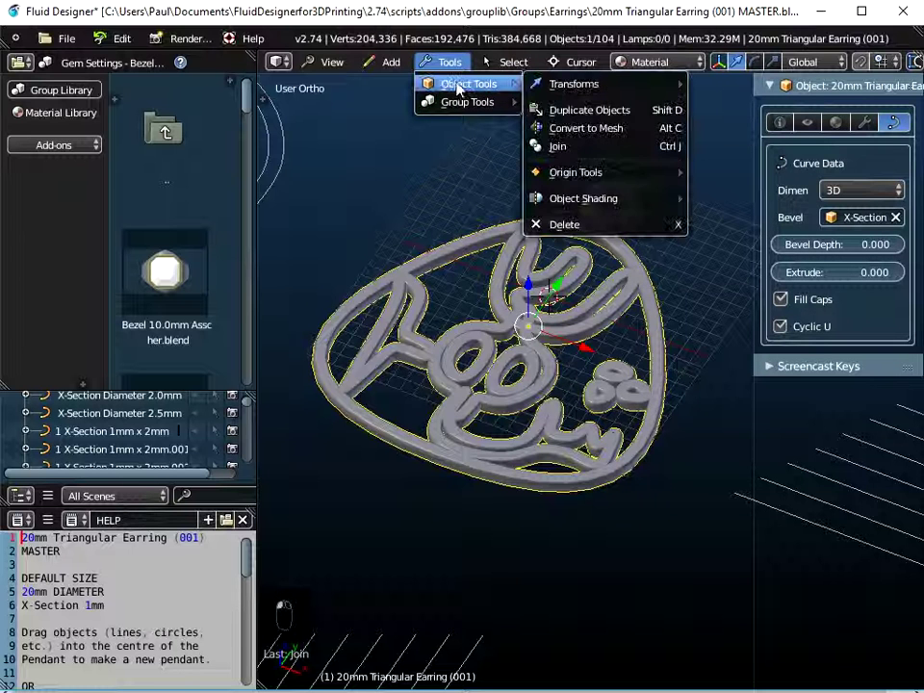
pyautogui.click(559, 130)
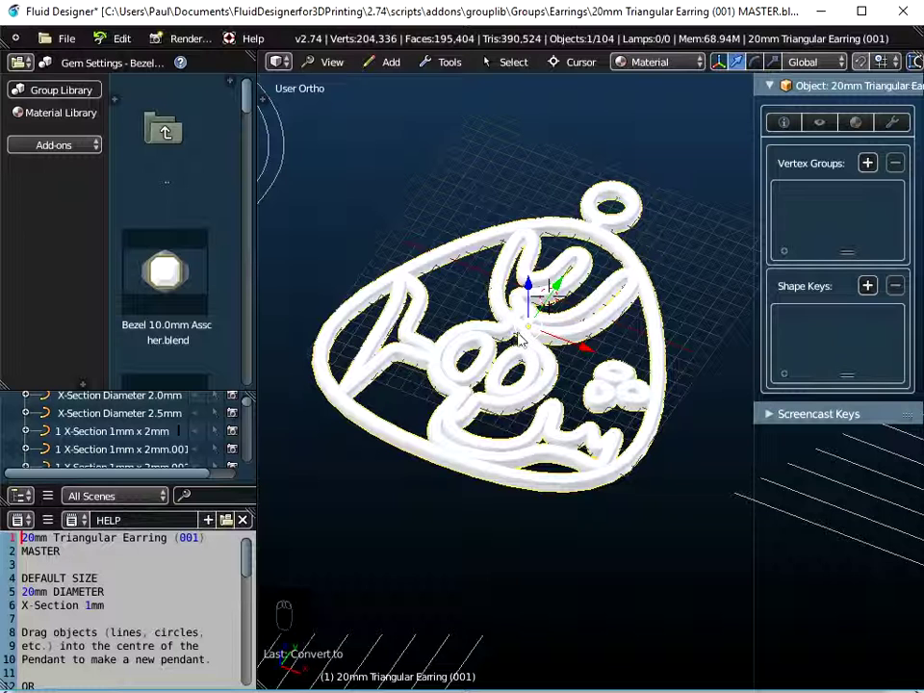
# Step: Calculate the earring mesh's volume with the 3D printing tools and read the reported output
pyautogui.click(265, 102)
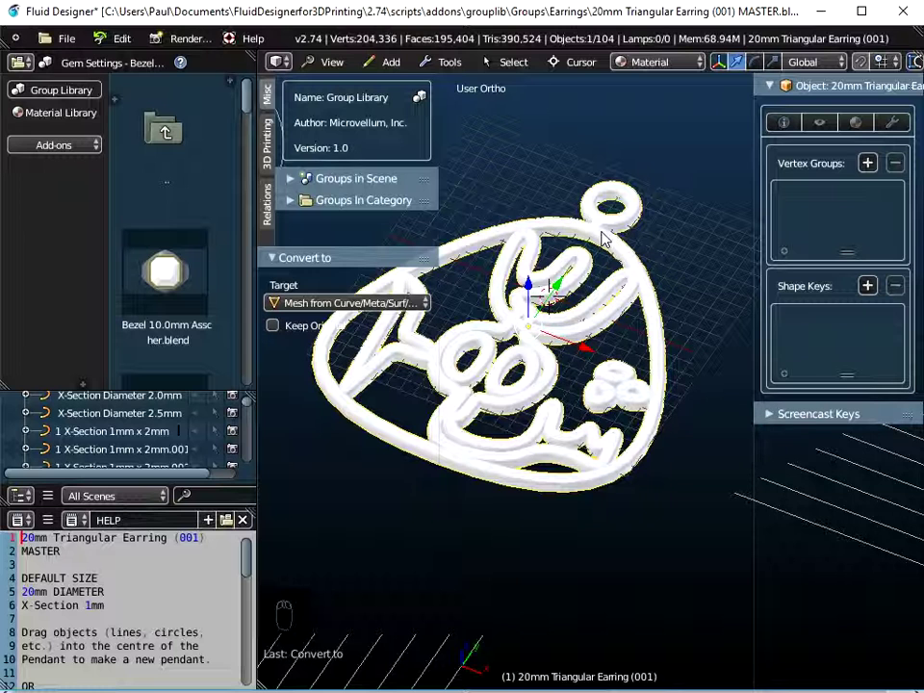
pyautogui.click(273, 148)
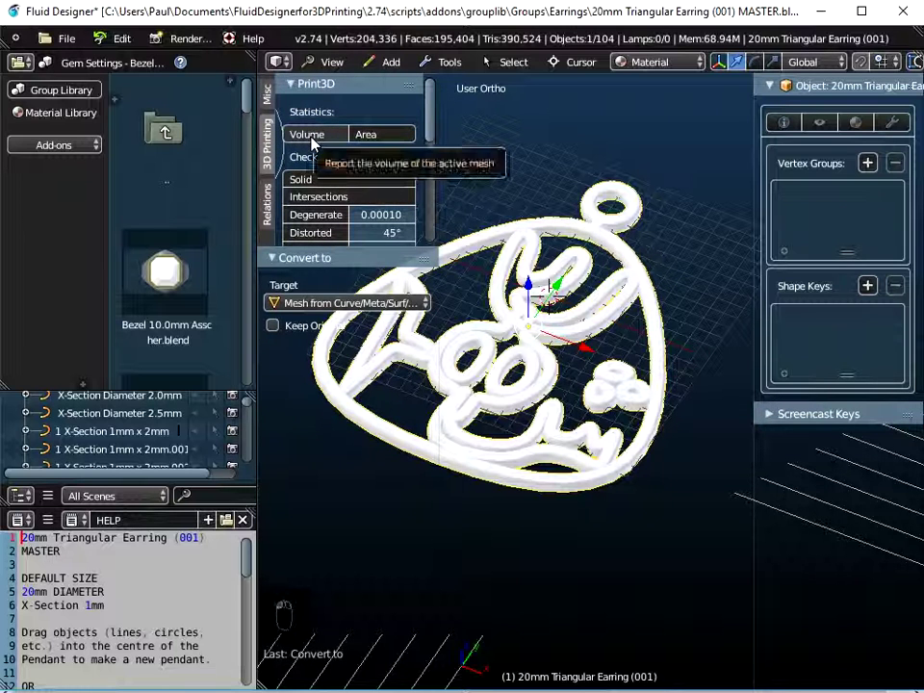
pyautogui.click(310, 137)
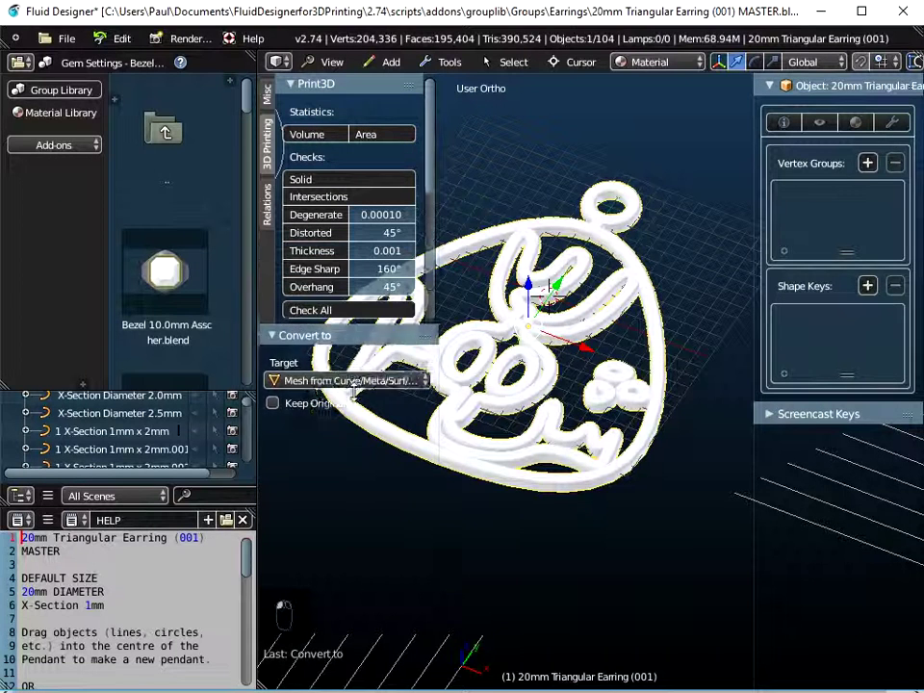
pyautogui.scroll(-2, 363, 411)
pyautogui.scroll(-1, 363, 411)
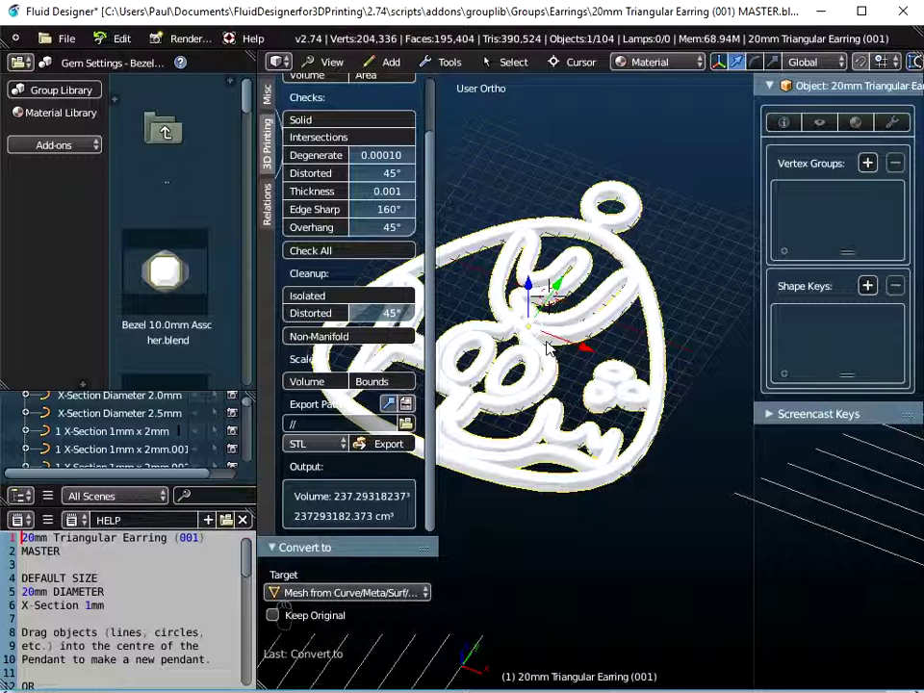
pyautogui.scroll(1, 547, 349)
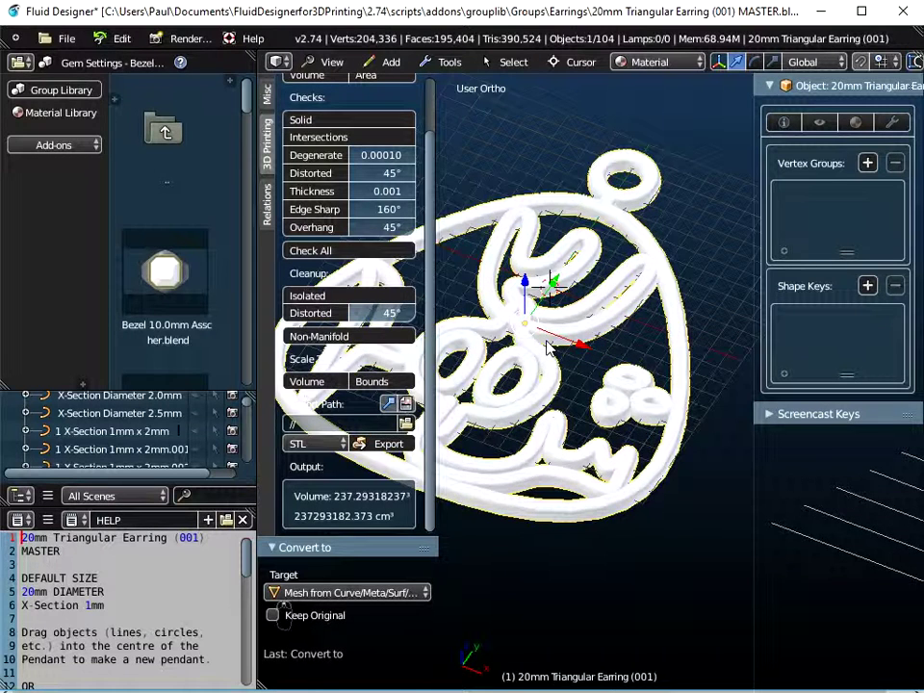
pyautogui.scroll(-1, 549, 349)
pyautogui.moveTo(437, 379); pyautogui.dragTo(260, 369)
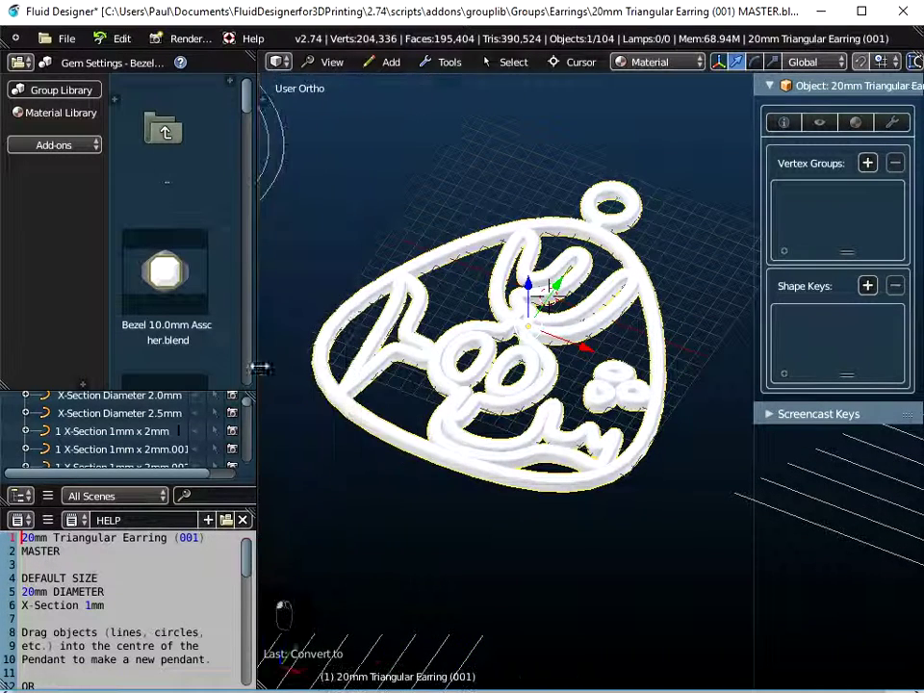
pyautogui.moveTo(532, 384); pyautogui.dragTo(570, 497, button='middle')
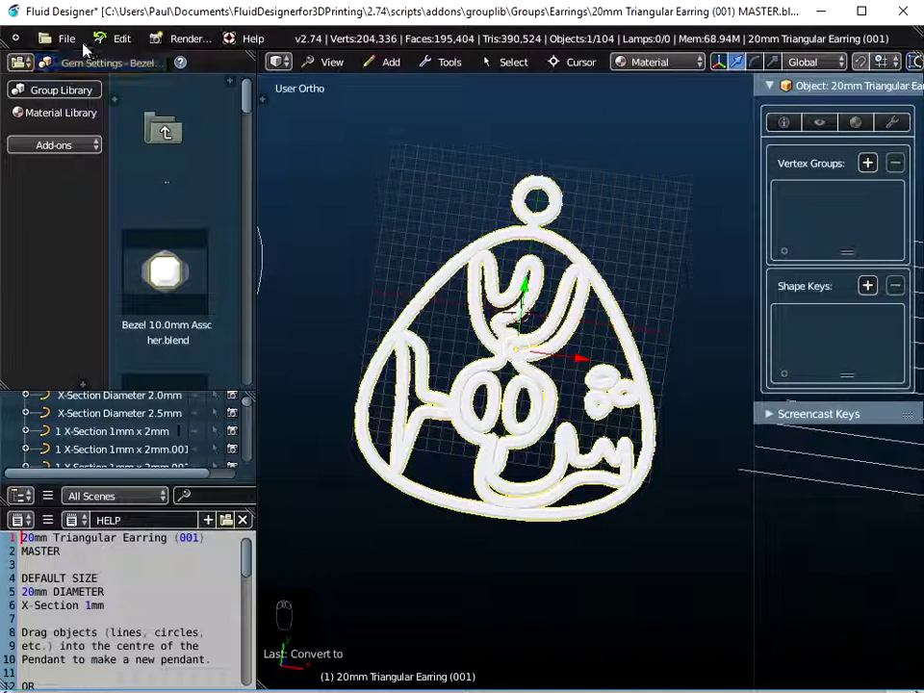
pyautogui.click(58, 36)
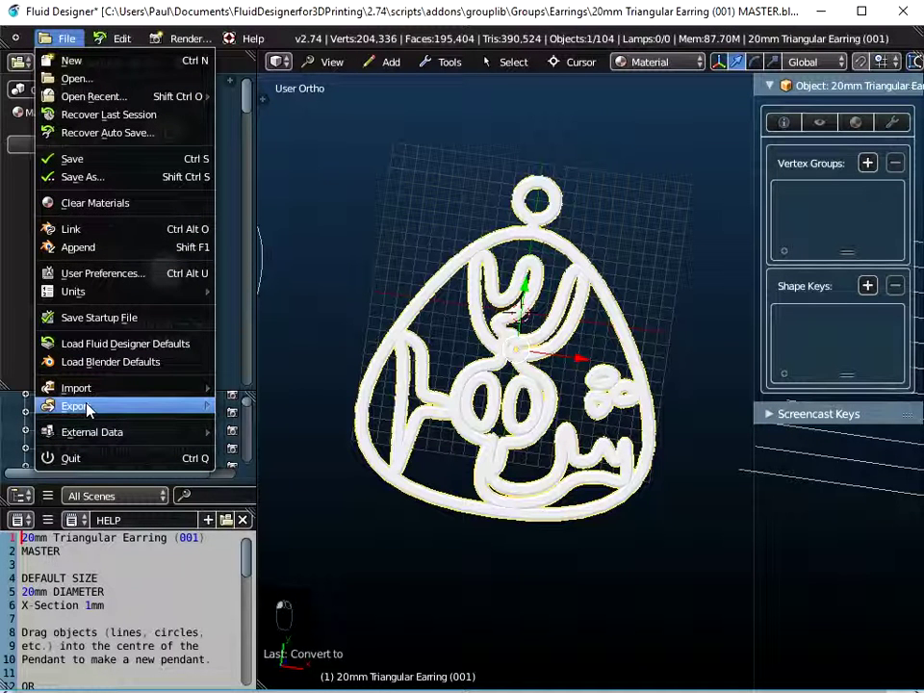
pyautogui.moveTo(88, 409)
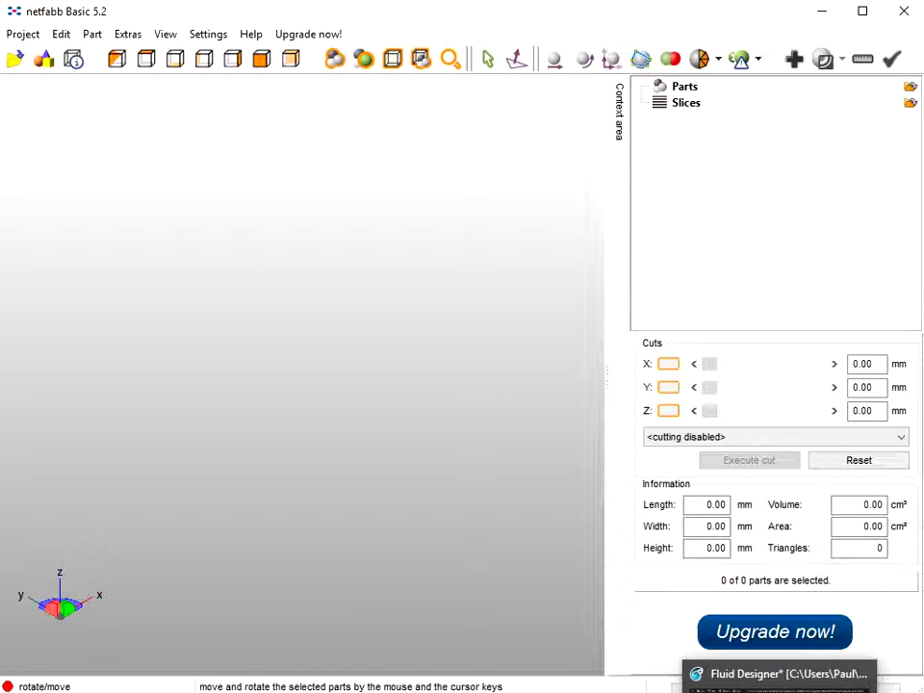
pyautogui.click(782, 692)
# Step: Switch to Fluid Designer and start a Wavefront OBJ export of the earring with the Desktop as destination
pyautogui.click(56, 30)
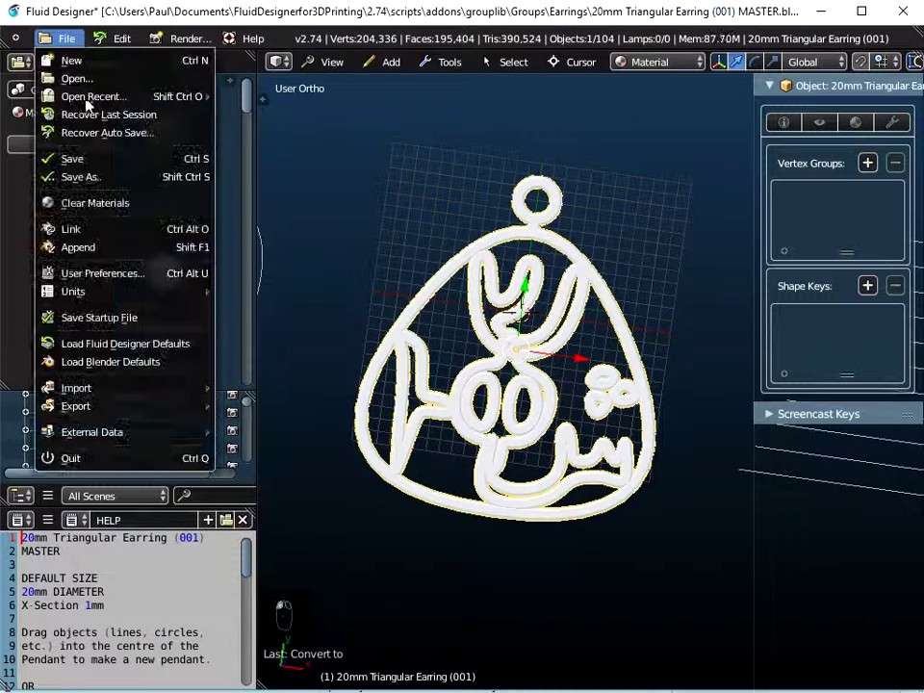
pyautogui.moveTo(85, 409)
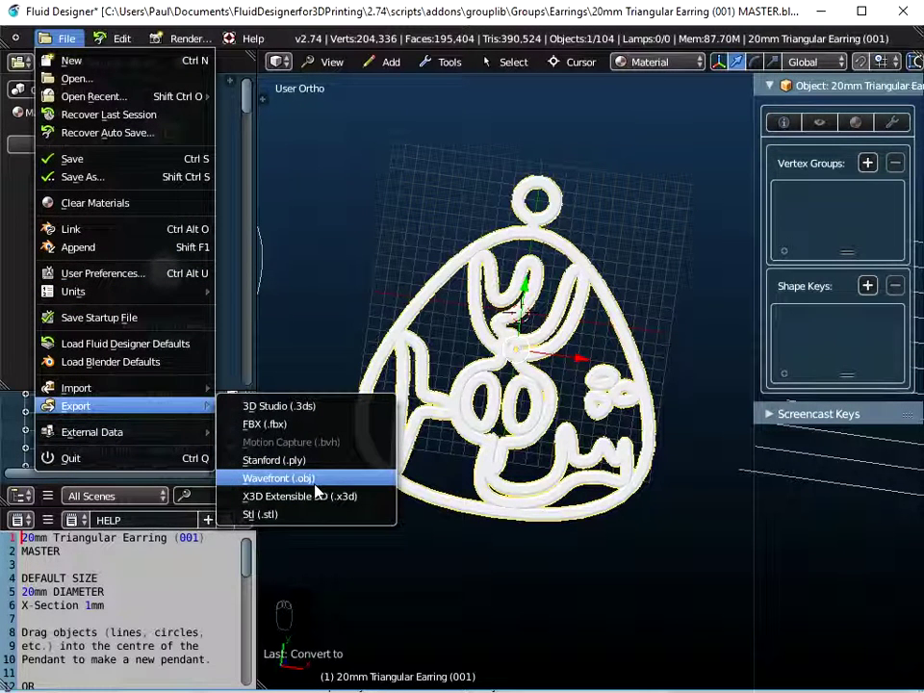
pyautogui.click(279, 479)
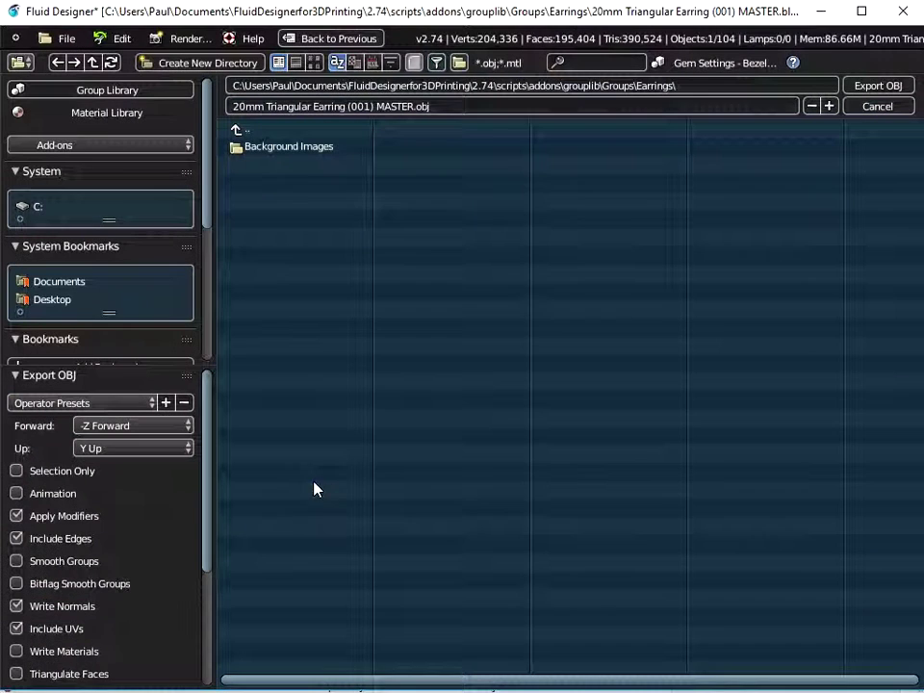
pyautogui.click(56, 302)
# Step: Name the export file "AAAA 20mm Triangular Earring (001).obj" and export it
pyautogui.click(380, 107)
pyautogui.doubleClick(384, 106)
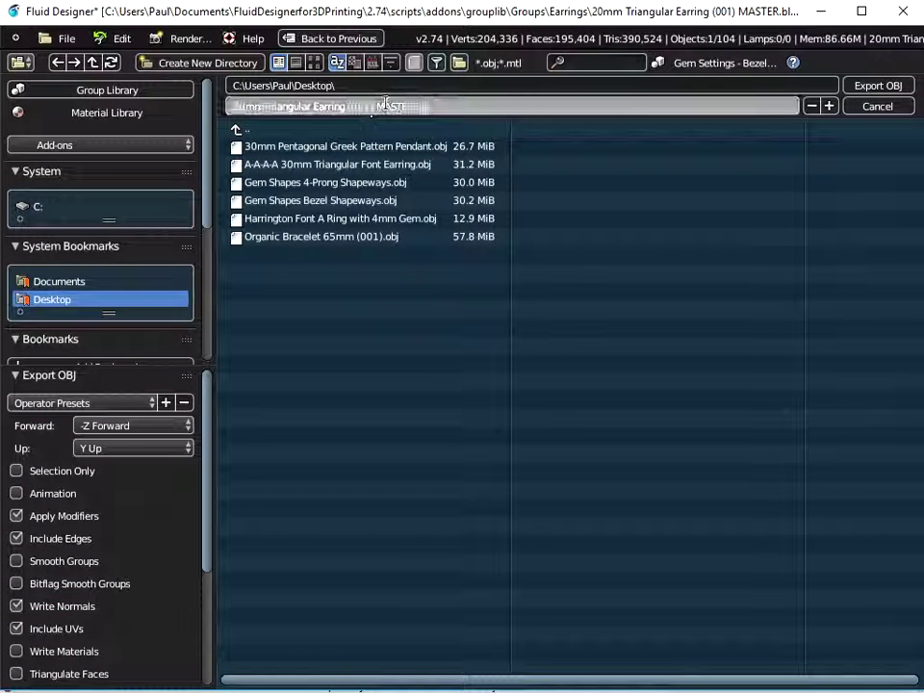
pyautogui.press('BackSpace')
pyautogui.press('BackSpace')
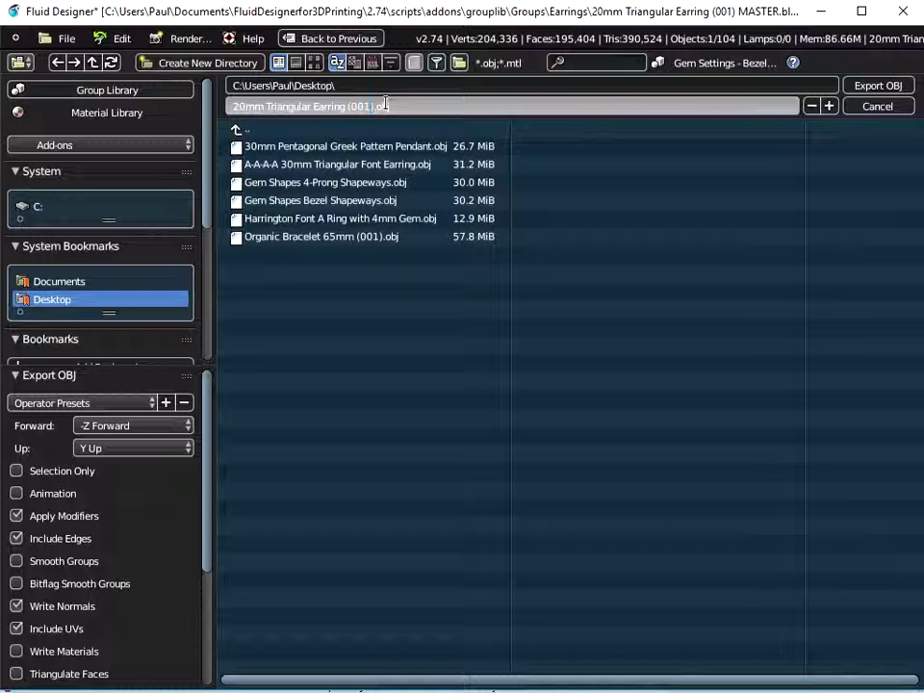
pyautogui.press('Home')
pyautogui.write('AAAA')
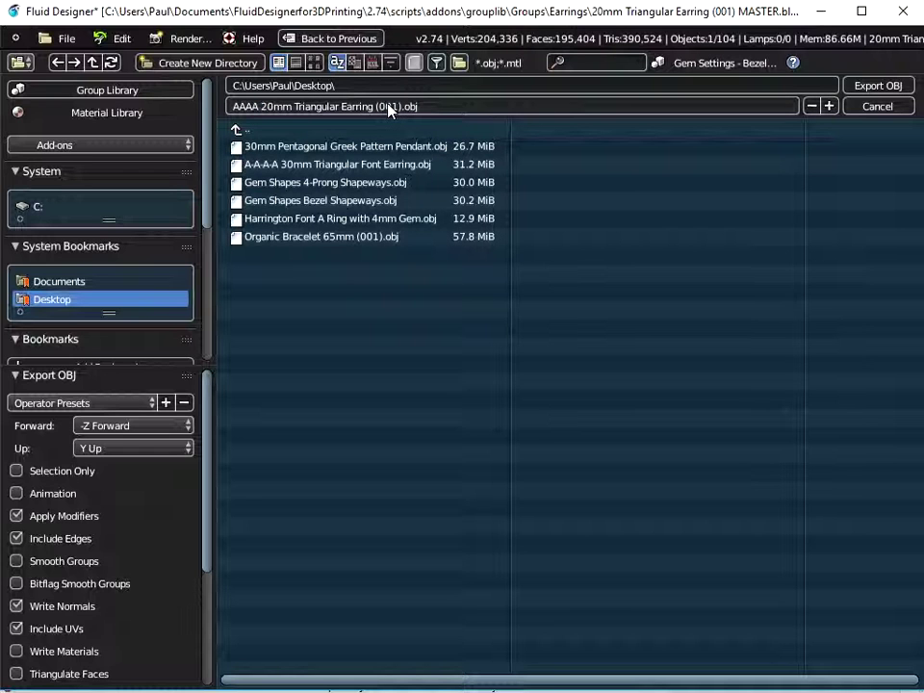
pyautogui.press('Return')
pyautogui.click(870, 85)
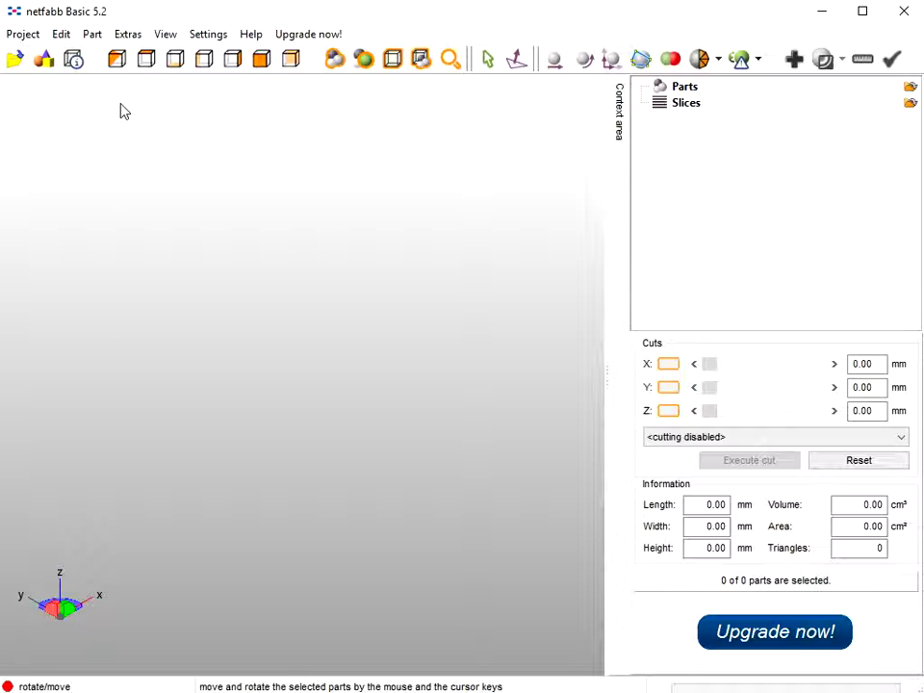
# Step: Switch to netfabb Basic and open "AAAA 20mm Triangular Earring (001)" from the Desktop
pyautogui.click(23, 35)
pyautogui.click(33, 77)
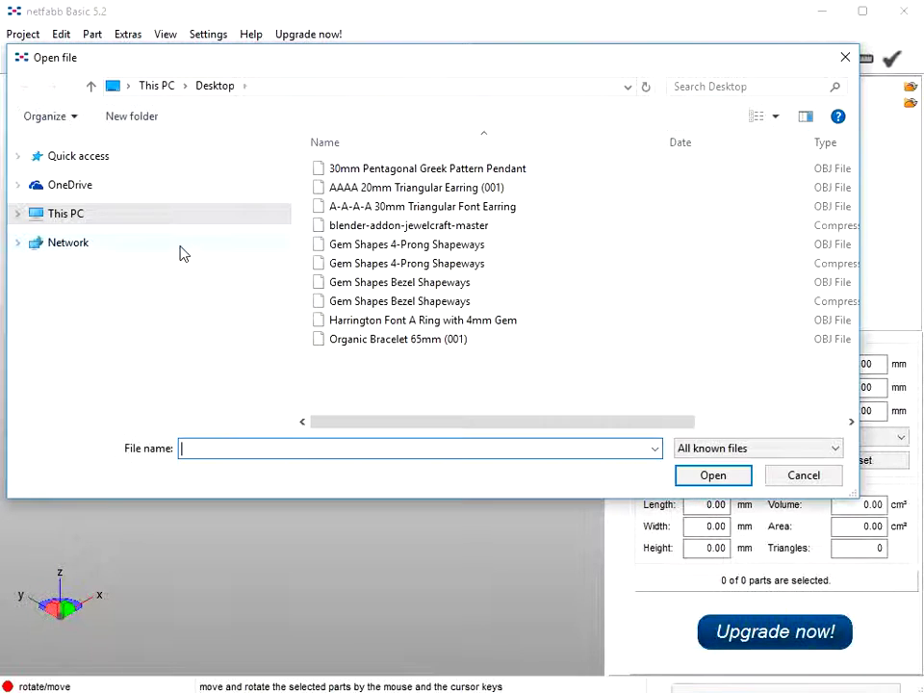
pyautogui.click(74, 238)
pyautogui.click(339, 189)
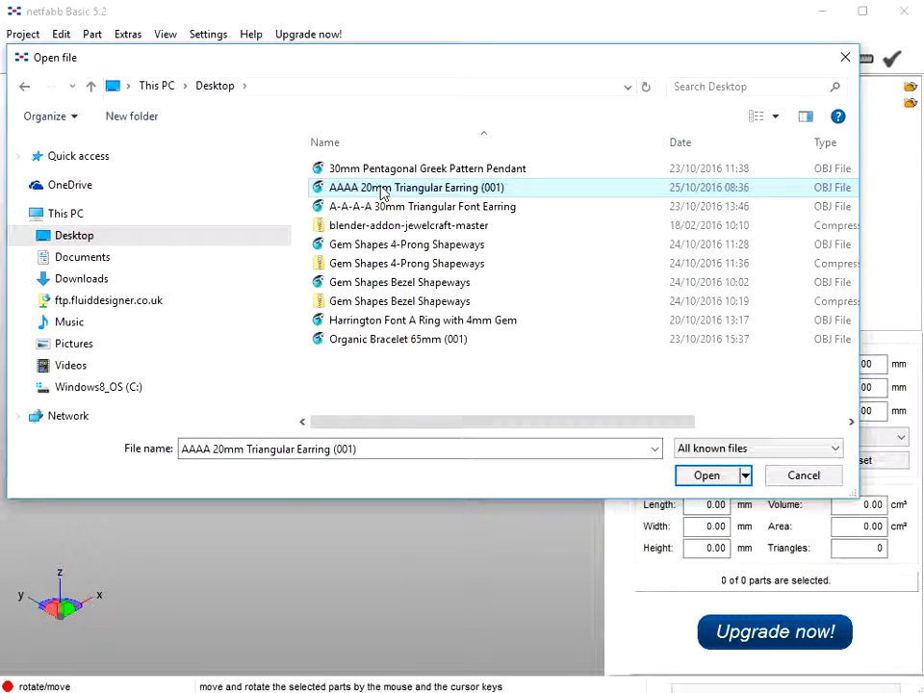
pyautogui.click(711, 479)
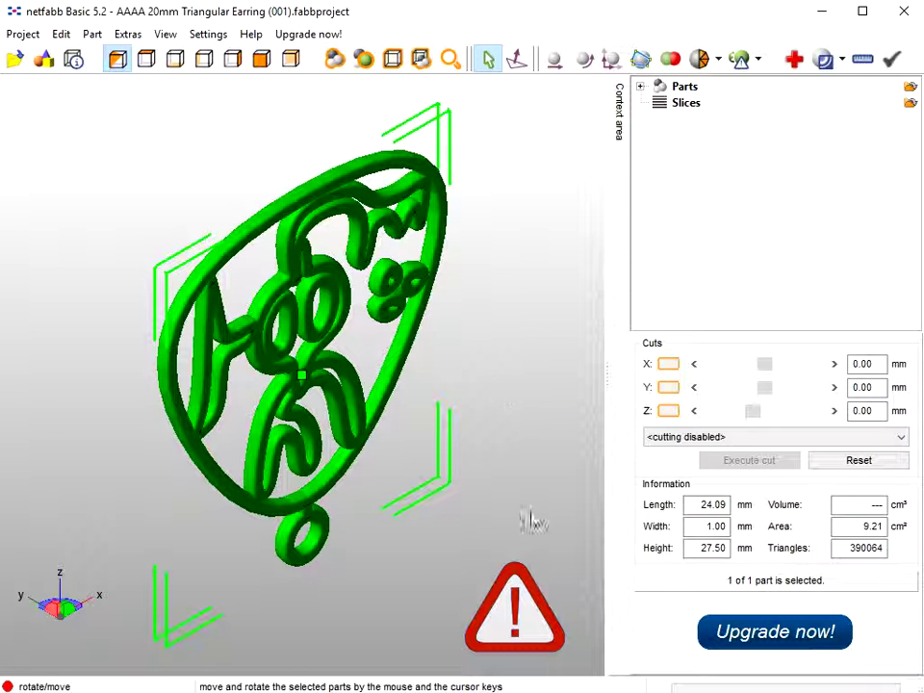
# Step: Run the automatic Default repair on the earring part, updating the mesh statistics before and after
pyautogui.click(795, 59)
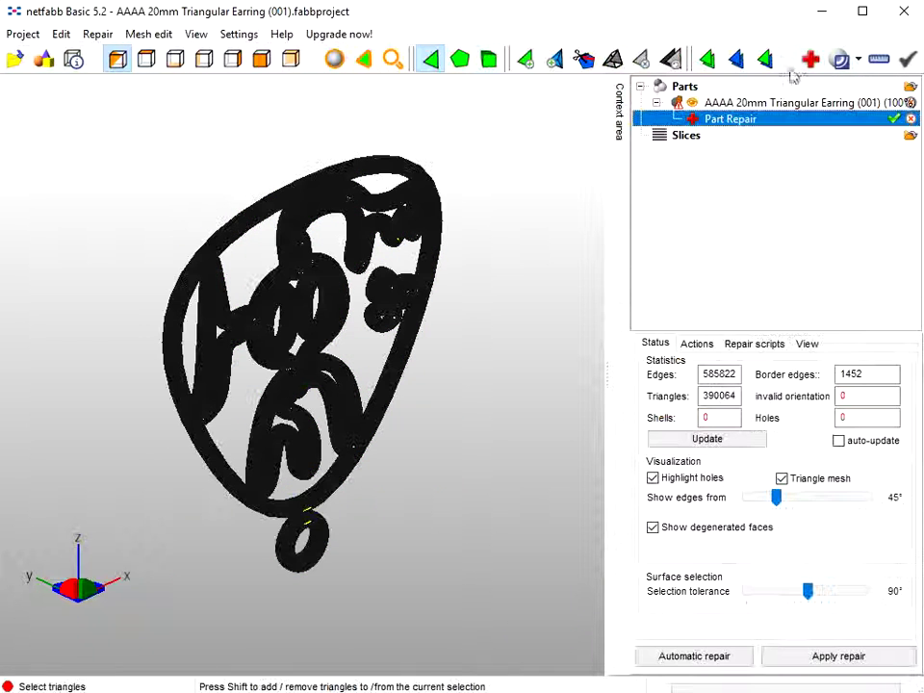
pyautogui.click(686, 440)
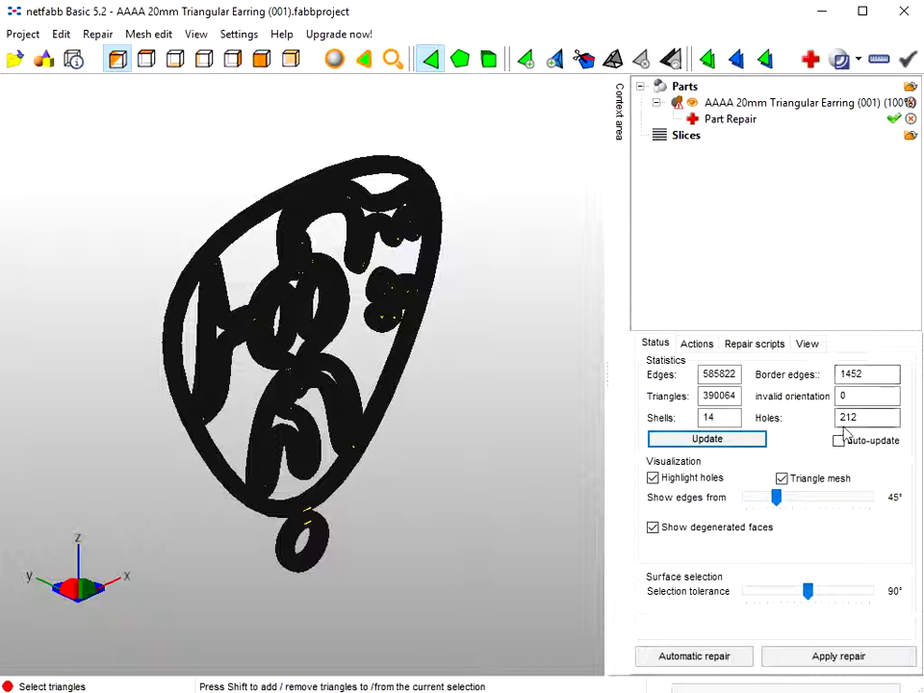
pyautogui.click(691, 658)
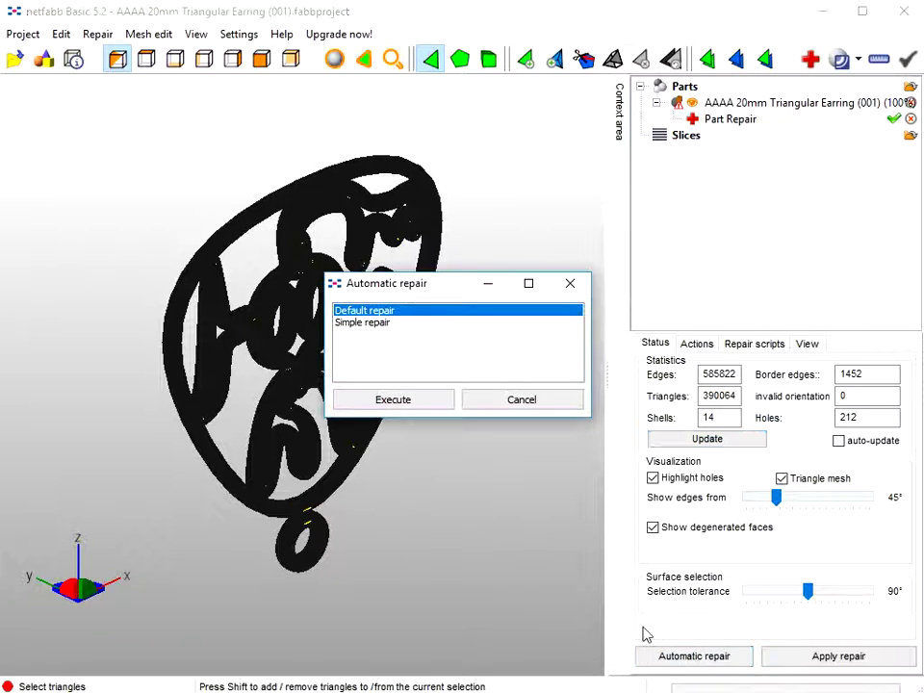
pyautogui.click(393, 400)
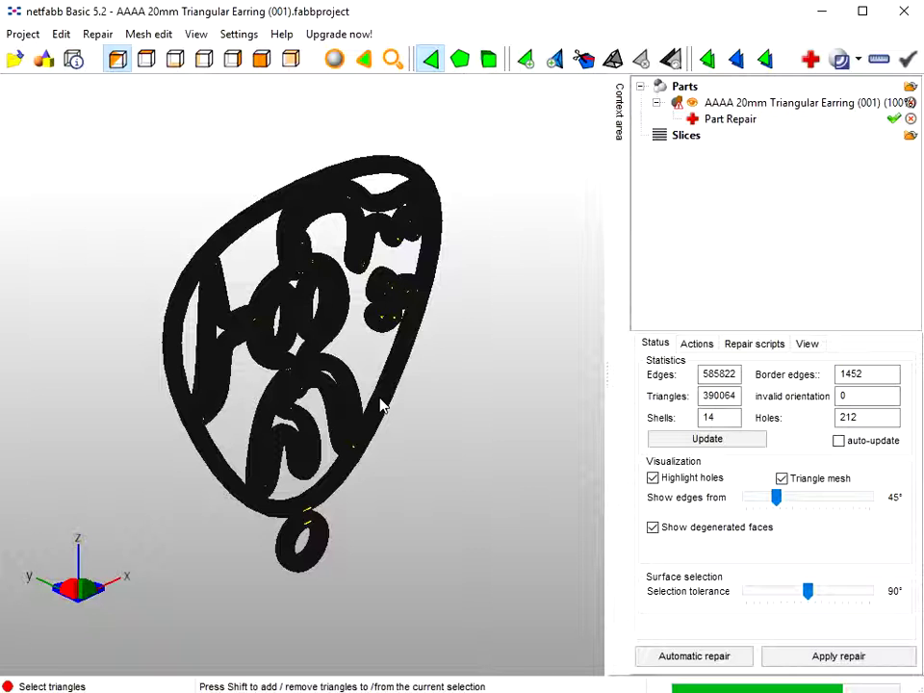
pyautogui.click(679, 442)
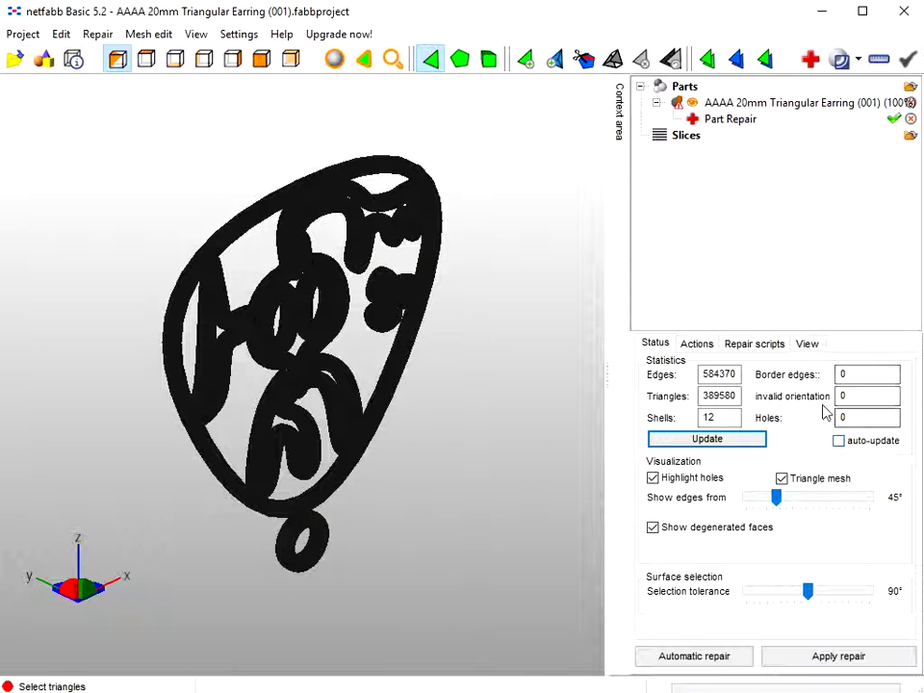
# Step: Apply the repair to the earring and remove the old part
pyautogui.click(831, 659)
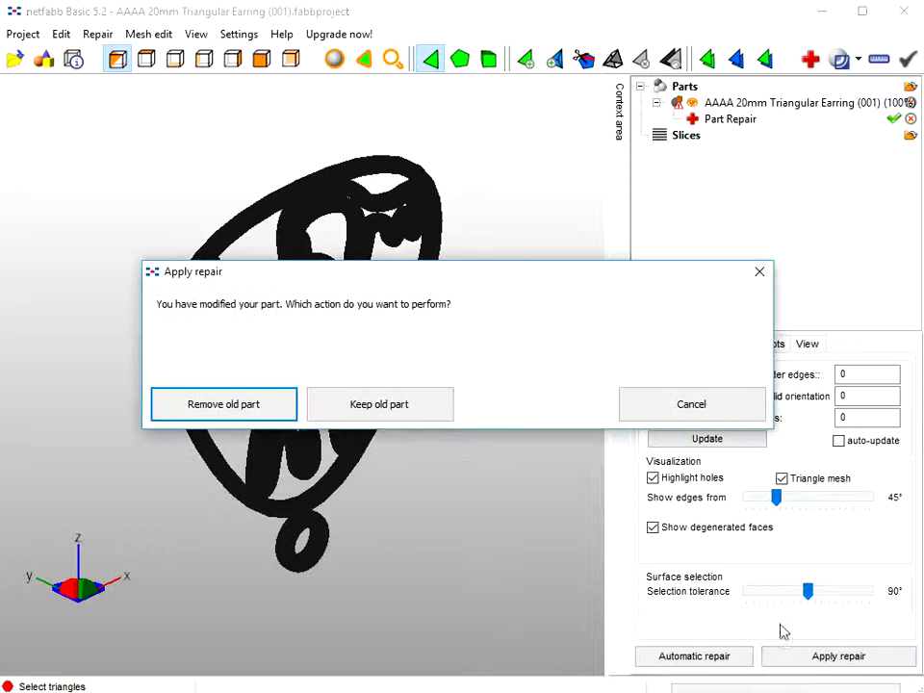
pyautogui.click(223, 404)
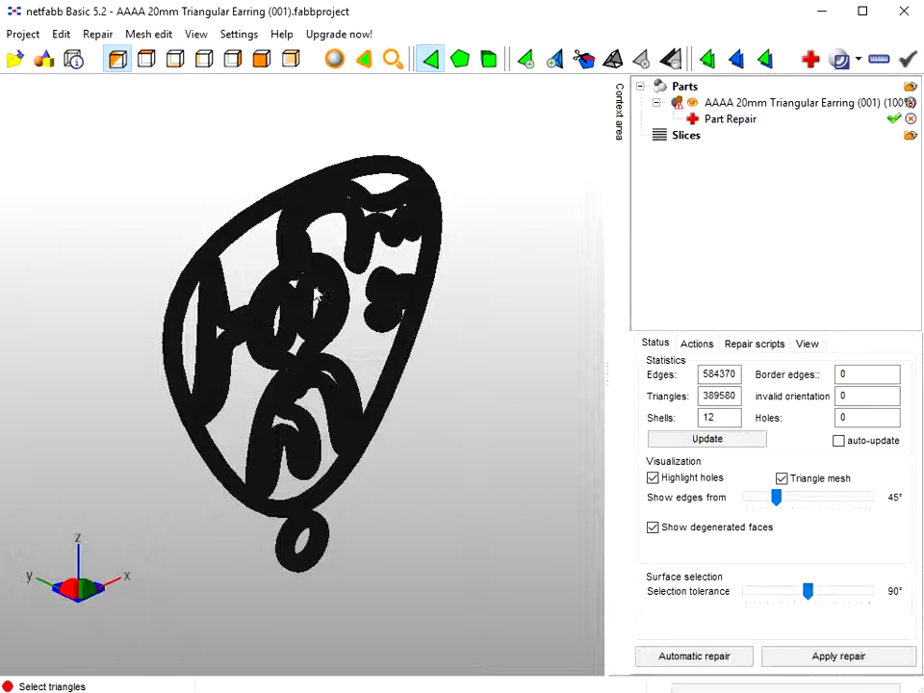
pyautogui.moveTo(304, 220)
pyautogui.mouseDown(button='right')
pyautogui.moveTo(354, 271)
pyautogui.moveTo(414, 275)
pyautogui.moveTo(374, 297)
pyautogui.mouseUp(button='right')
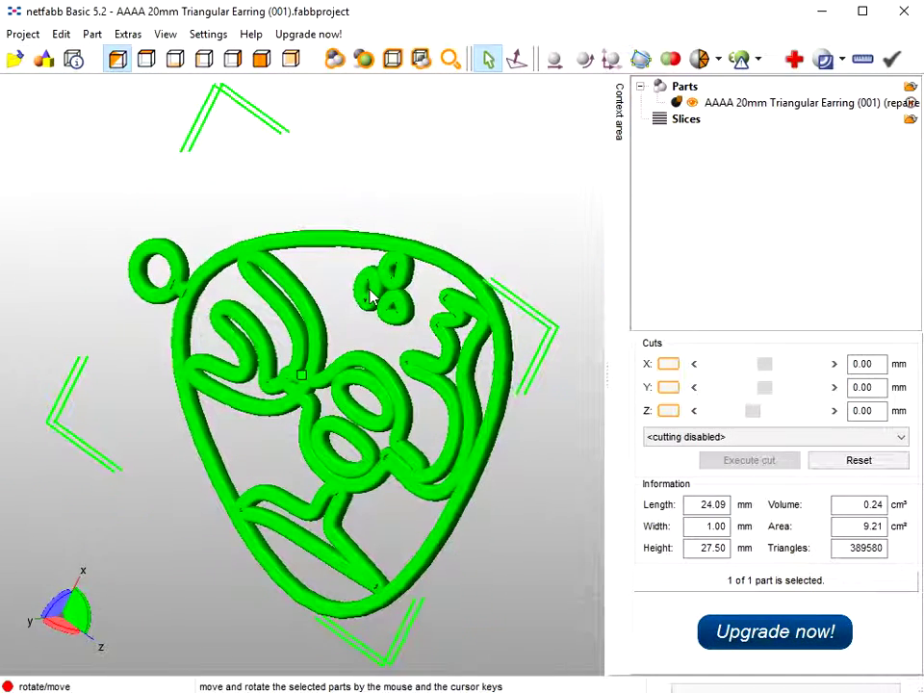
# Step: Export the repaired part as Wavefront OBJ with optimization, replacing "AAAA 20mm Triangular Earring (001)" on the Desktop
pyautogui.click(92, 34)
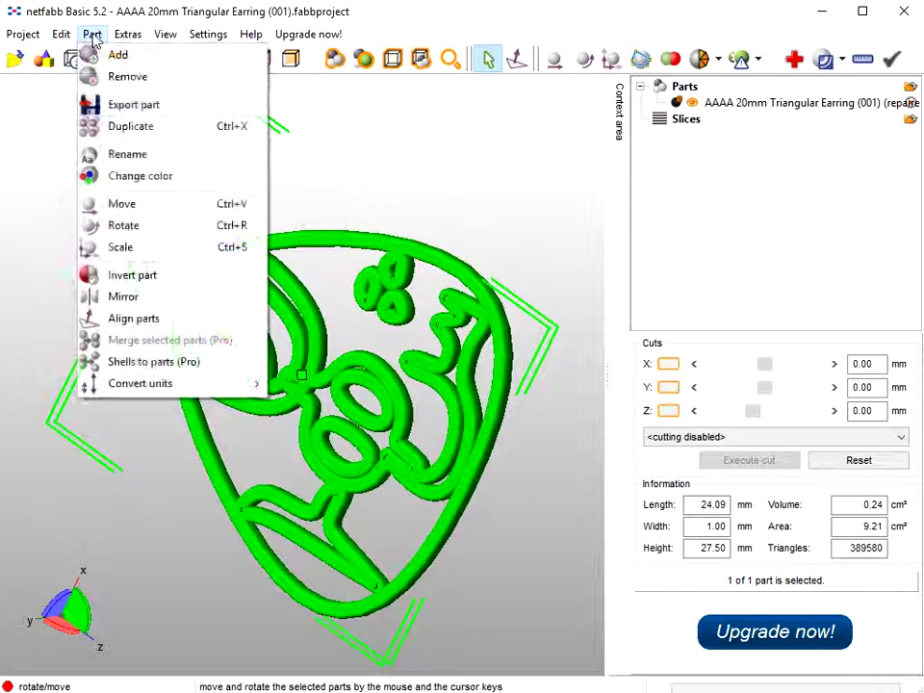
pyautogui.moveTo(125, 106)
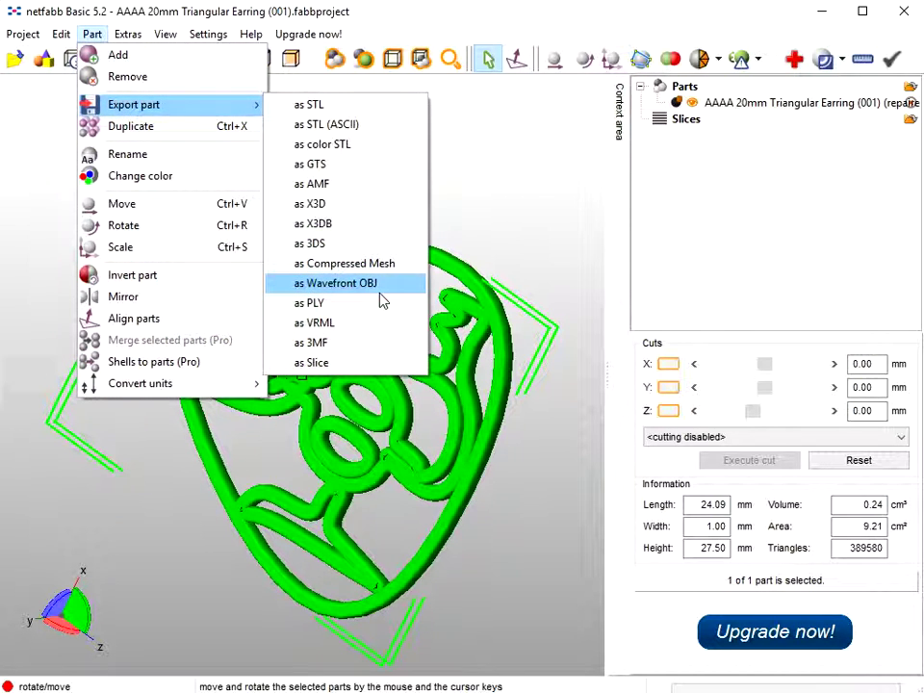
pyautogui.click(367, 284)
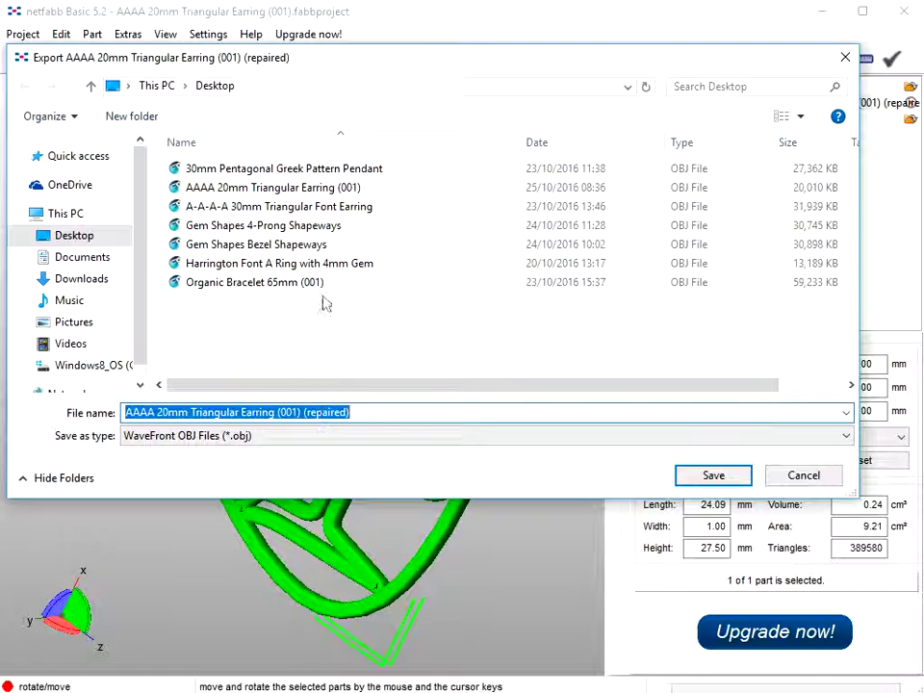
pyautogui.click(332, 190)
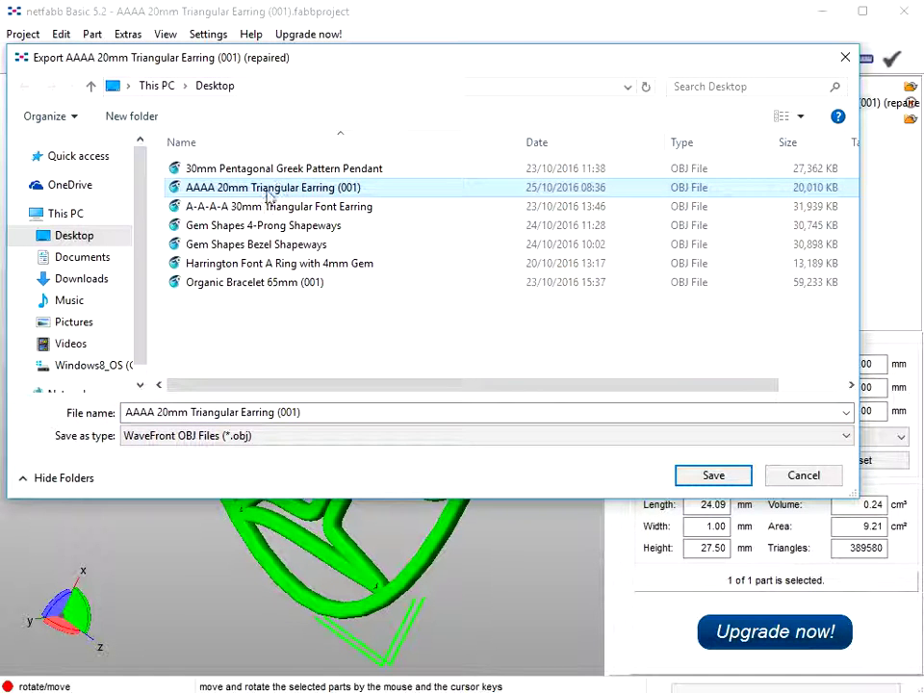
pyautogui.click(711, 478)
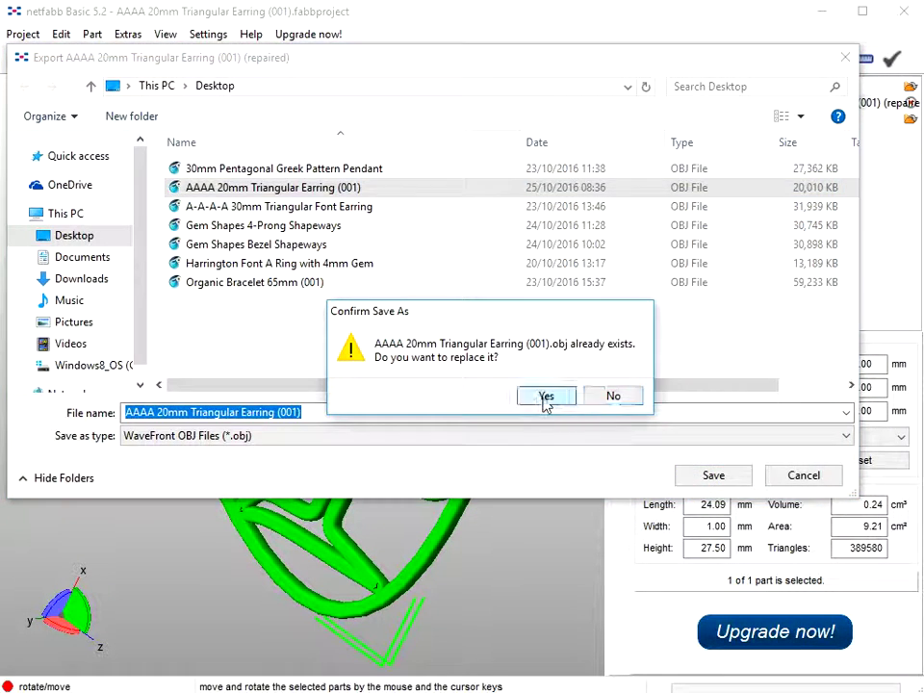
pyautogui.click(546, 398)
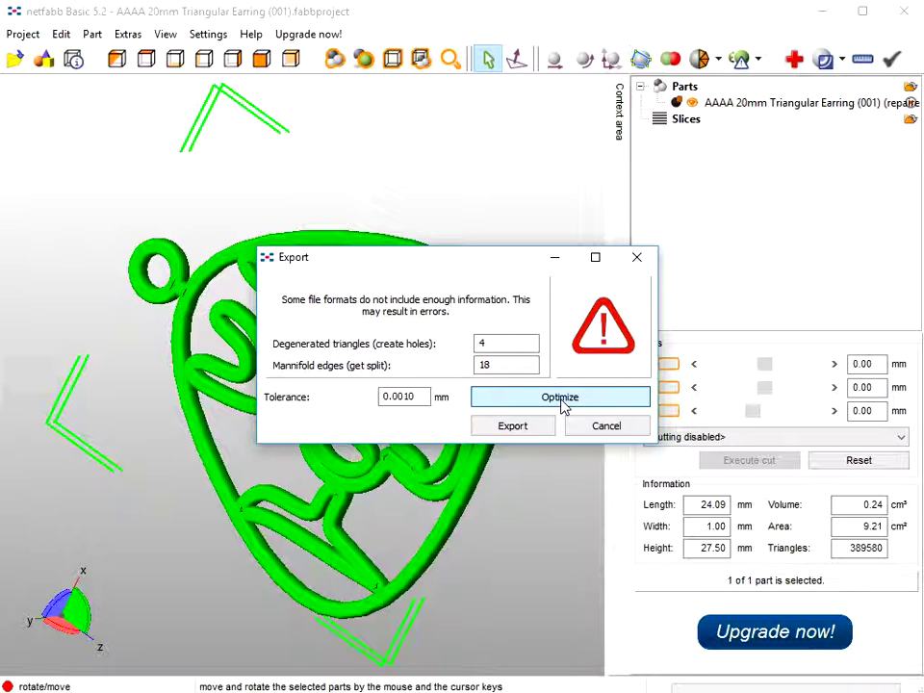
pyautogui.click(562, 399)
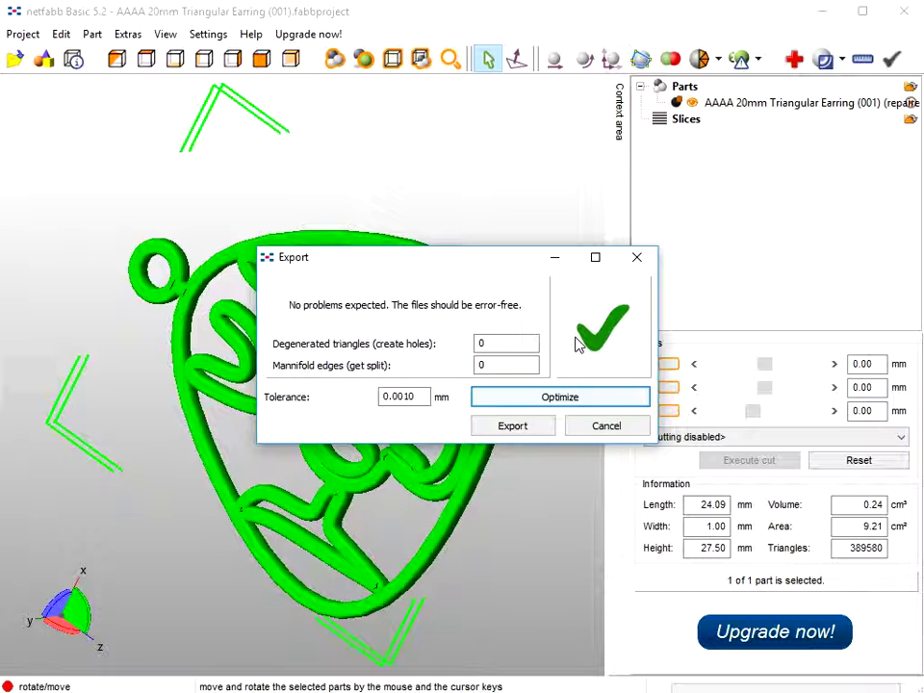
pyautogui.click(514, 426)
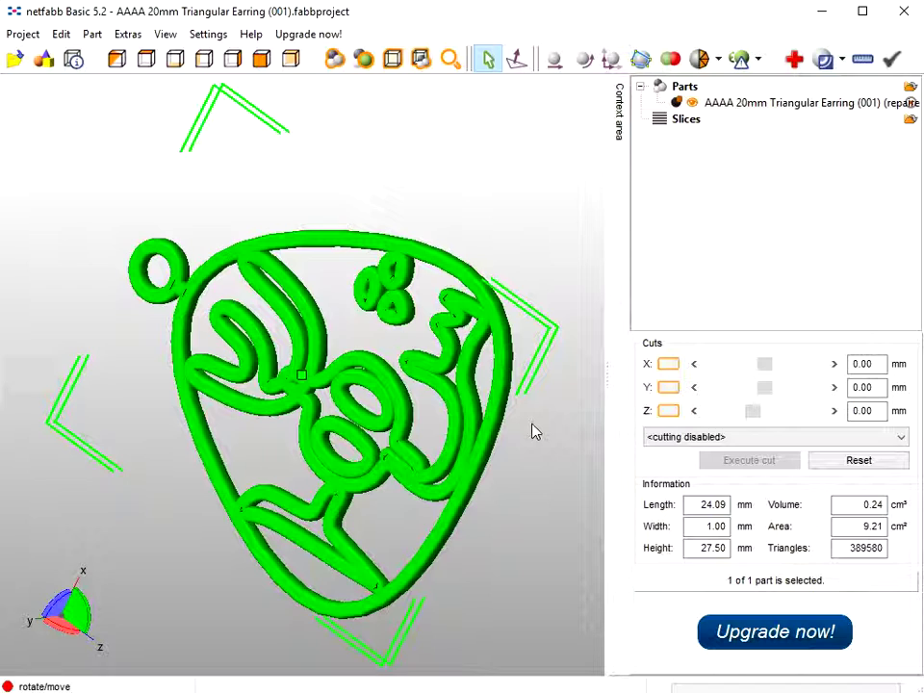
pyautogui.moveTo(423, 399)
pyautogui.mouseDown(button='right')
pyautogui.moveTo(468, 307)
pyautogui.moveTo(365, 433)
pyautogui.moveTo(428, 408)
pyautogui.mouseUp(button='right')
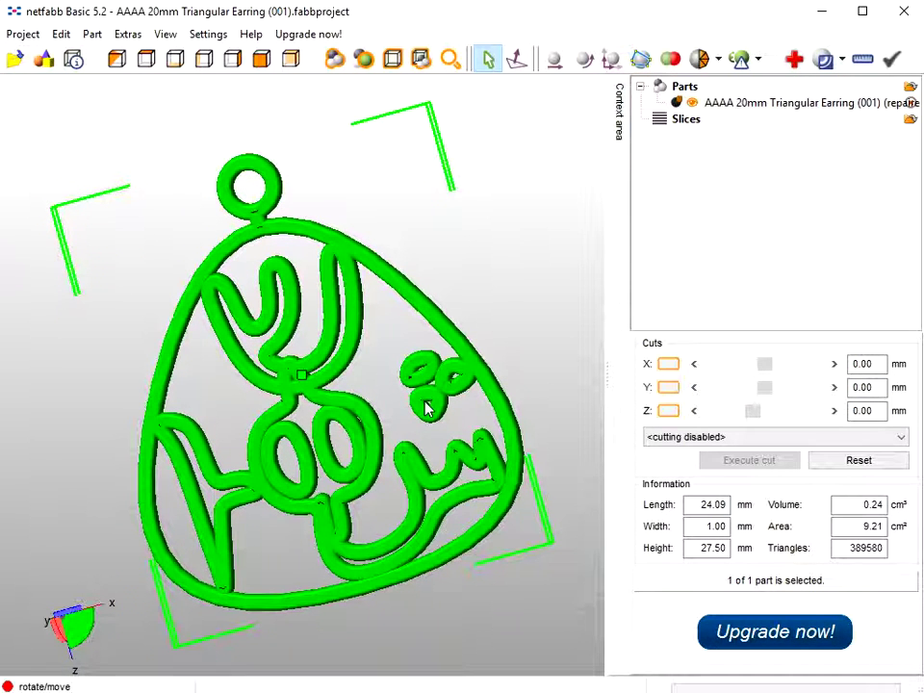
pyautogui.moveTo(406, 433); pyautogui.dragTo(402, 390, button='right')
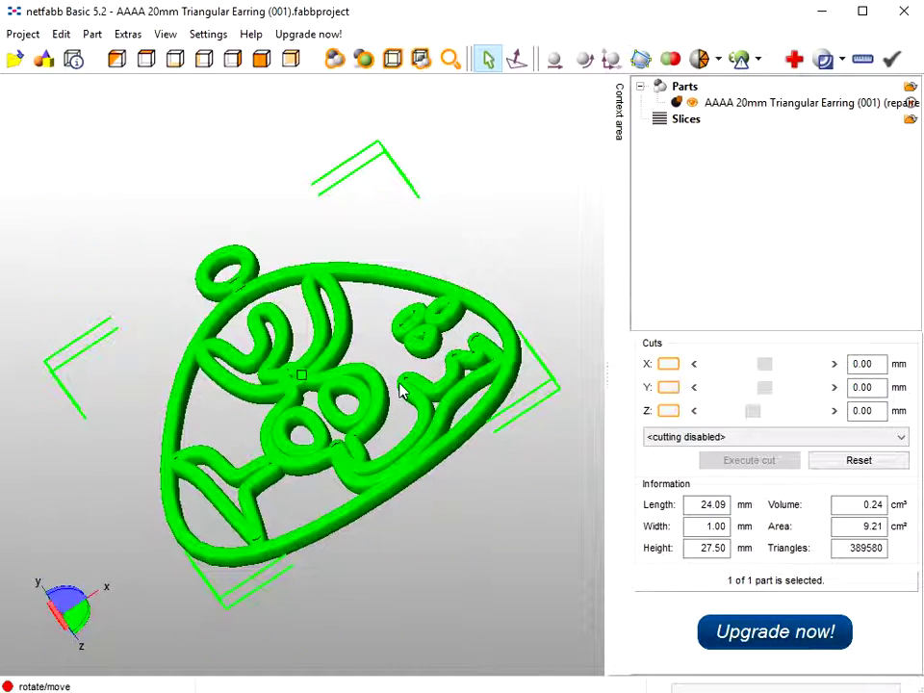